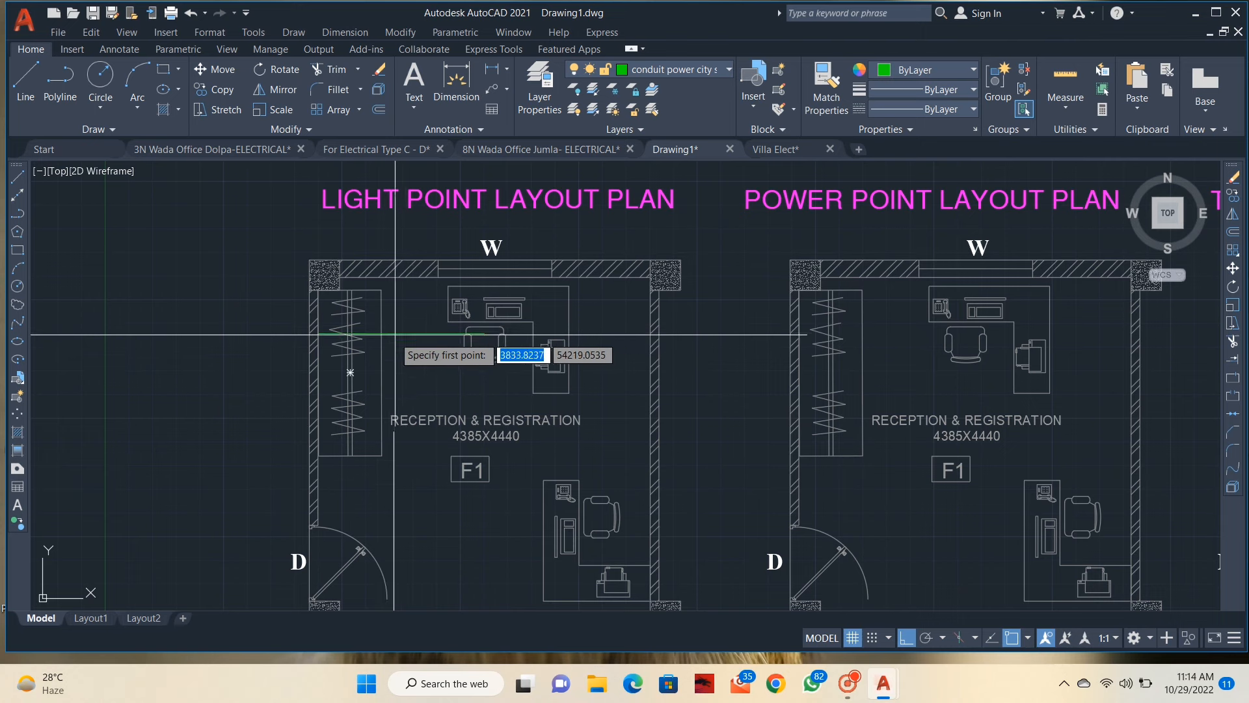
Step: Draw a vertical guide line from the horizontal line's midpoint down to the lower wall's inner edge in the light point layout plan
left_click(401, 333)
scroll(420, 449, "up", 2)
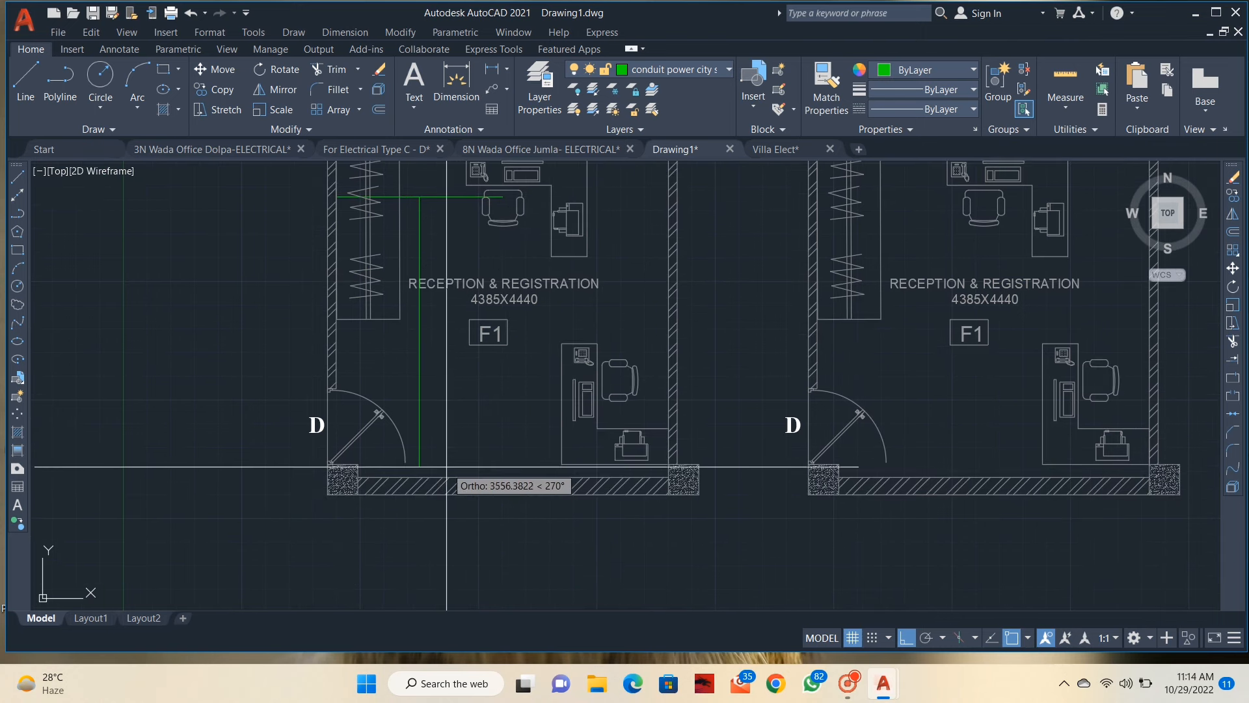
left_click(408, 483)
key("Escape")
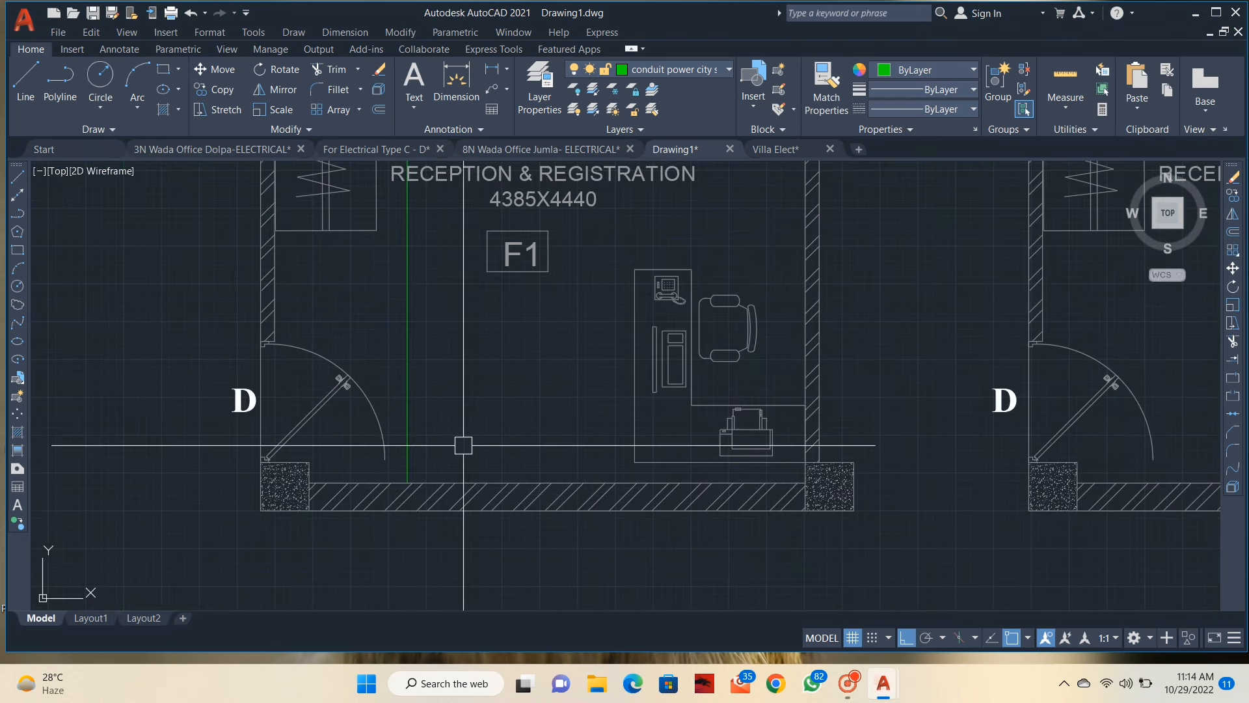
Step: Stretch the vertical guide line's upper end to the inner edge of the room's upper wall
middle_click_drag(494, 395, 463, 566)
middle_click_drag(423, 281, 418, 387)
scroll(392, 347, "down", 2)
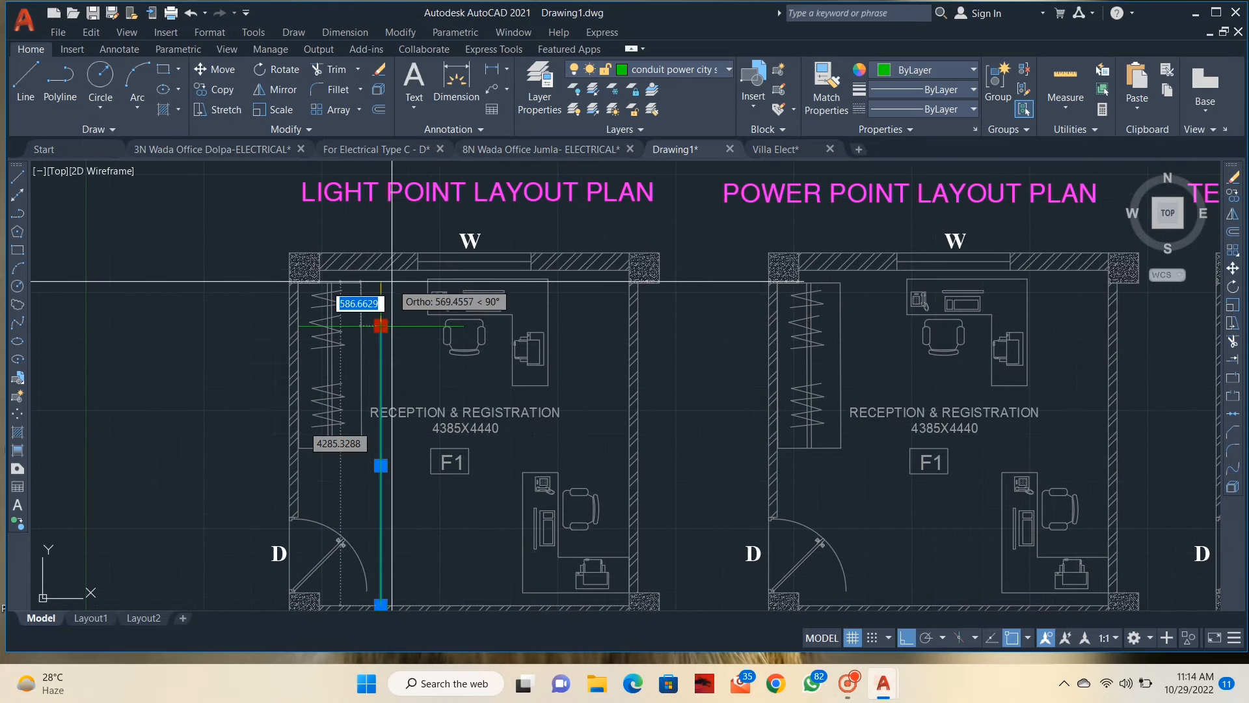
scroll(391, 284, "up", 4)
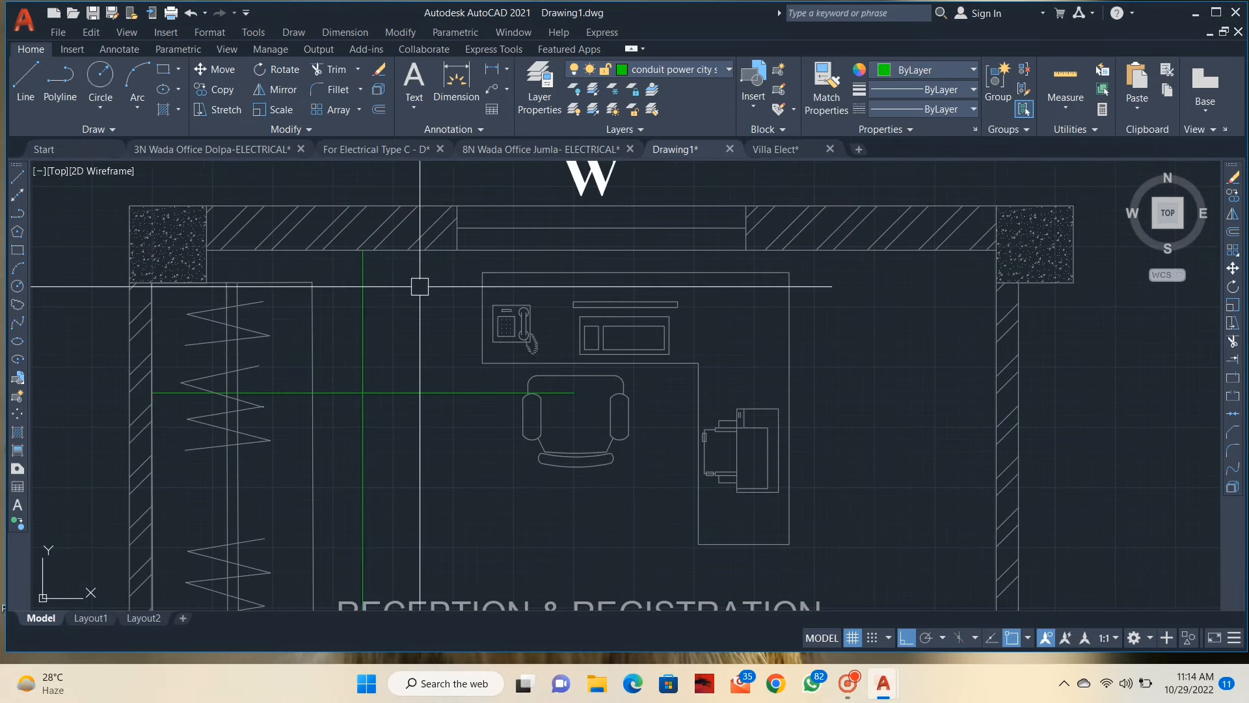
key("Escape")
scroll(432, 298, "down", 5)
middle_click_drag(462, 368, 460, 310)
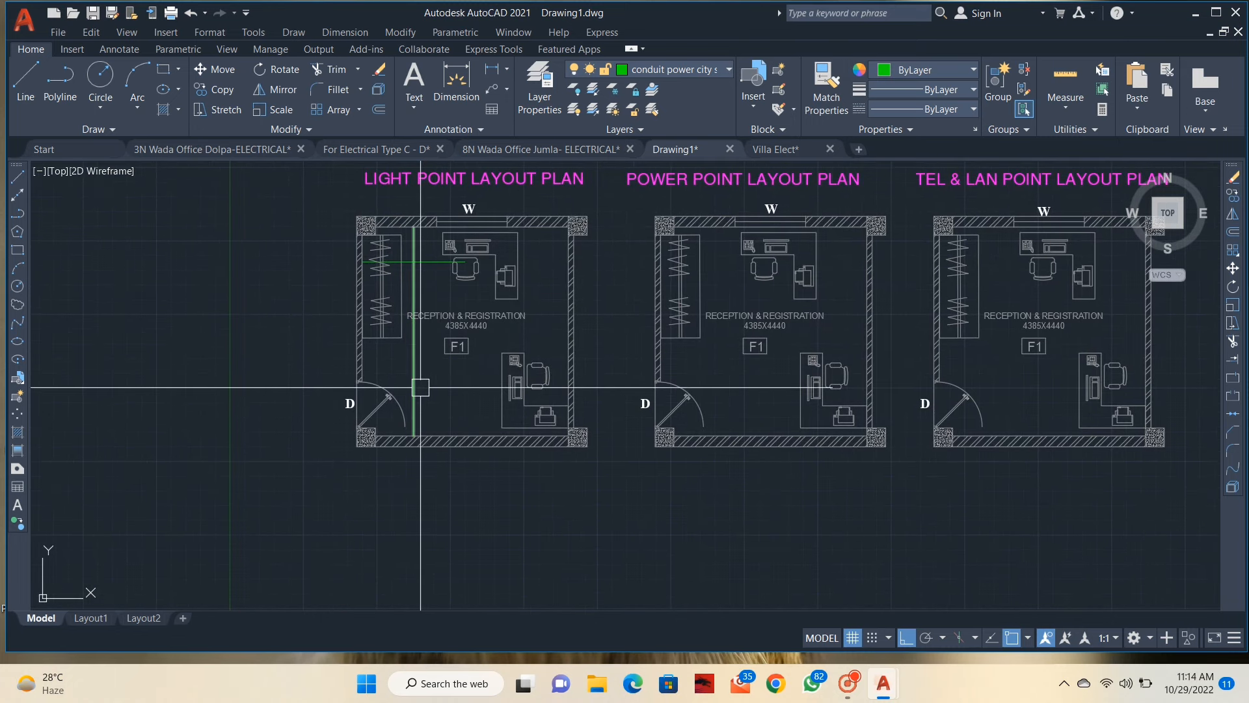
Step: Shorten the vertical guide line from its lower end to its midpoint, and move the horizontal guide line to cross the shortened line's midpoint
left_click(414, 435)
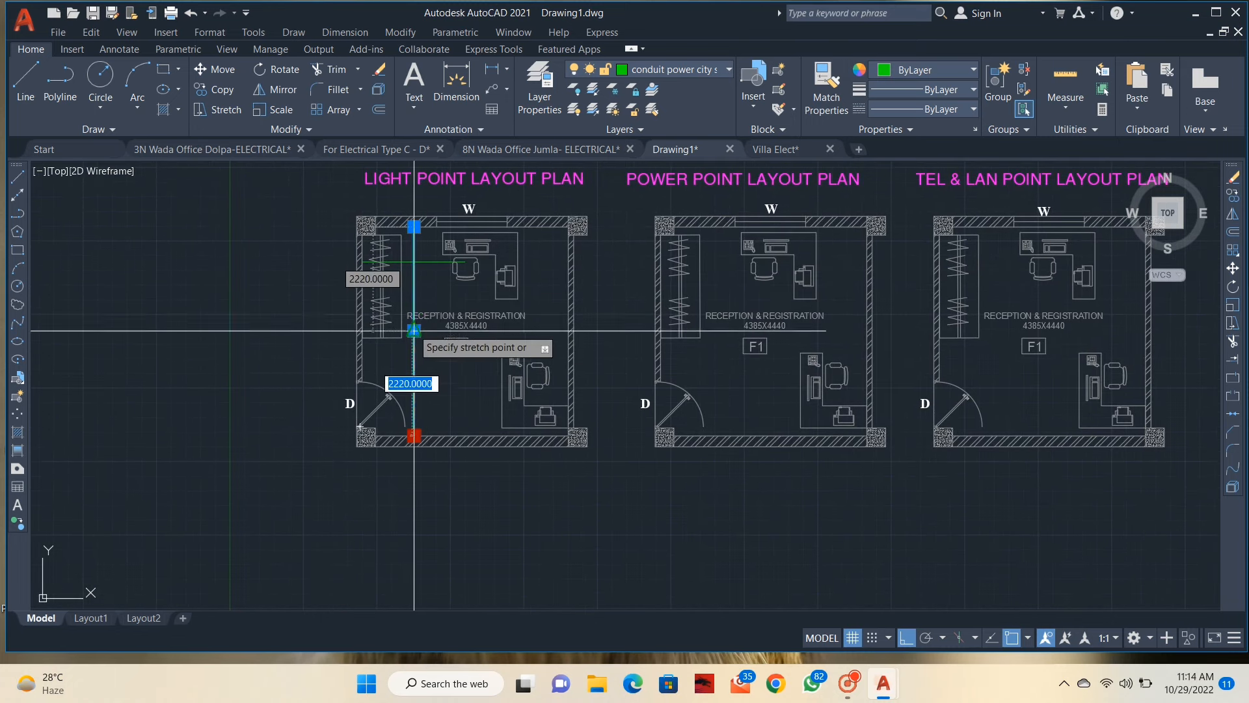
scroll(423, 253, "up", 2)
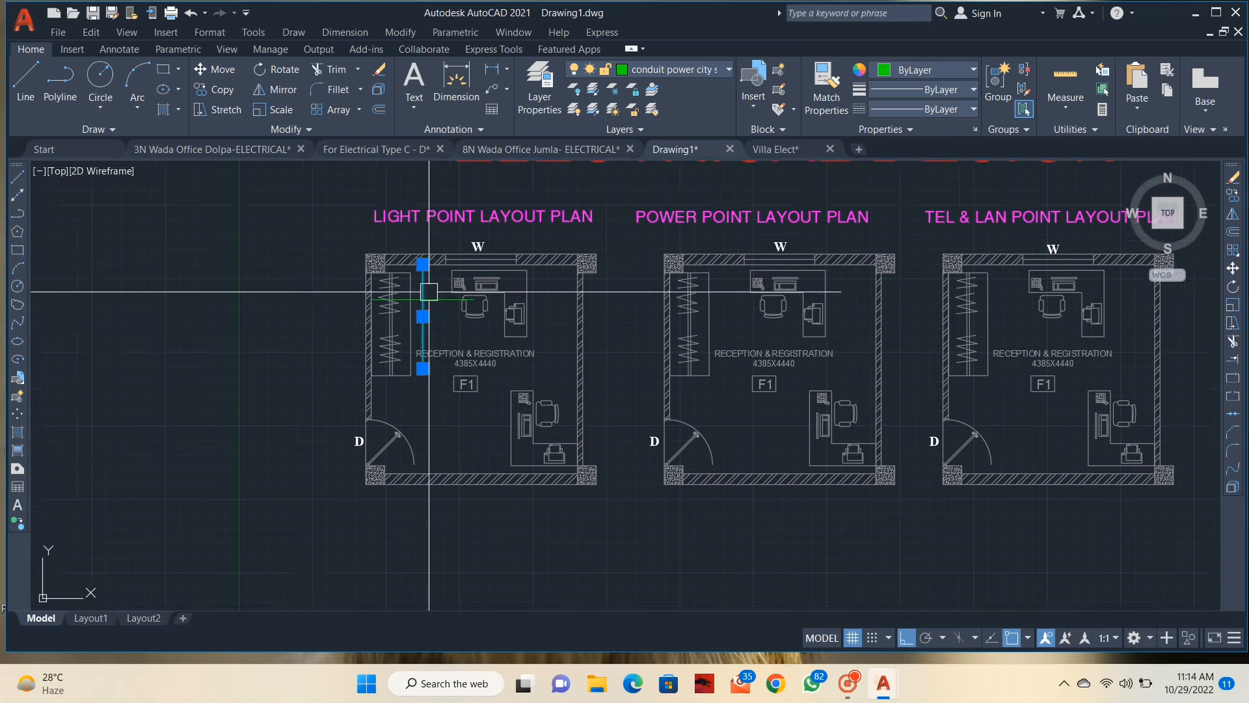
scroll(419, 302, "up", 2)
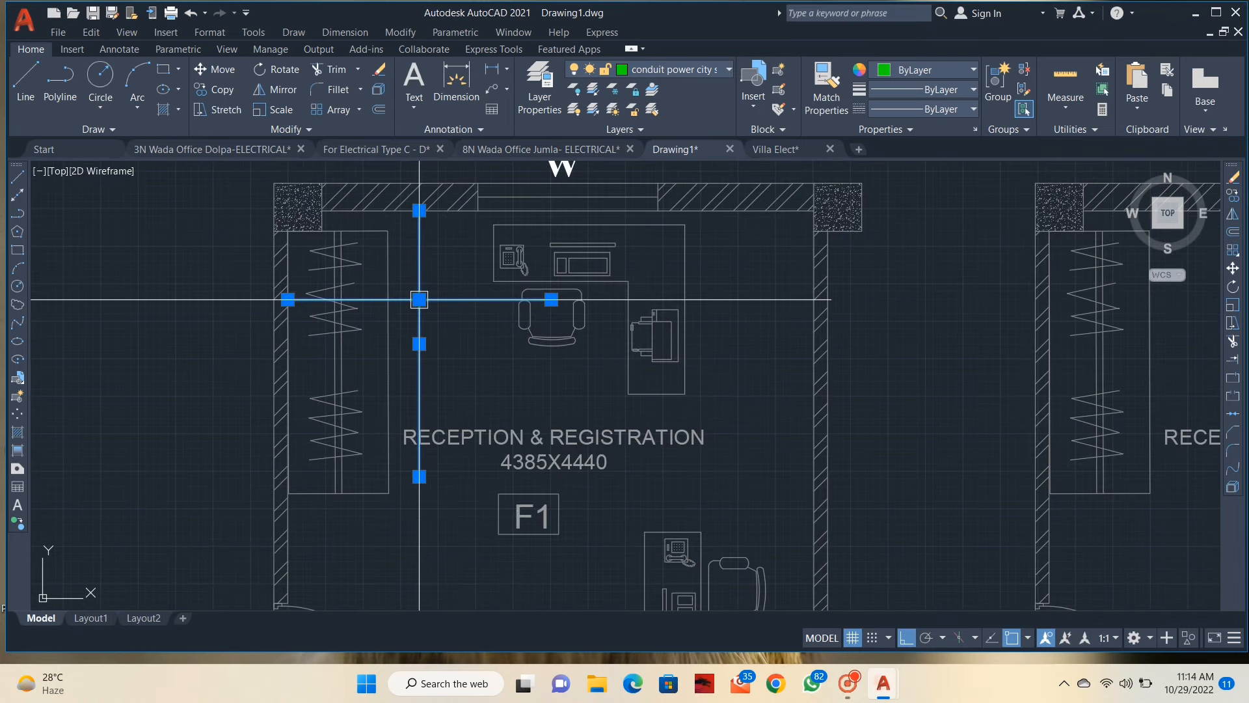
scroll(525, 352, "down", 5)
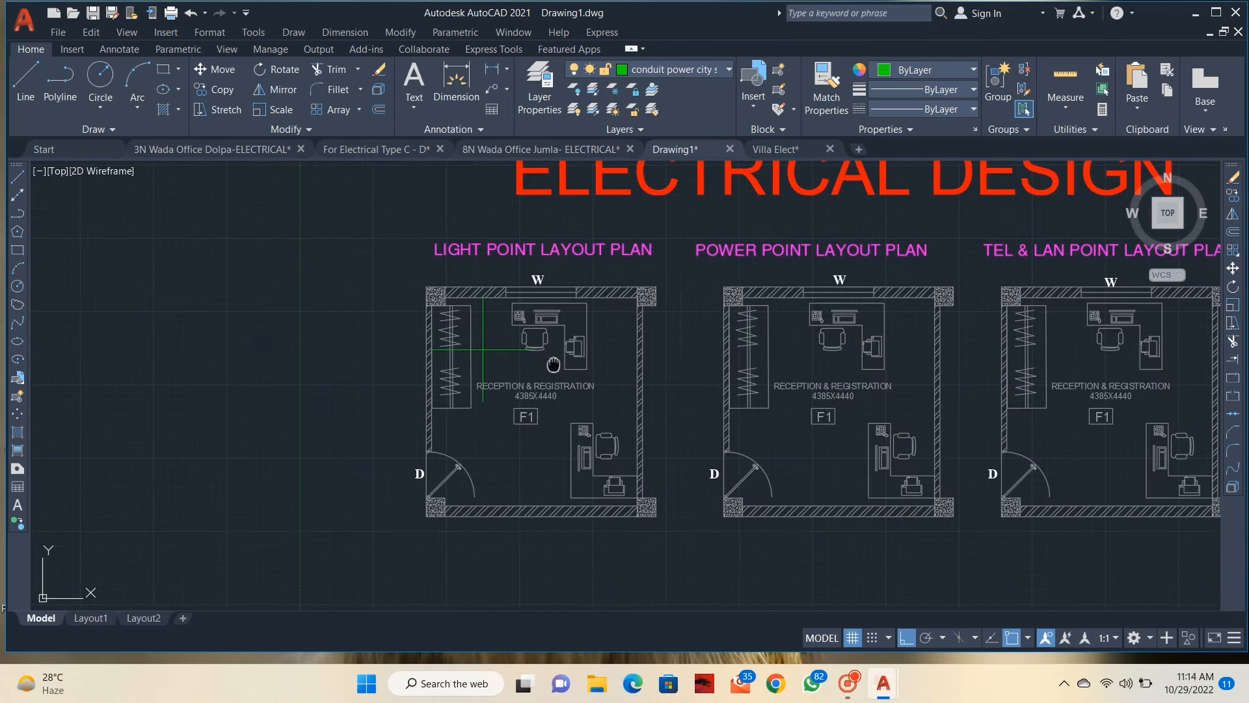
Step: Copy the 12 Watt LED Down Light Fixture symbol by its centre from the legend to the intersection of the two guide lines
scroll(619, 334, "up", 2)
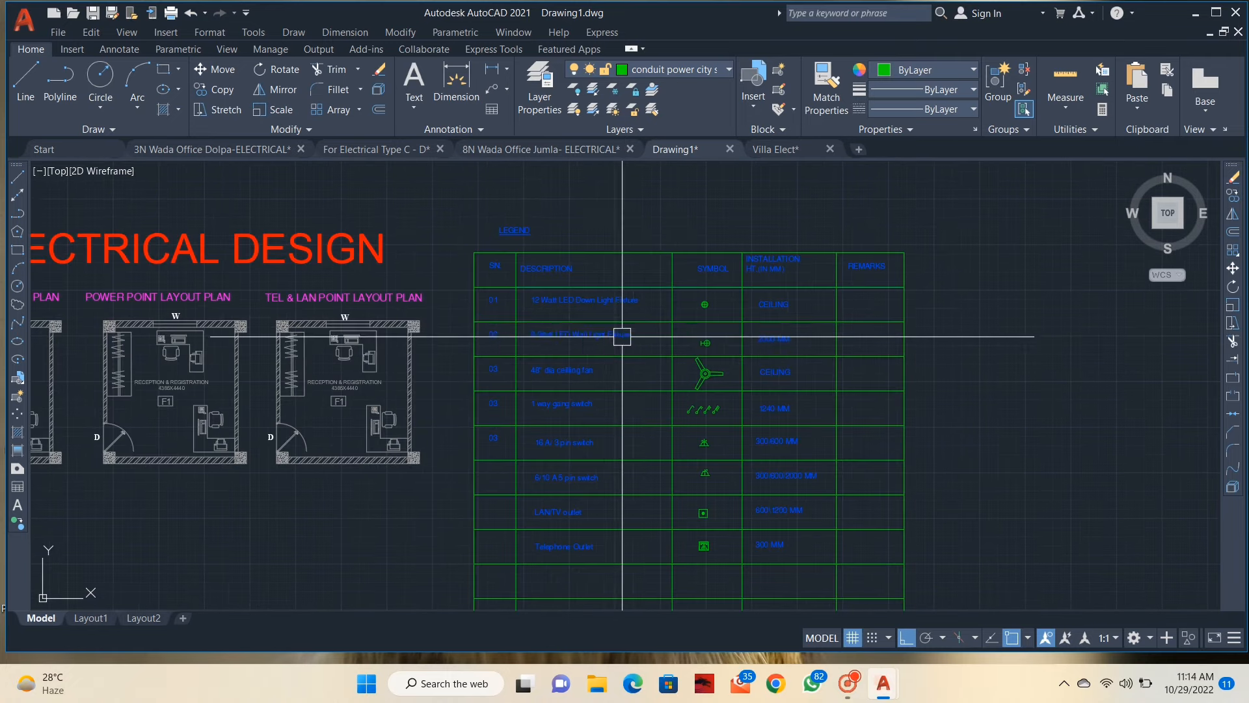
scroll(513, 290, "up", 4)
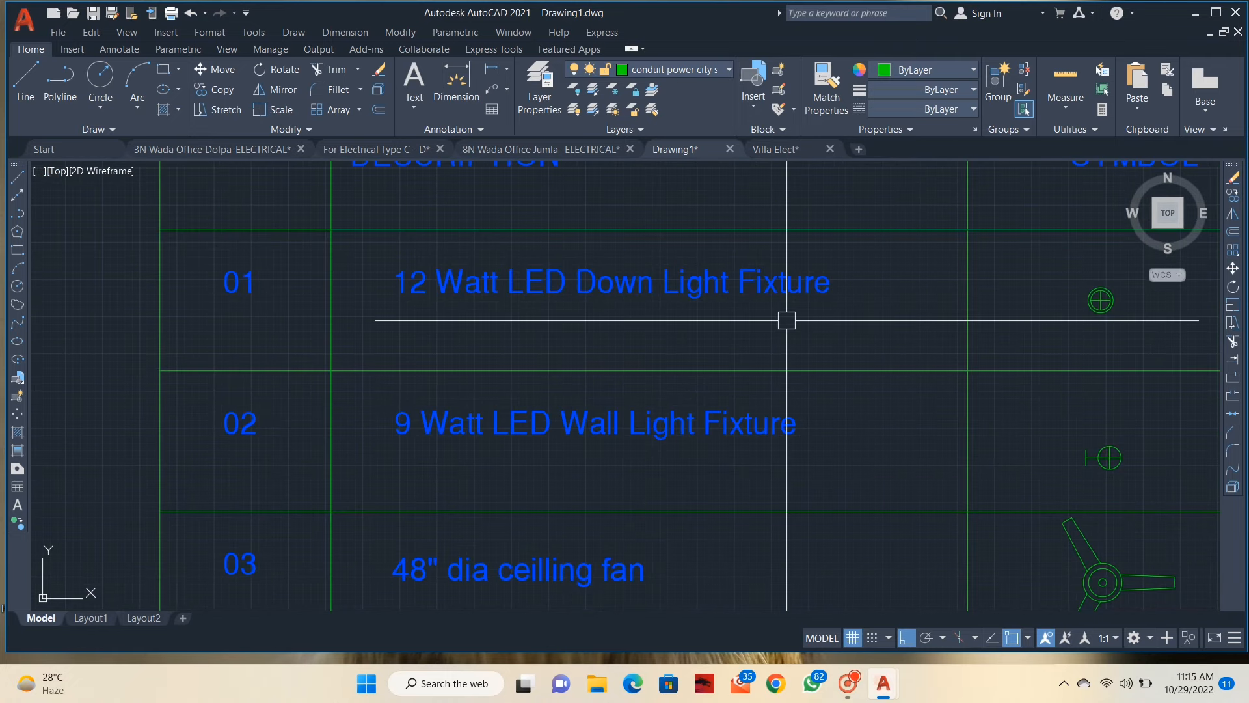
mouse_move(1072, 302)
middle_mouse_down()
mouse_move(812, 358)
mouse_move(761, 341)
middle_mouse_up()
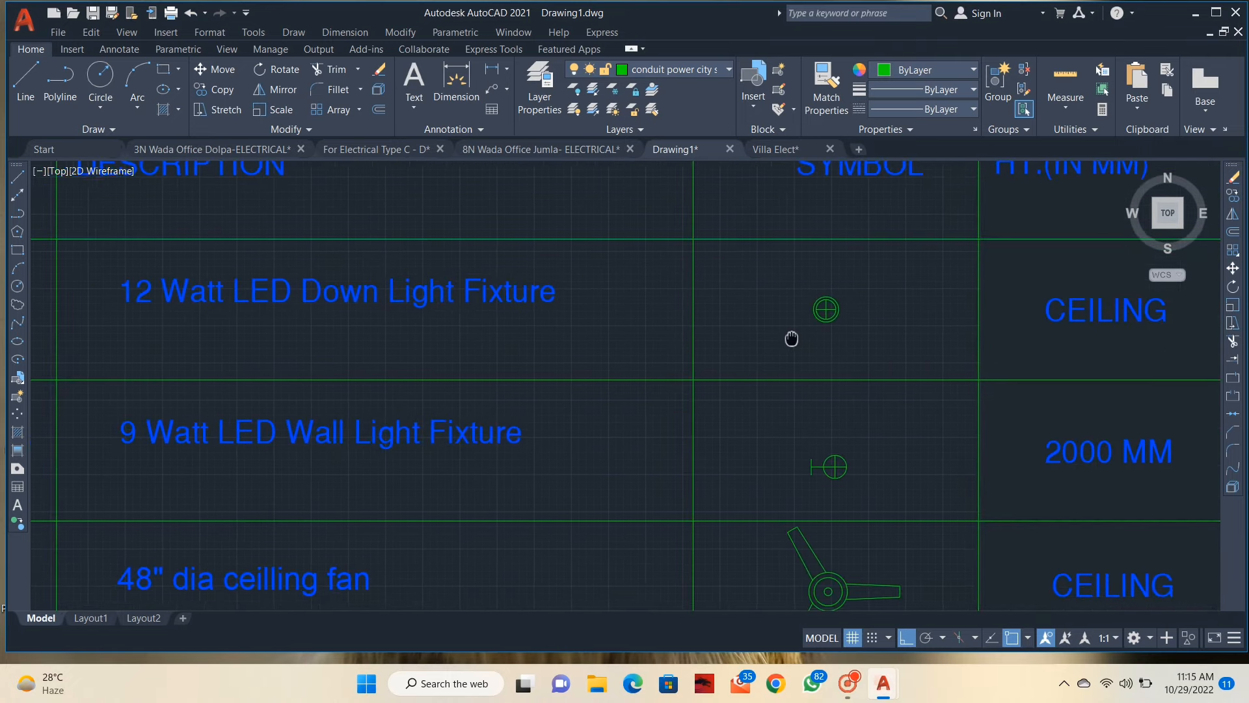
scroll(858, 309, "down", 2)
left_click(841, 309)
right_click(841, 309)
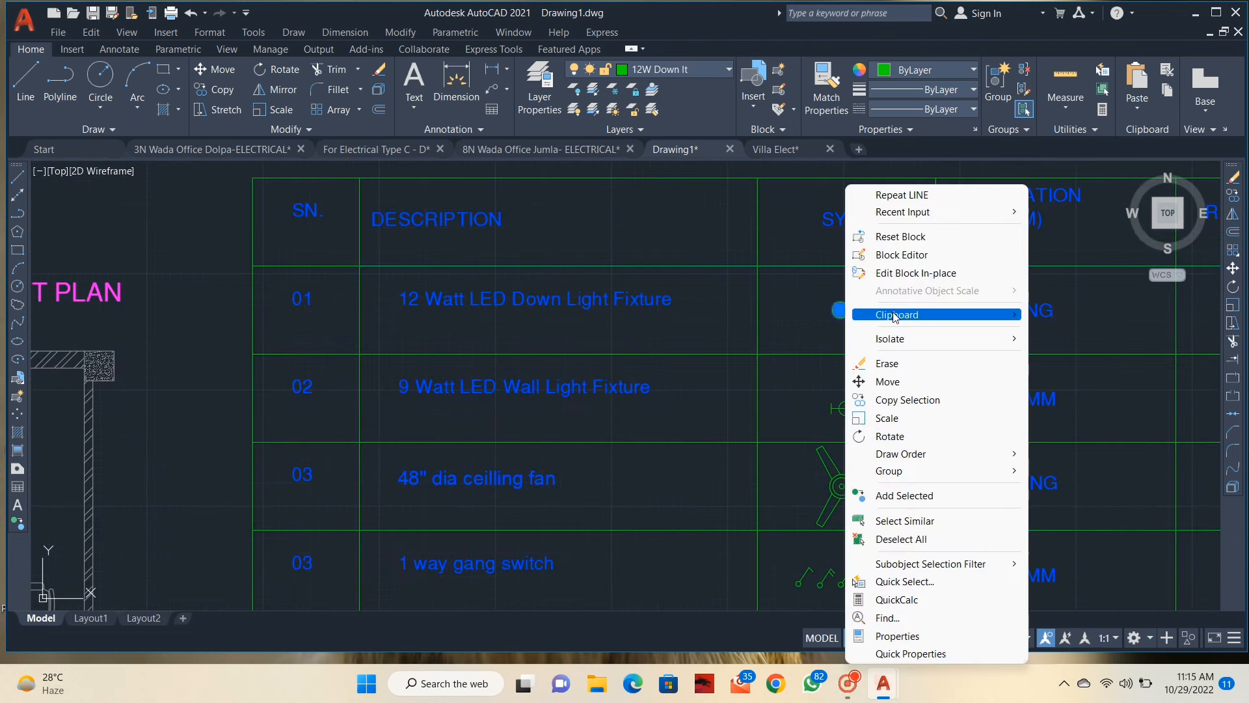
left_click(908, 399)
scroll(807, 315, "up", 6)
left_click(781, 321)
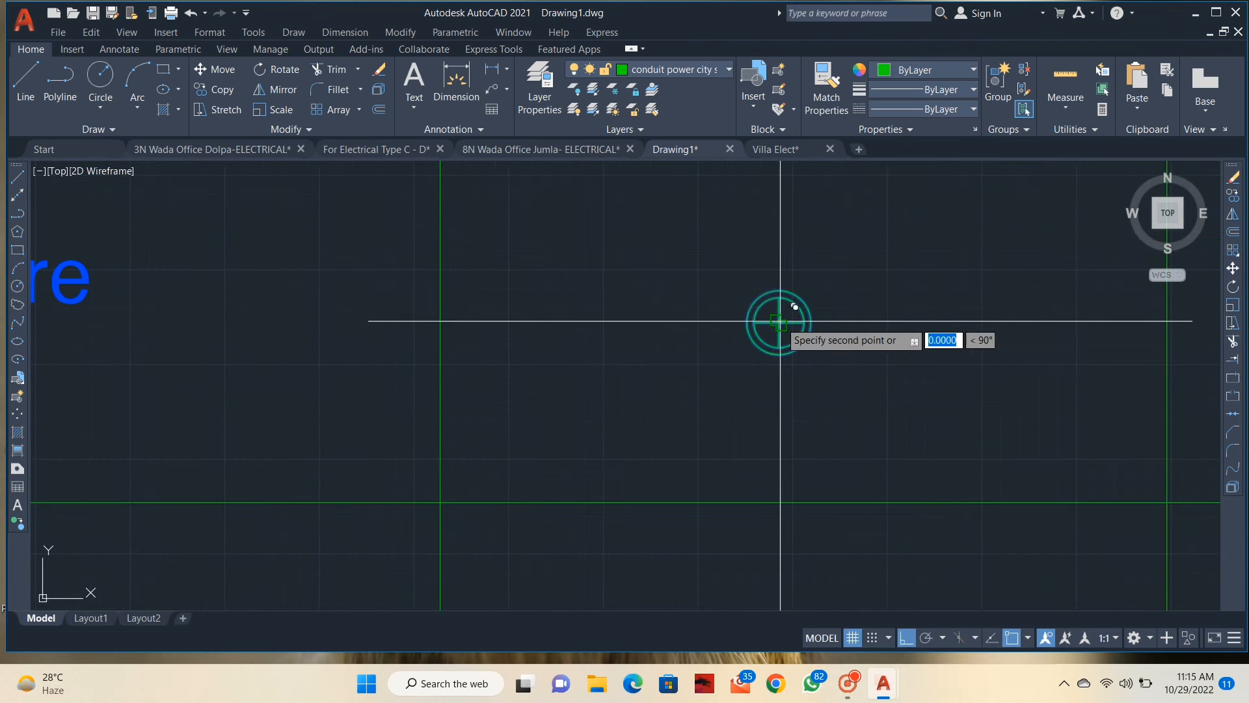
scroll(737, 349, "down", 10)
middle_click_drag(479, 414, 586, 384)
scroll(525, 325, "up", 2)
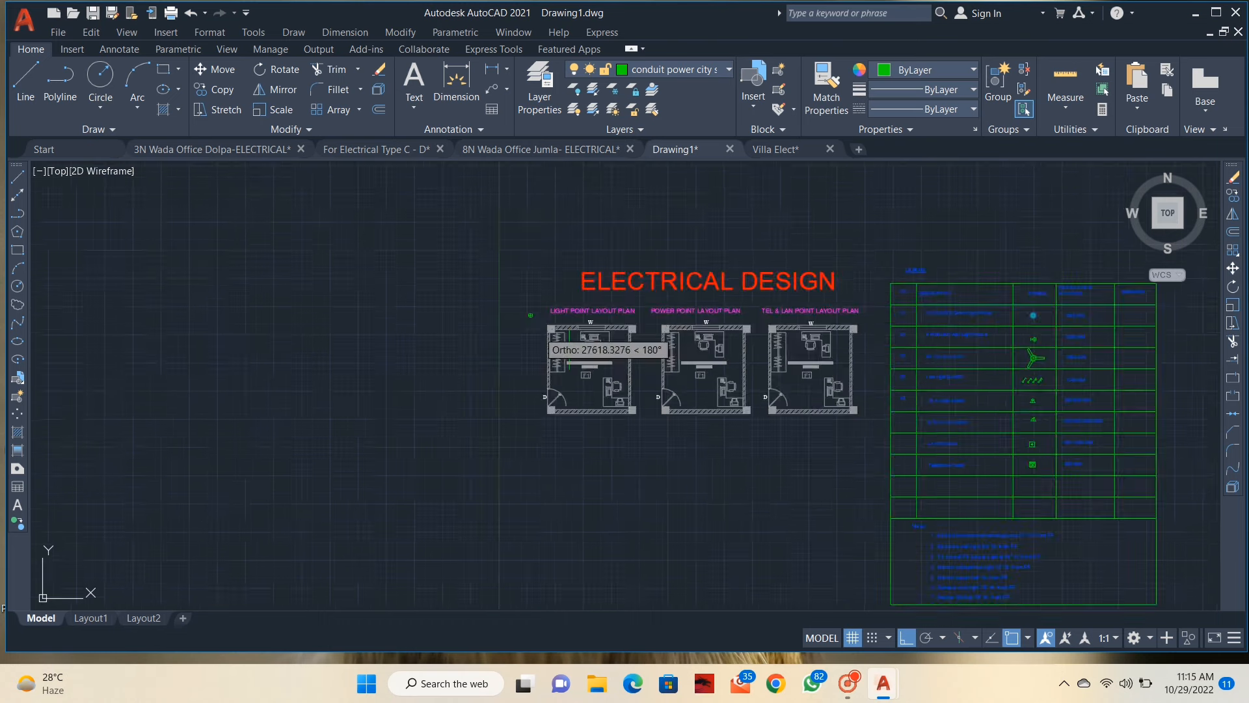
scroll(573, 352, "up", 8)
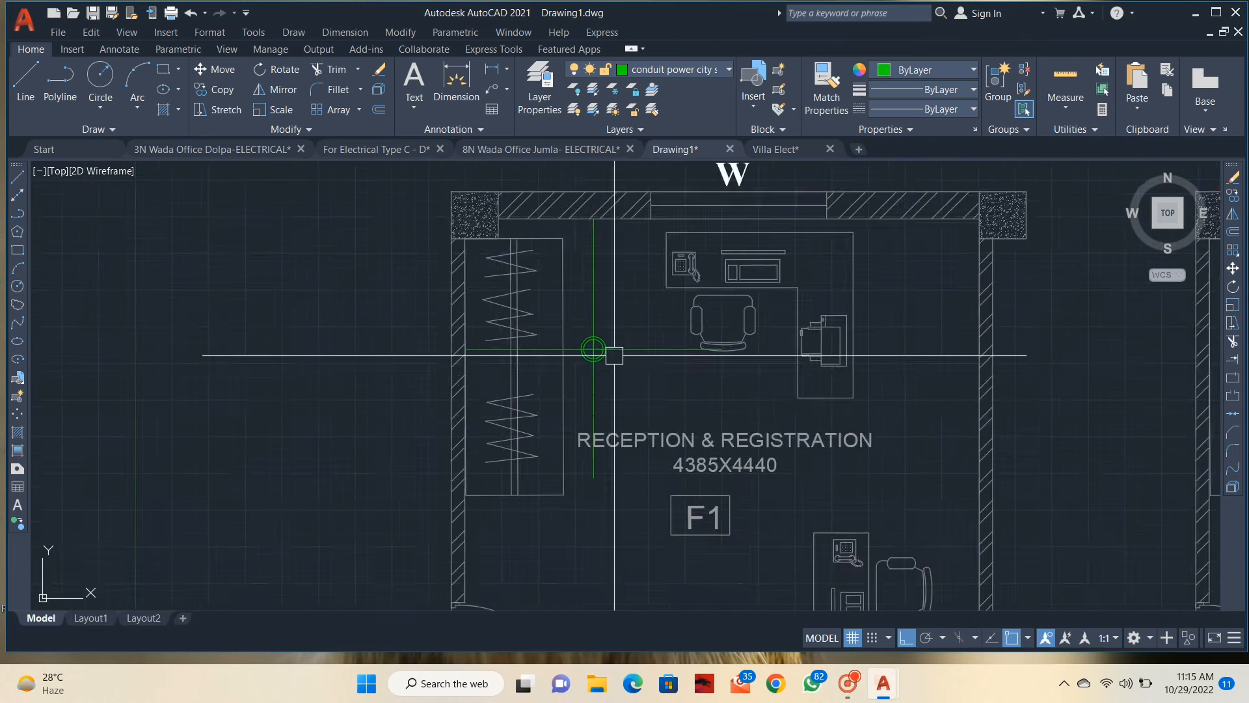
Step: Copy the down light horizontally to the right, using the horizontal guide line's left and right ends as base and second points
scroll(615, 355, "up", 2)
left_click(595, 336)
right_click(601, 330)
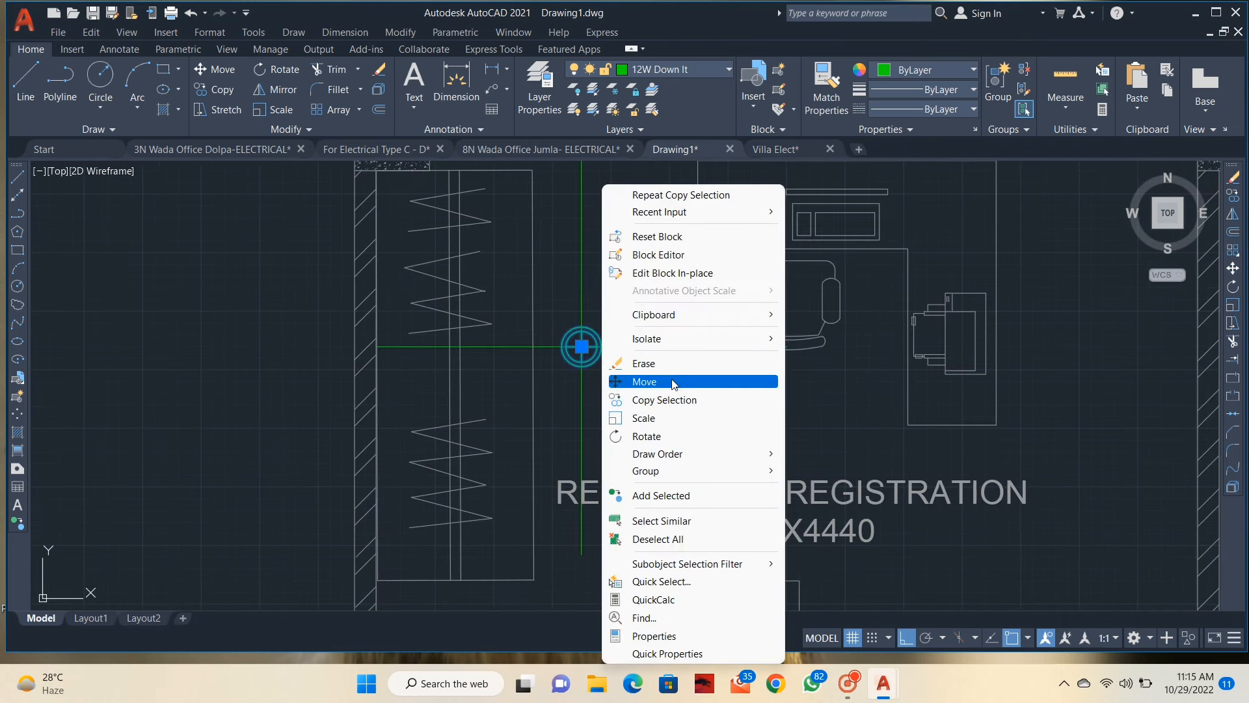
left_click(675, 400)
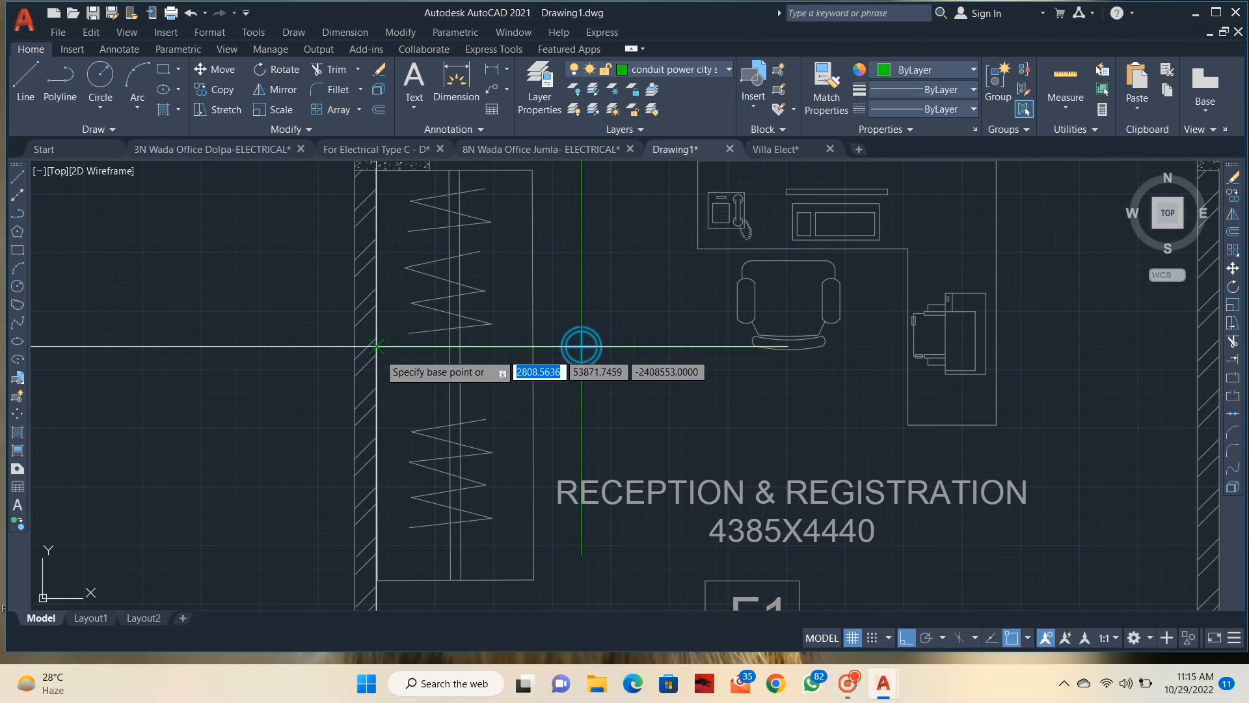
left_click(581, 346)
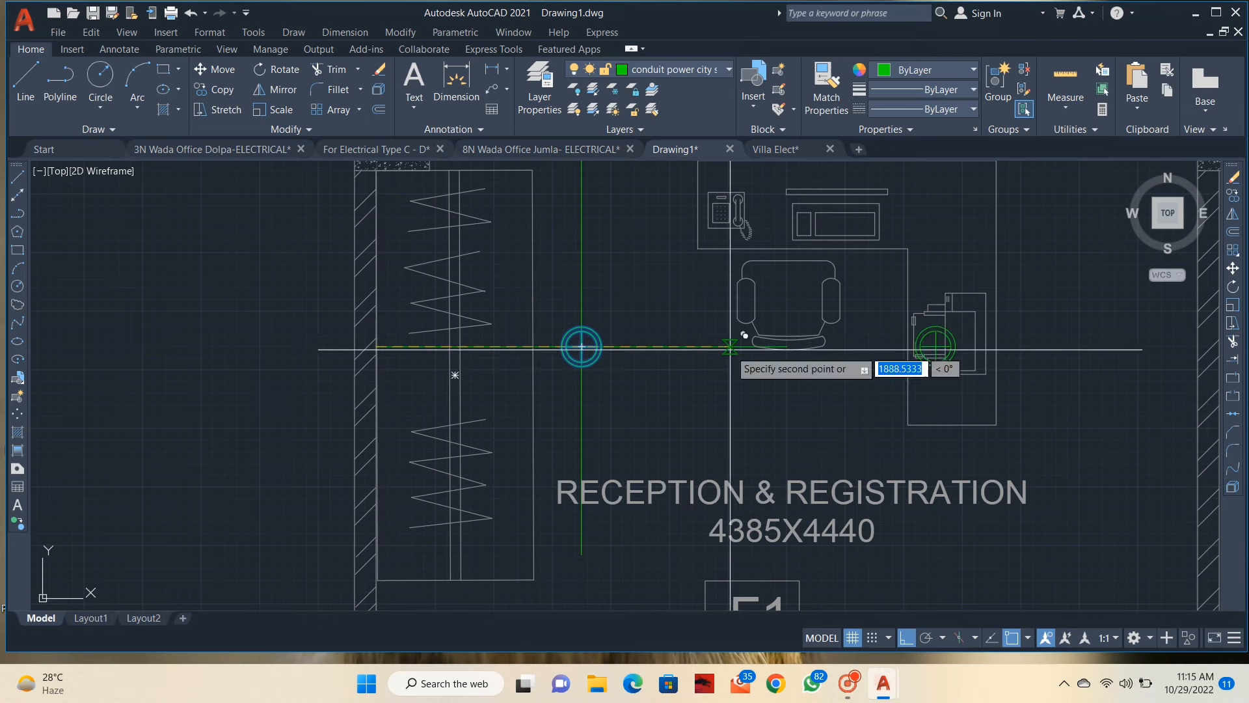
left_click(788, 346)
key("Escape")
Step: Copy both down lights straight down, using the vertical guide line's upper and lower ends as base and second points
left_click(990, 348)
right_click(993, 350)
left_click(832, 360)
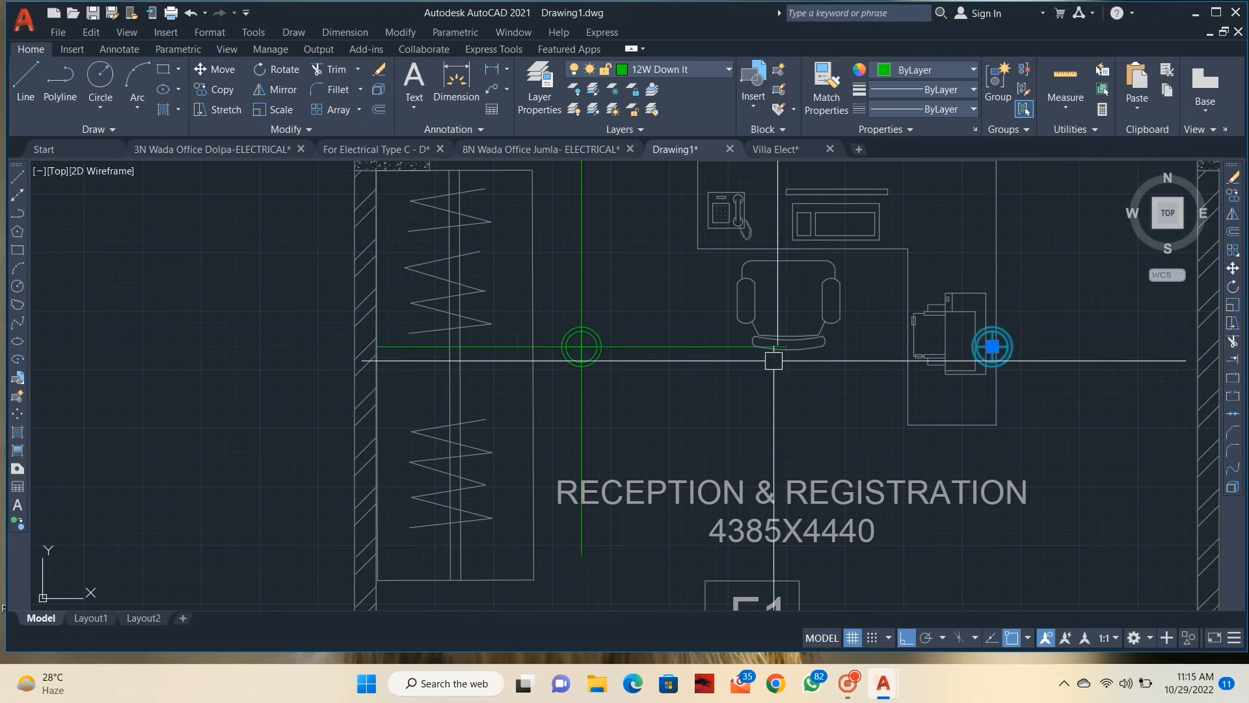
right_click(603, 328)
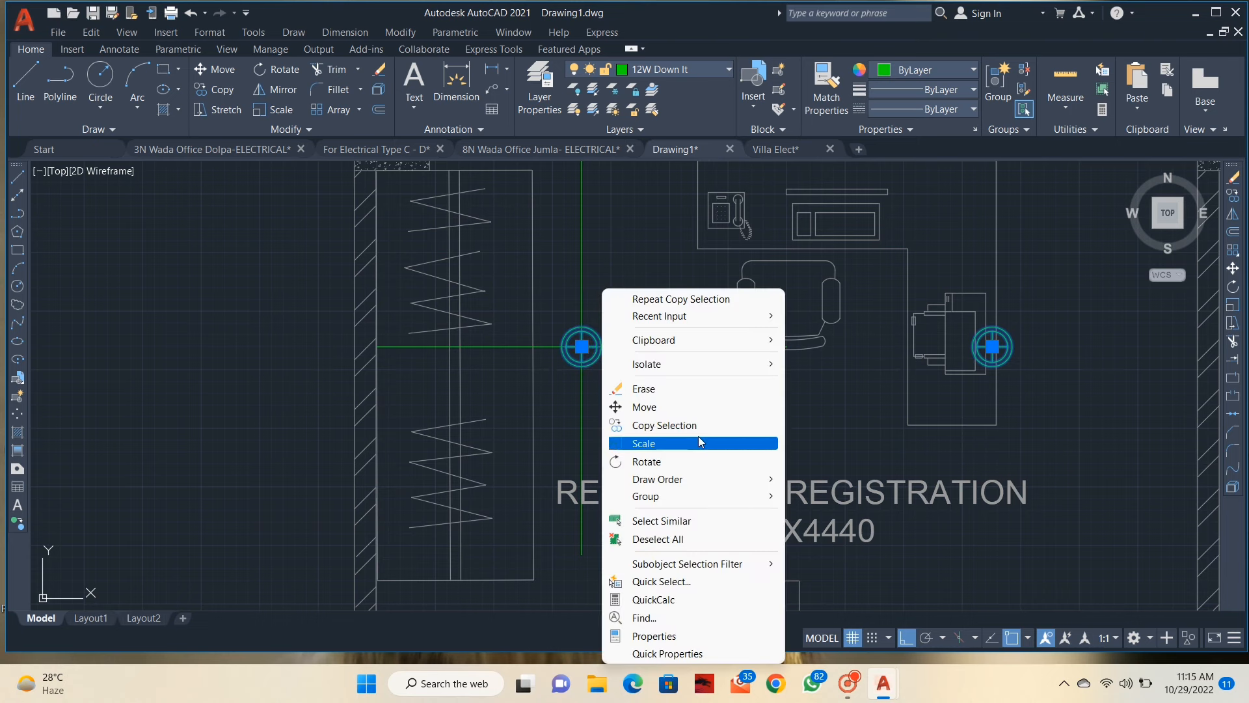
left_click(700, 436)
scroll(654, 345, "down", 5)
scroll(618, 338, "up", 3)
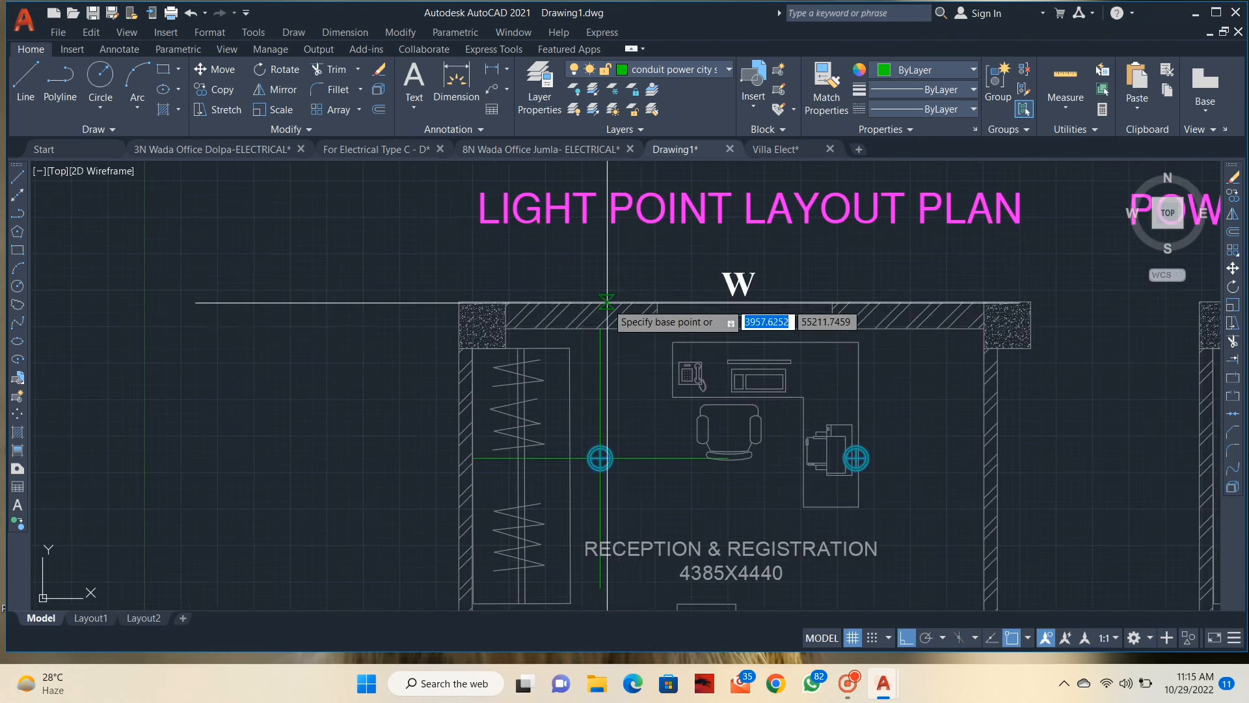
left_click(600, 330)
middle_click_drag(639, 475, 650, 300)
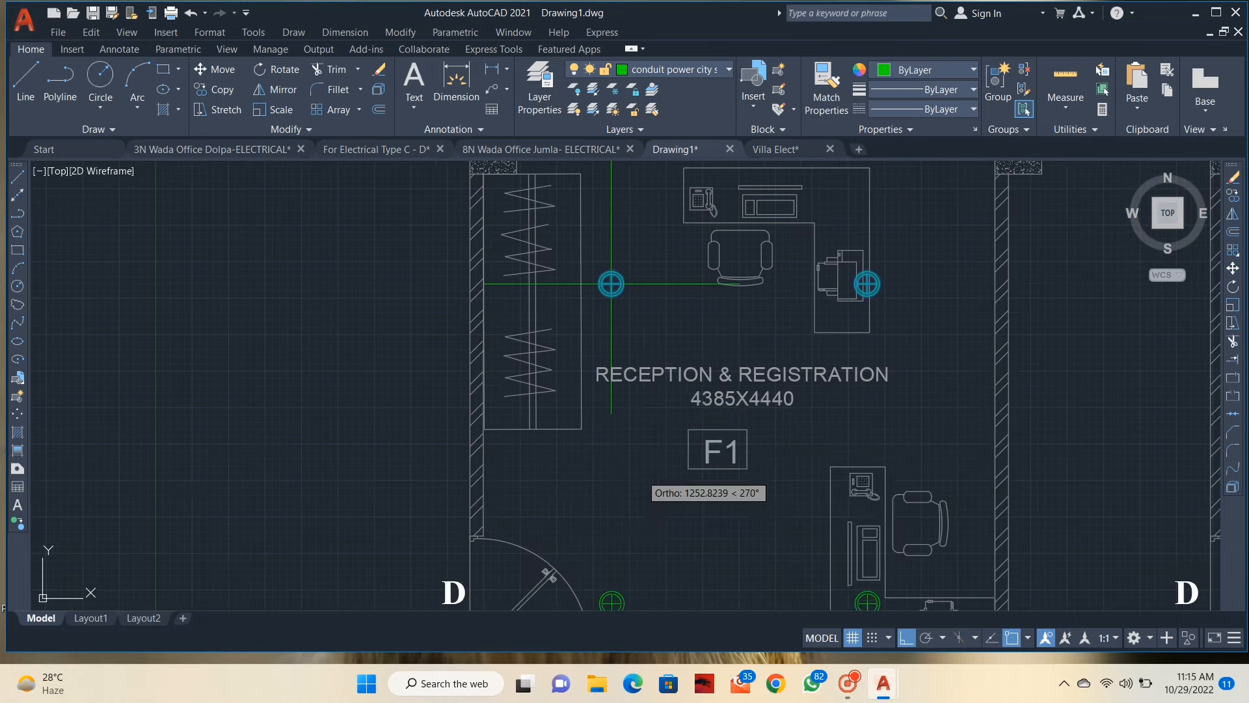
scroll(755, 390, "down", 4)
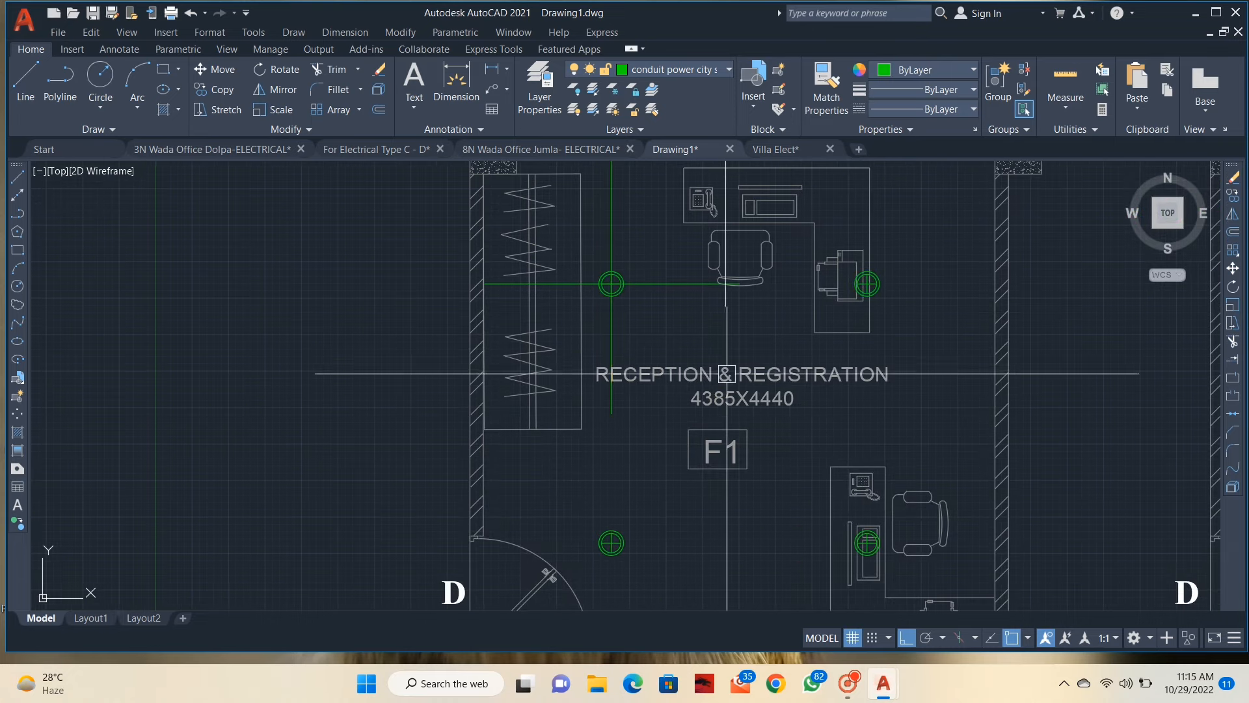
Step: Delete the horizontal and vertical guide lines among the down lights
scroll(566, 324, "down", 2)
scroll(566, 325, "up", 5)
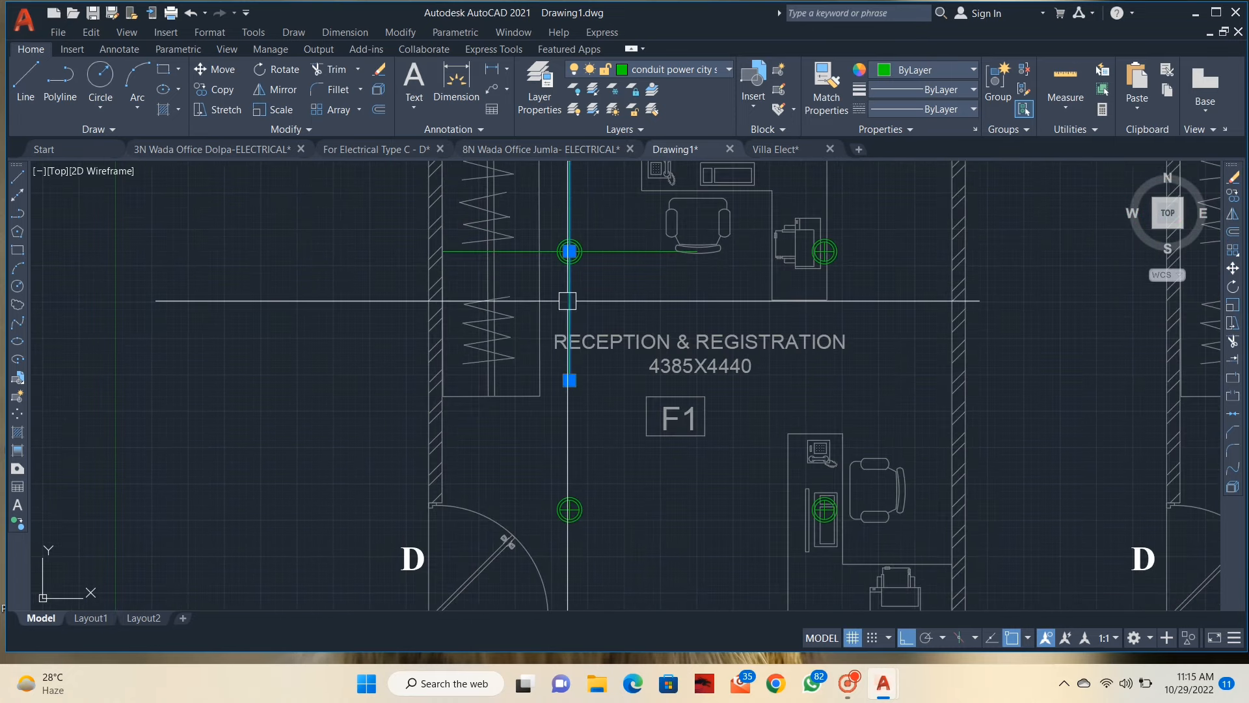
key("Delete")
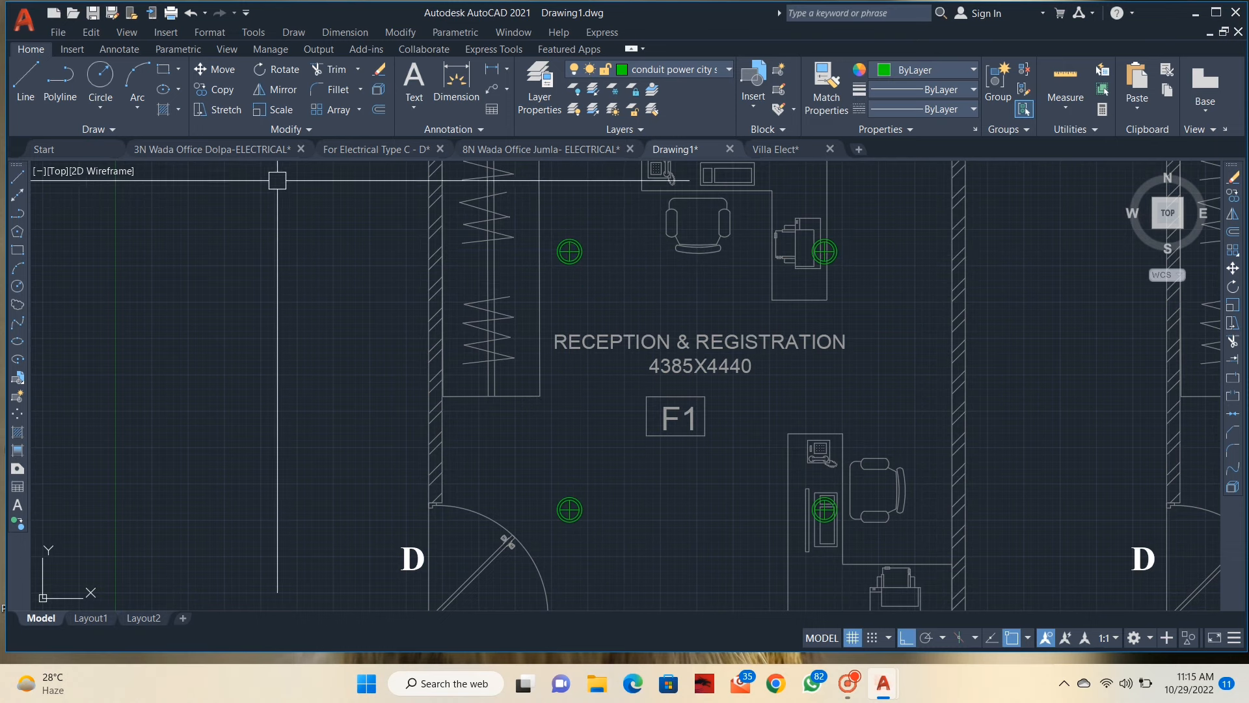
Step: Draw a diagonal guide line from the centre of the upper-left down light to the centre of the lower-right down light
left_click(15, 89)
scroll(570, 252, "up", 6)
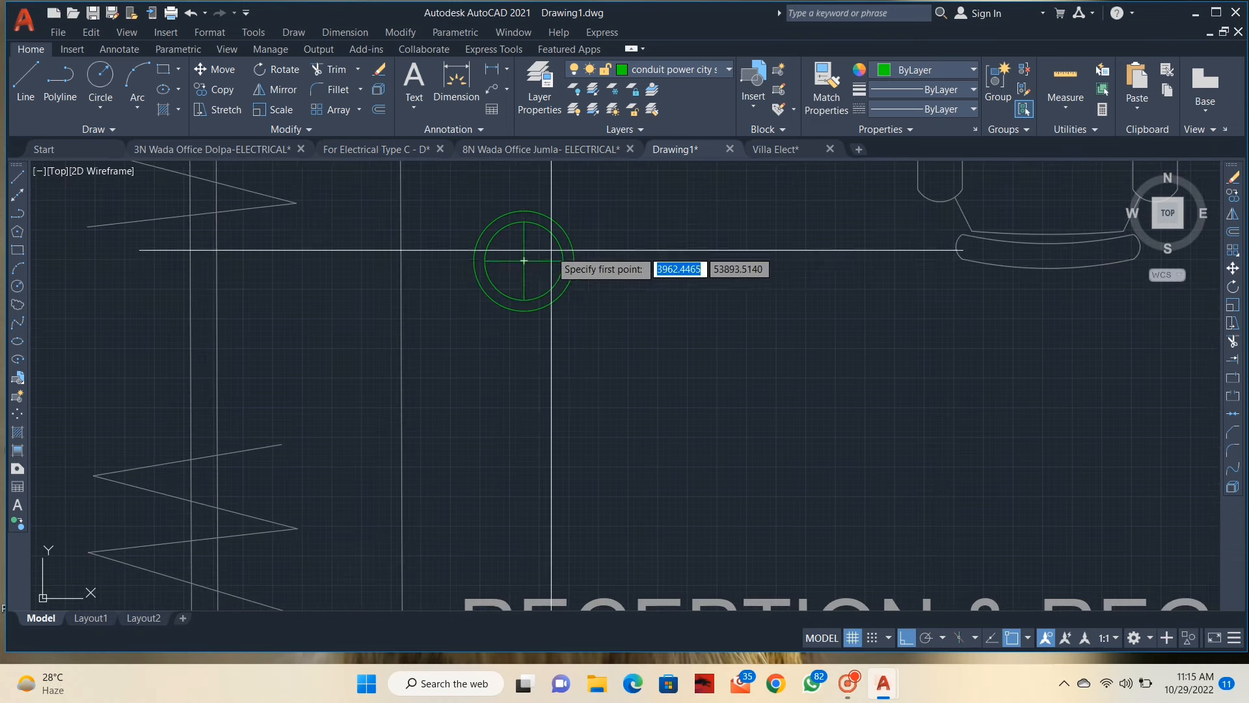
left_click(569, 251)
scroll(555, 306, "down", 6)
middle_click_drag(635, 365, 528, 222)
scroll(790, 418, "up", 6)
scroll(457, 417, "up", 2)
scroll(456, 418, "down", 4)
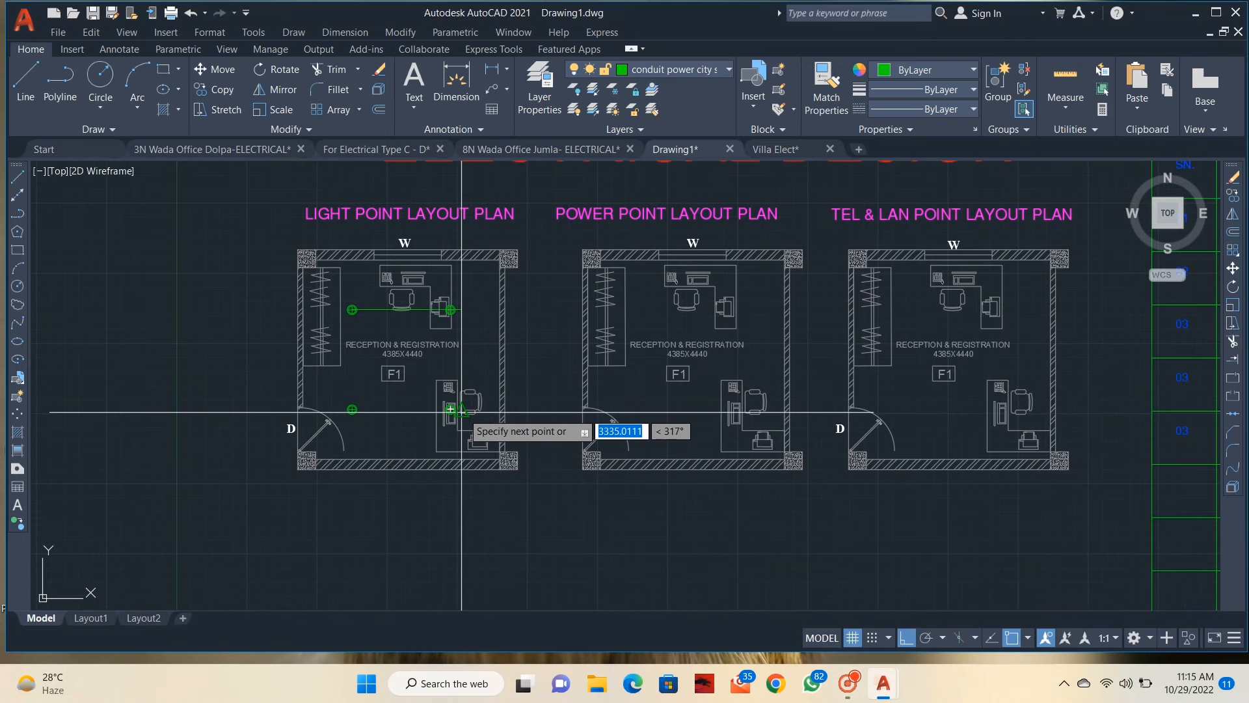
scroll(412, 419, "up", 4)
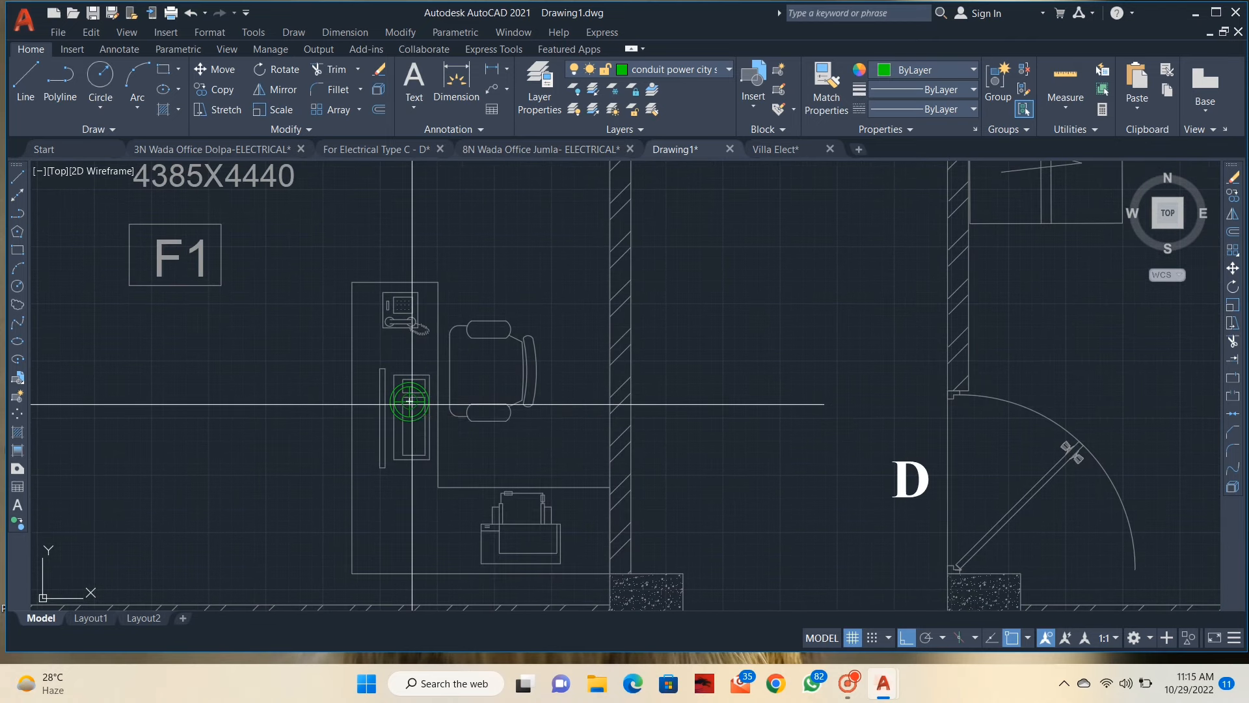
left_click(409, 403)
Step: Copy the 48" dia ceiling fan symbol by its centre from the legend to the midpoint of the diagonal guide line
scroll(546, 399, "down", 6)
middle_click_drag(618, 407, 573, 399)
scroll(703, 389, "down", 4)
scroll(788, 360, "up", 4)
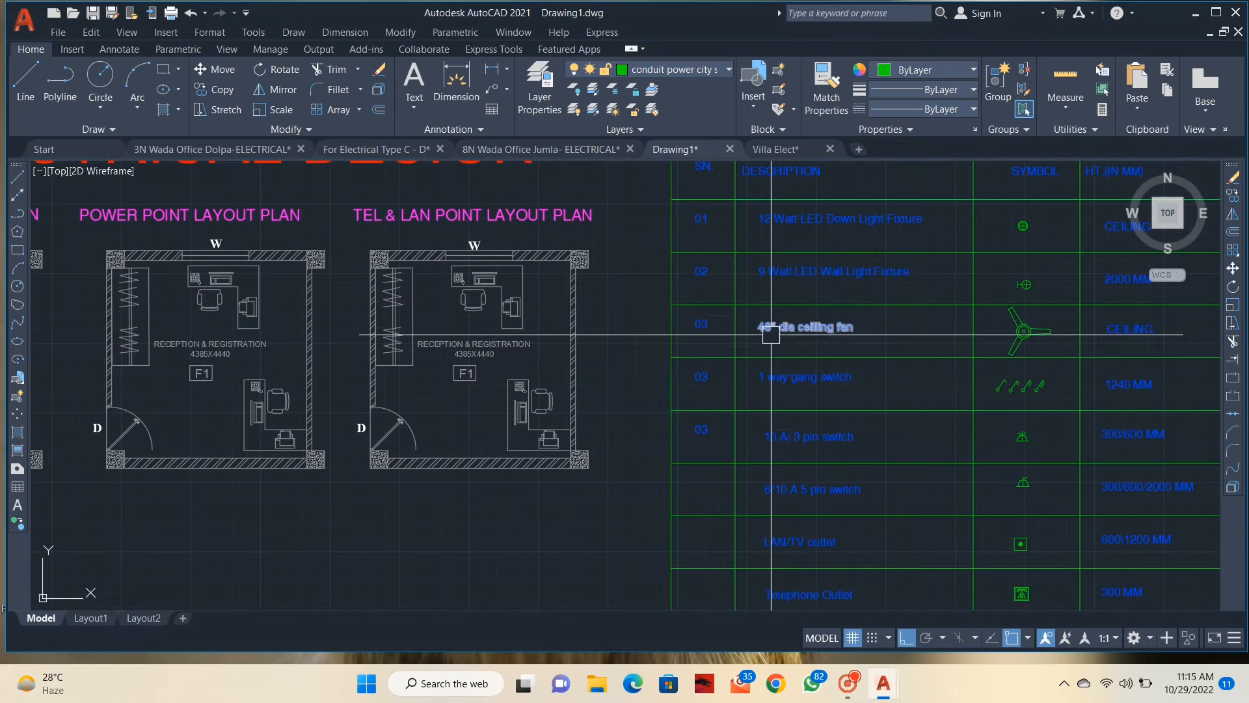
scroll(771, 335, "up", 4)
scroll(829, 329, "down", 2)
middle_click_drag(887, 362, 561, 370)
left_click(865, 328)
type("co")
key("Return")
left_click(874, 326)
scroll(874, 325, "down", 6)
scroll(717, 379, "up", 7)
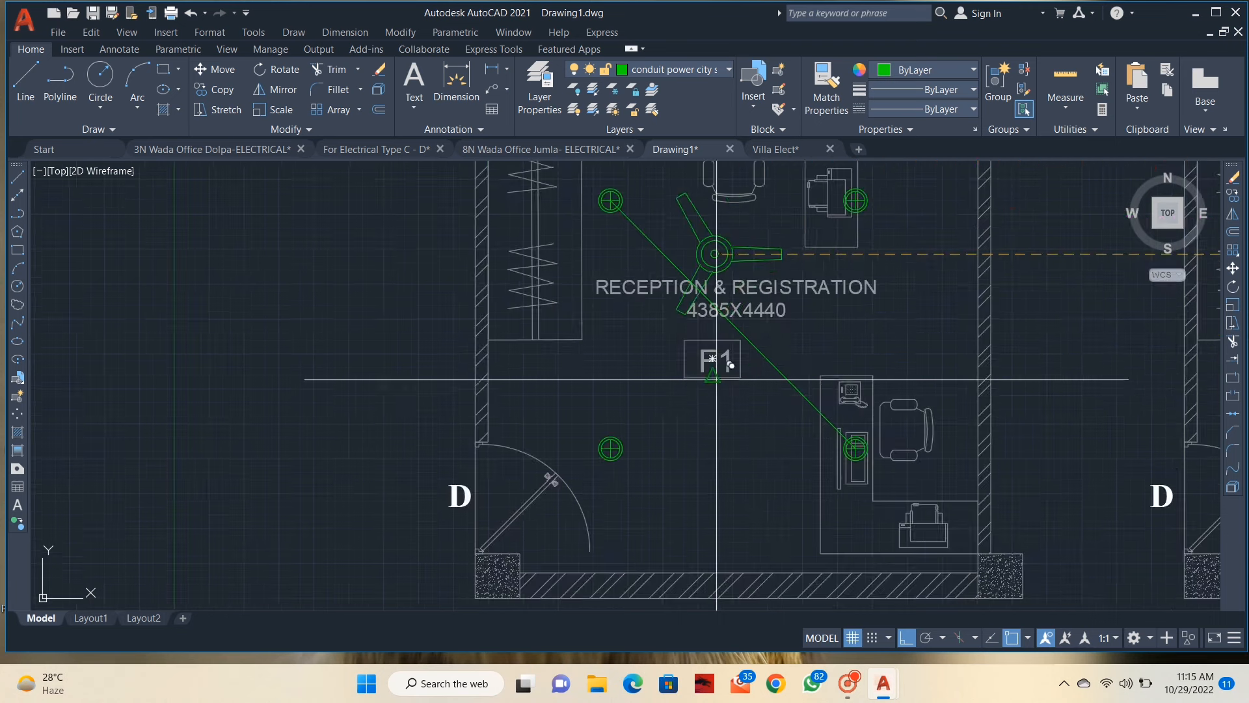
left_click(733, 324)
key("Escape")
Step: Delete the diagonal guide line running through the ceiling fan
left_click(793, 374)
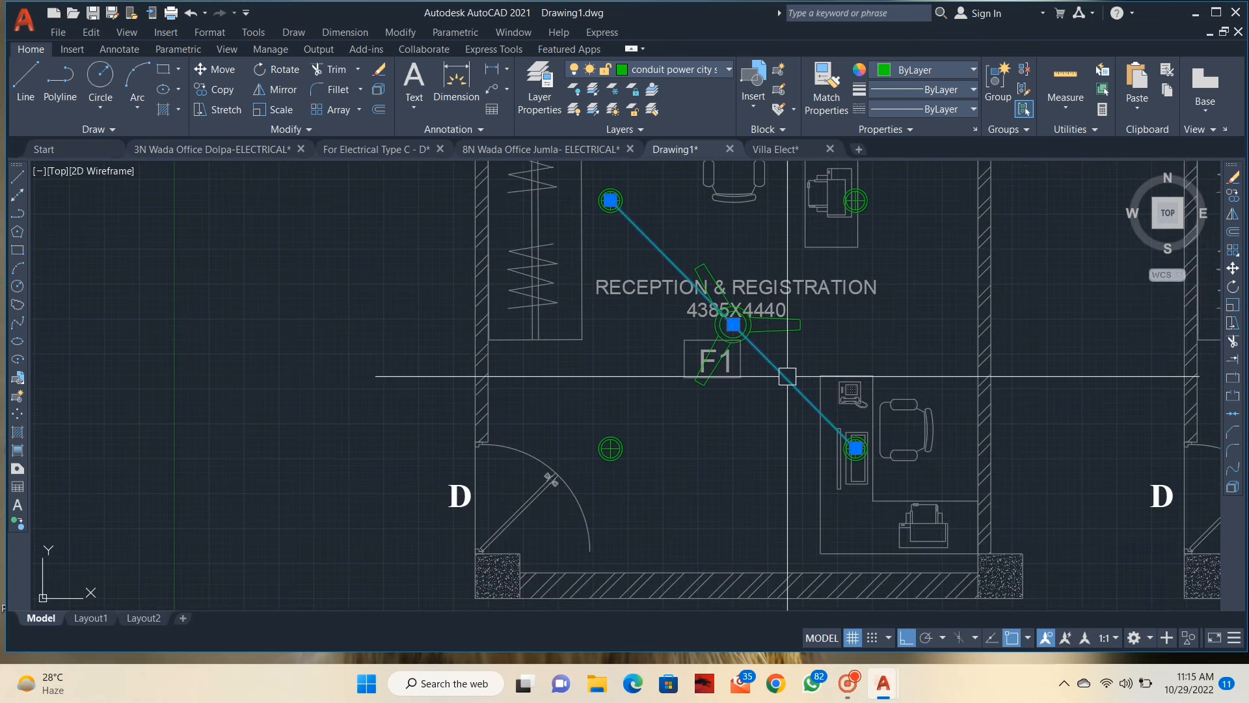
key("Delete")
scroll(644, 305, "down", 5)
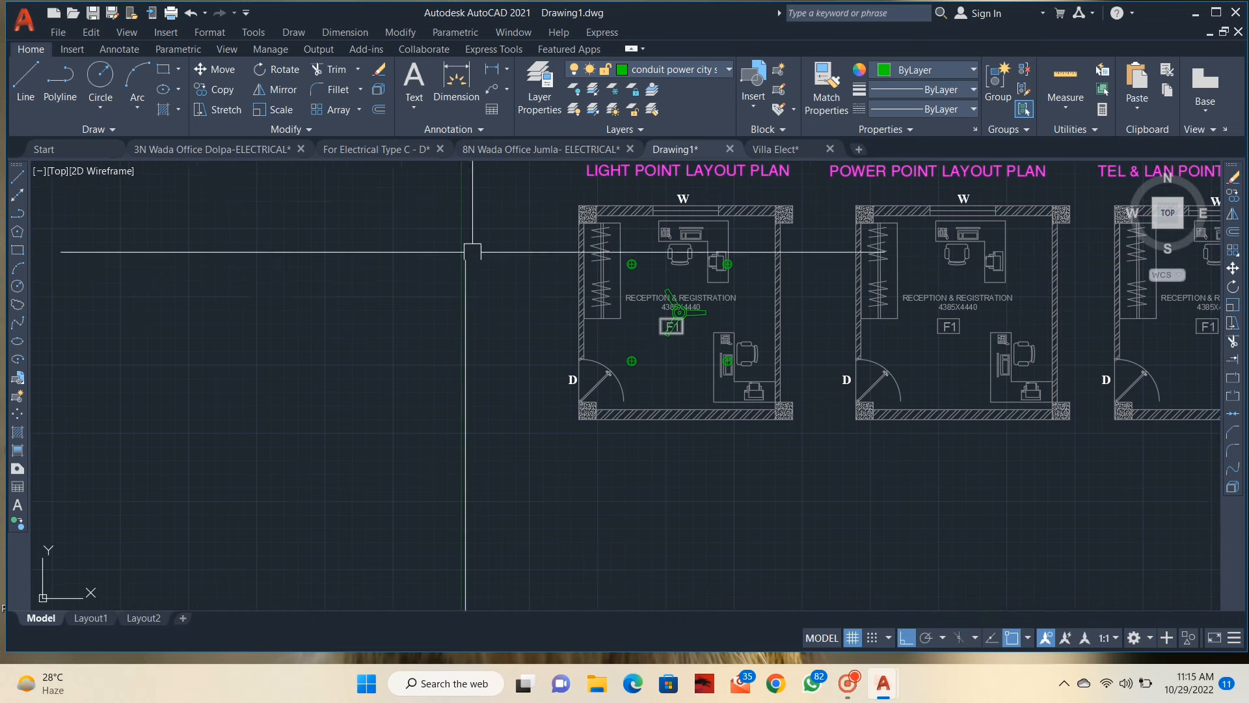
Step: Draw wiring lines from the upper-right down light through the upper-left and lower-left down lights to the lower-right down light
left_click(24, 97)
scroll(715, 301, "up", 7)
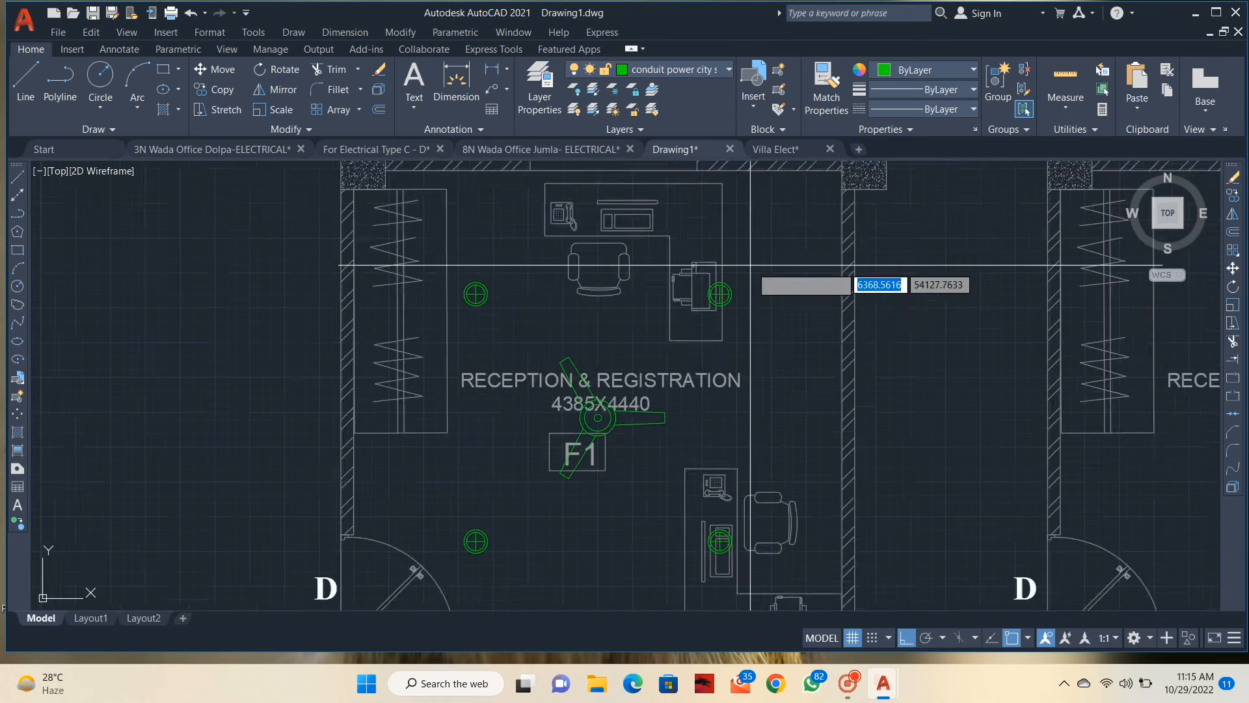
scroll(716, 301, "up", 4)
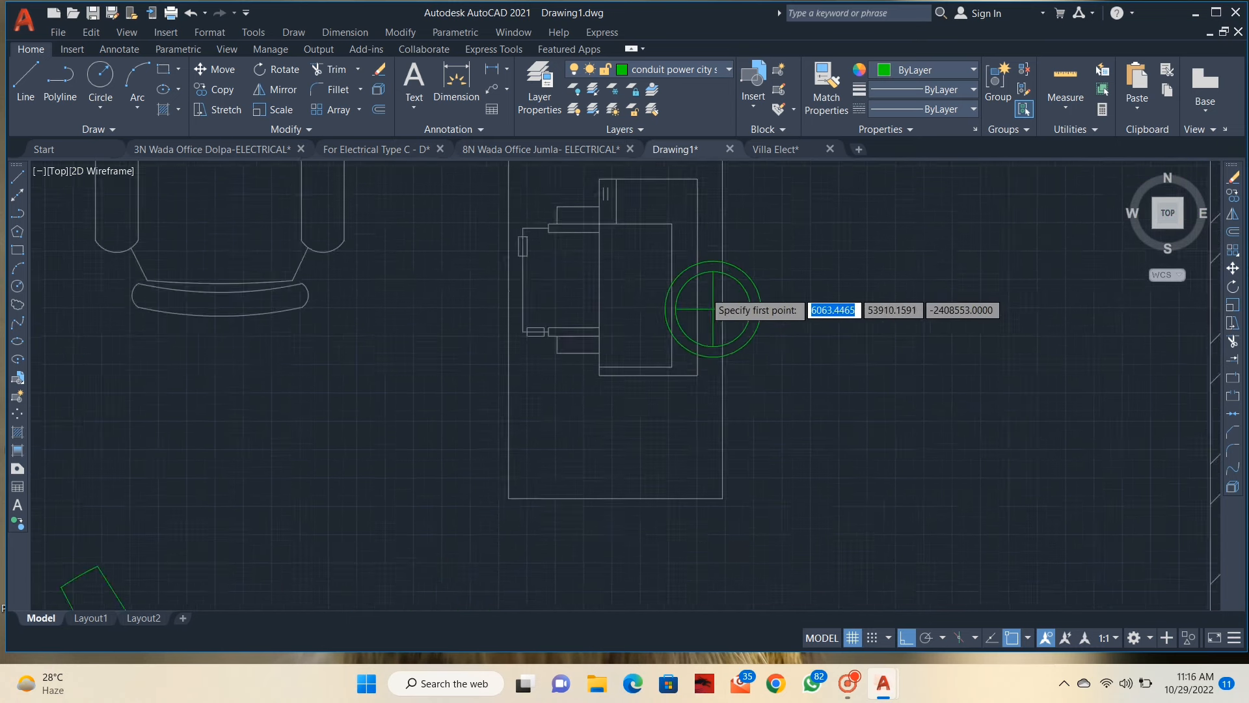
left_click(718, 319)
scroll(718, 319, "down", 11)
scroll(699, 376, "up", 5)
left_click(696, 375)
scroll(696, 374, "down", 3)
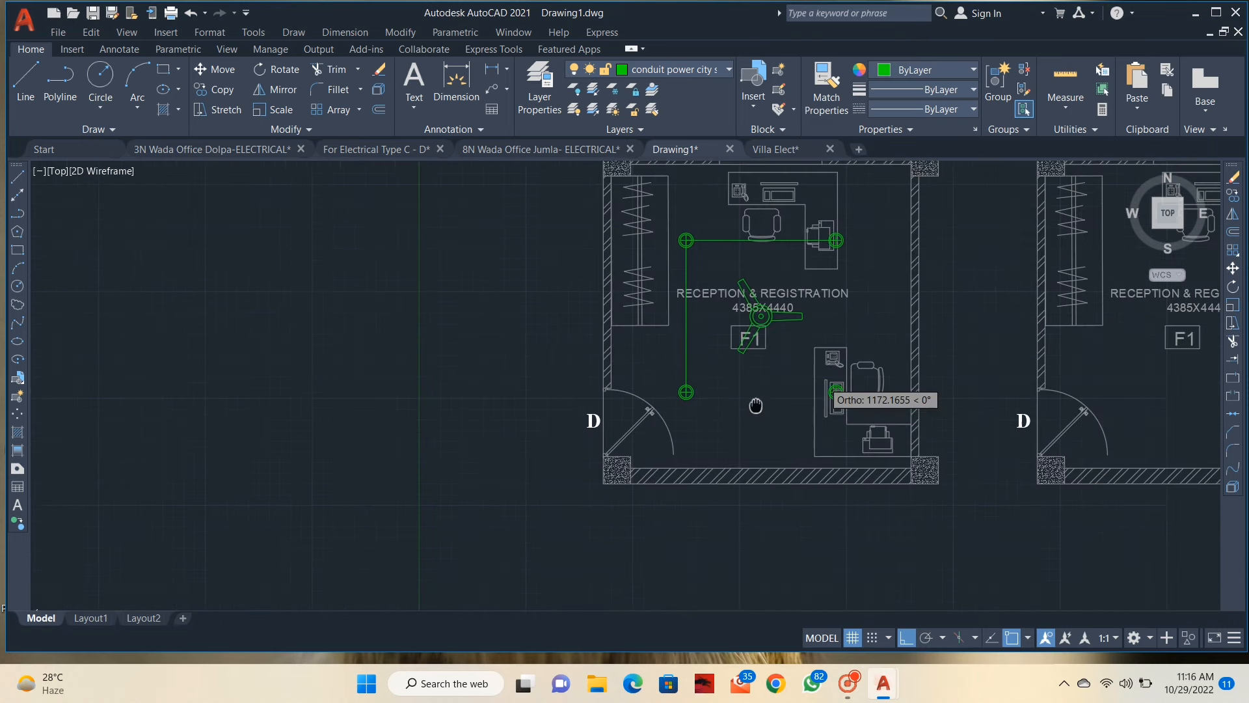
scroll(749, 391, "up", 5)
left_click(774, 367)
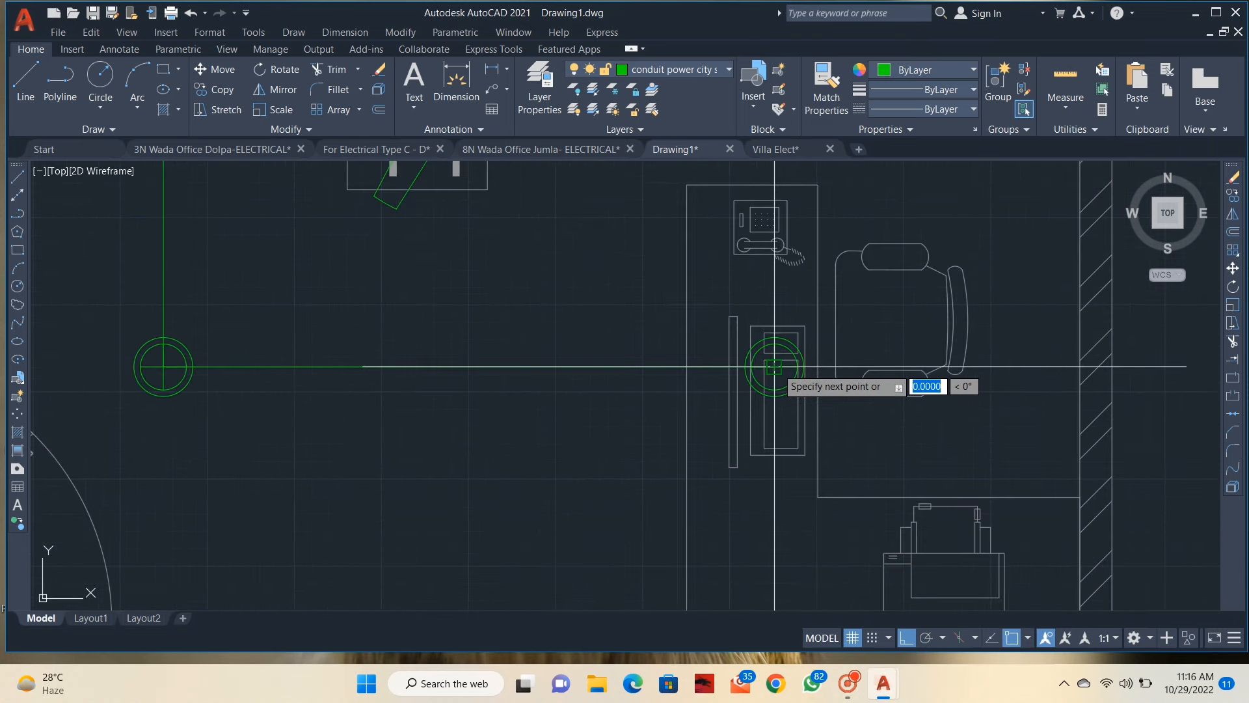
key("Escape")
Step: Draw a horizontal wiring line between the vertical wire of the down lights and the centre of the ceiling fan
scroll(742, 378, "down", 8)
middle_click_drag(740, 411, 750, 429)
scroll(624, 344, "up", 5)
scroll(608, 365, "down", 6)
scroll(618, 280, "up", 1)
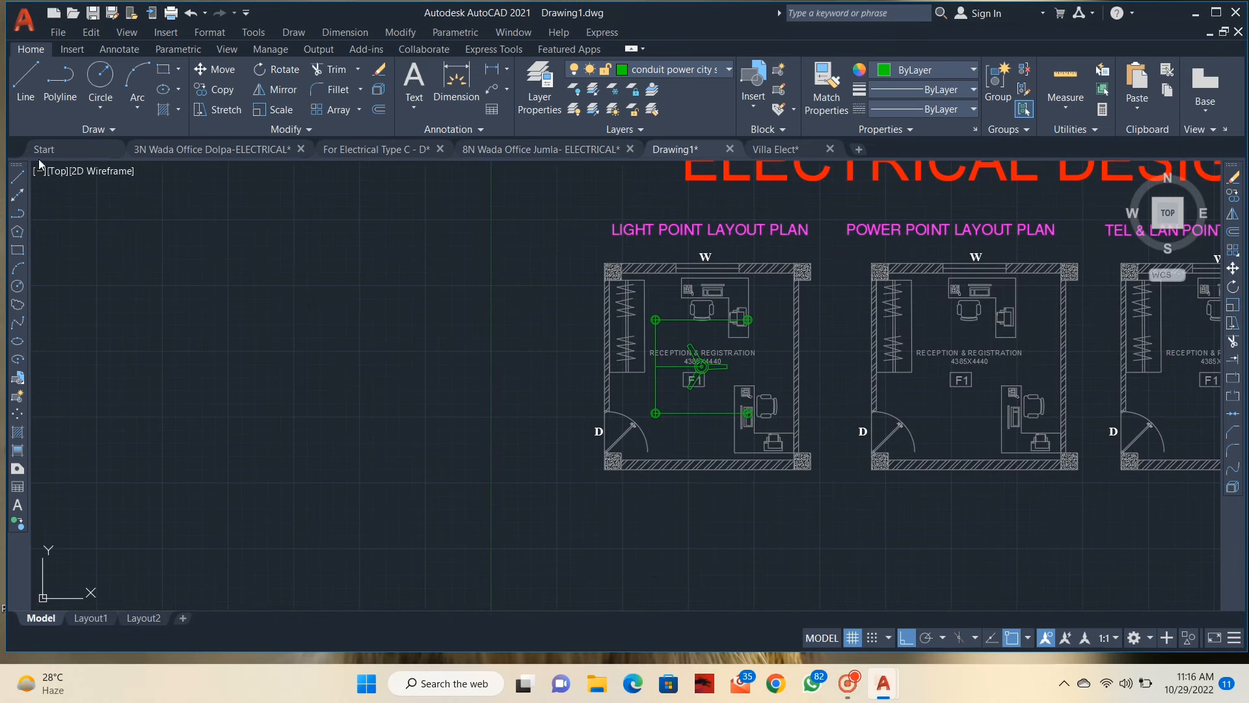
Step: Draw a horizontal wiring line between the vertical down-light wire and the room's left wall, just above the door
left_click(26, 81)
scroll(672, 421, "up", 6)
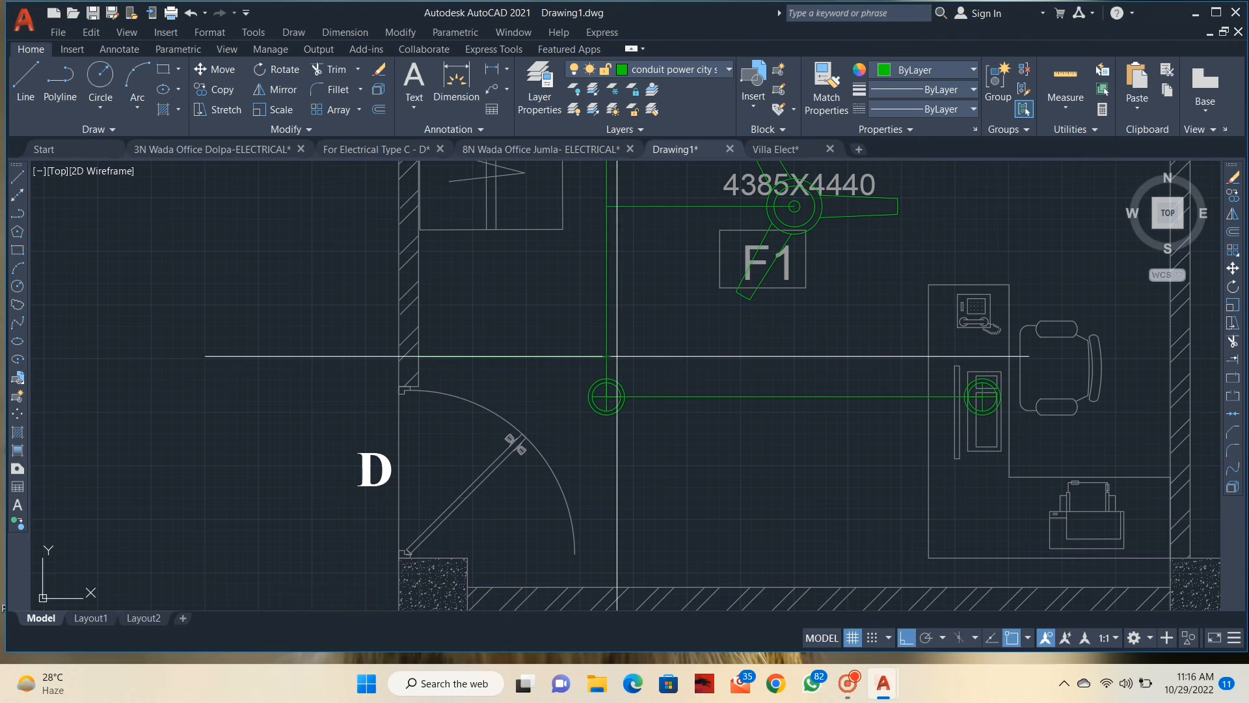
scroll(617, 356, "down", 7)
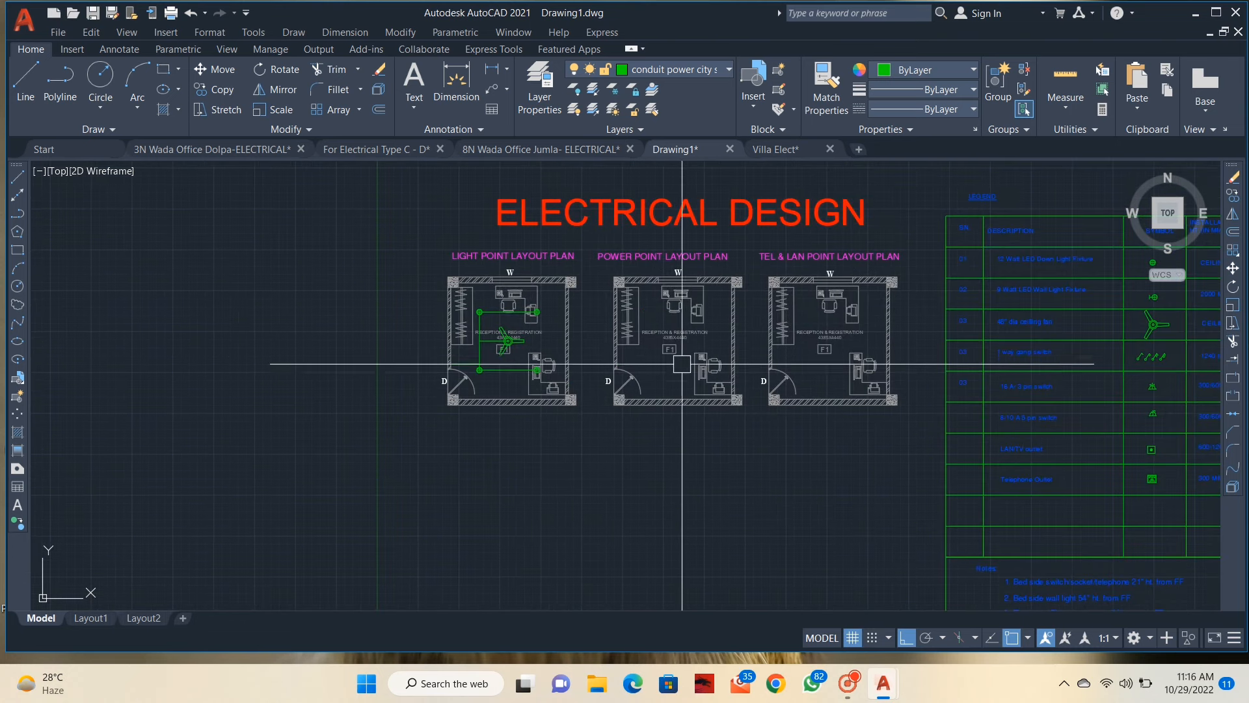
Step: Copy the three-stroke 1 way gang switch symbol from the legend to the wall end of the wiring line above the door
scroll(682, 364, "down", 2)
scroll(807, 376, "up", 6)
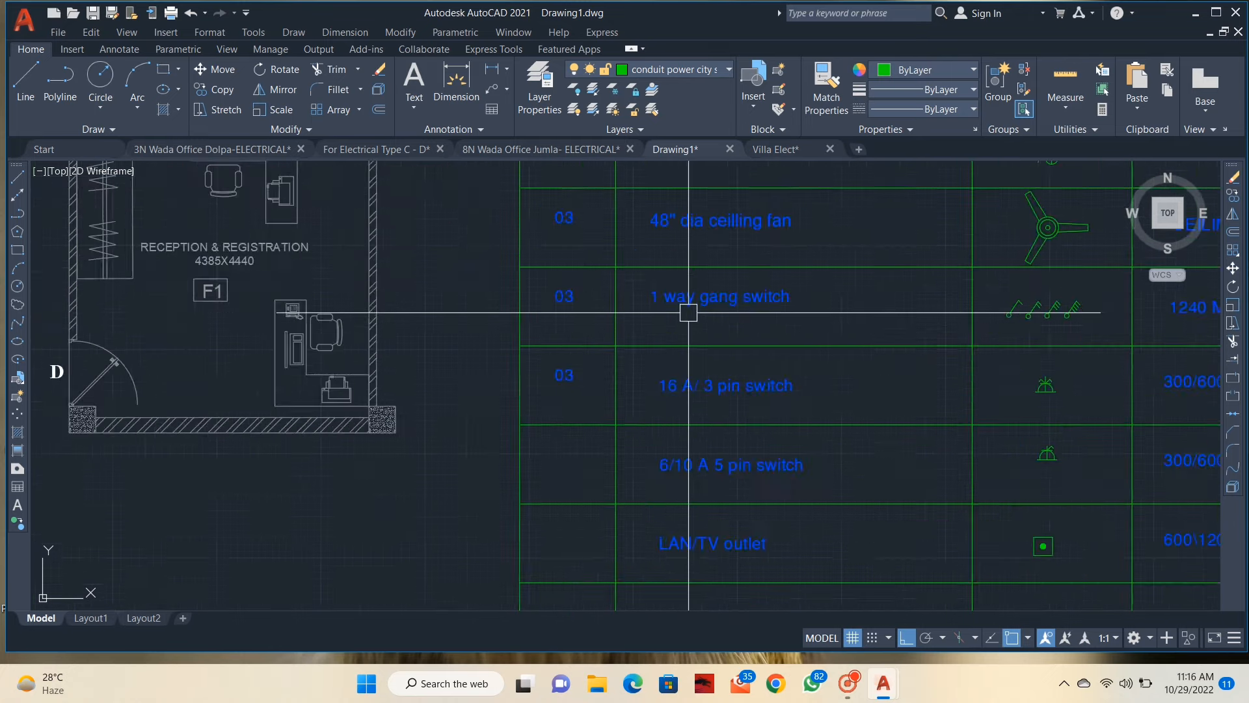
scroll(873, 346, "down", 3)
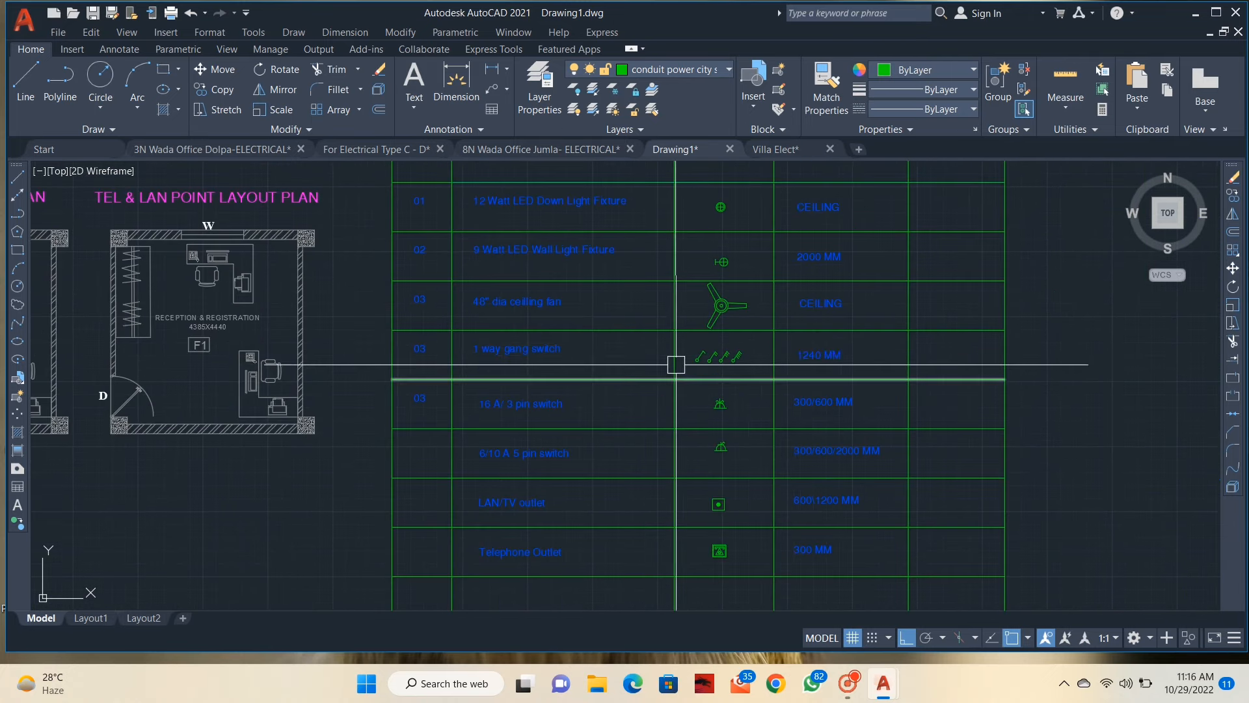
scroll(782, 367, "up", 8)
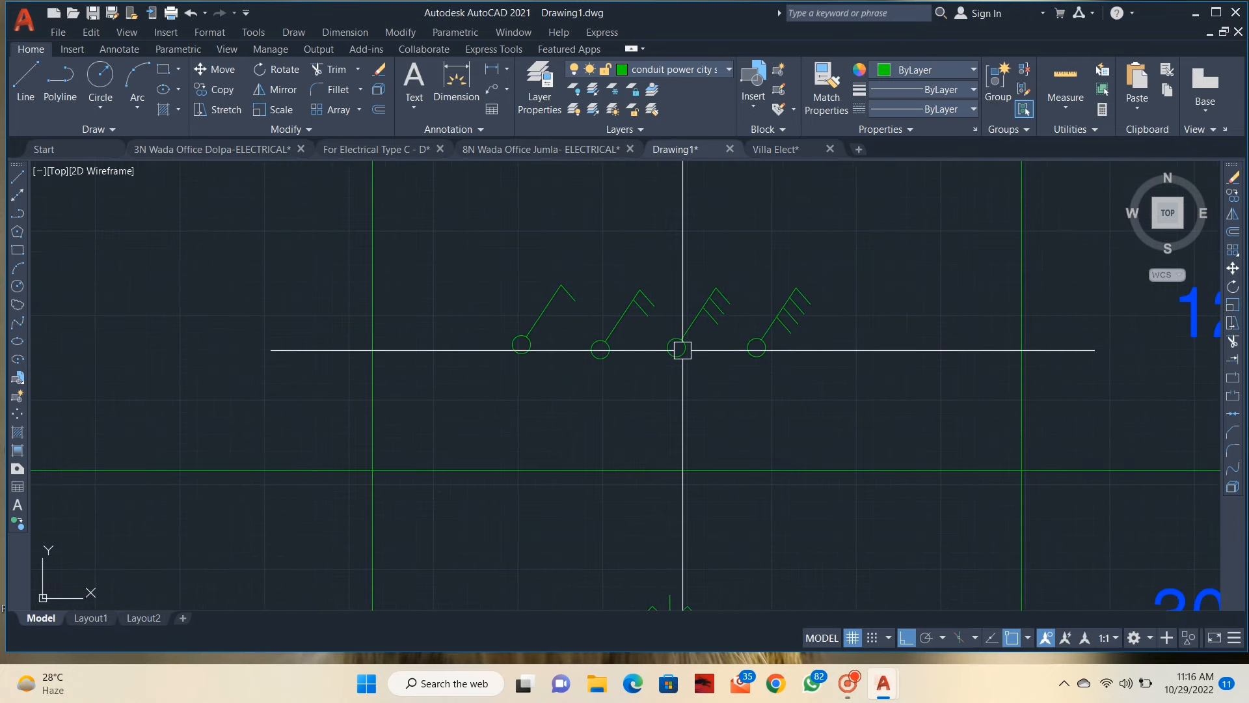
left_click(677, 347)
right_click(681, 347)
left_click(762, 404)
scroll(722, 355, "up", 4)
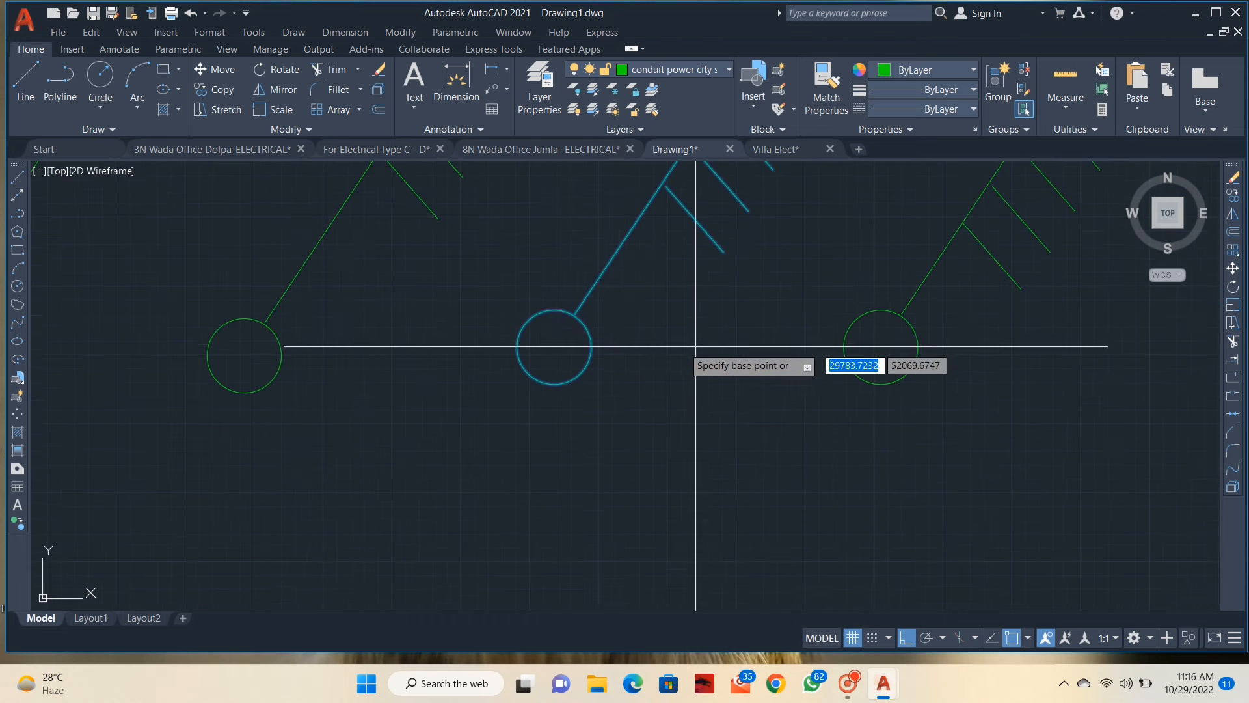
scroll(553, 345, "down", 12)
middle_click_drag(531, 427, 591, 429)
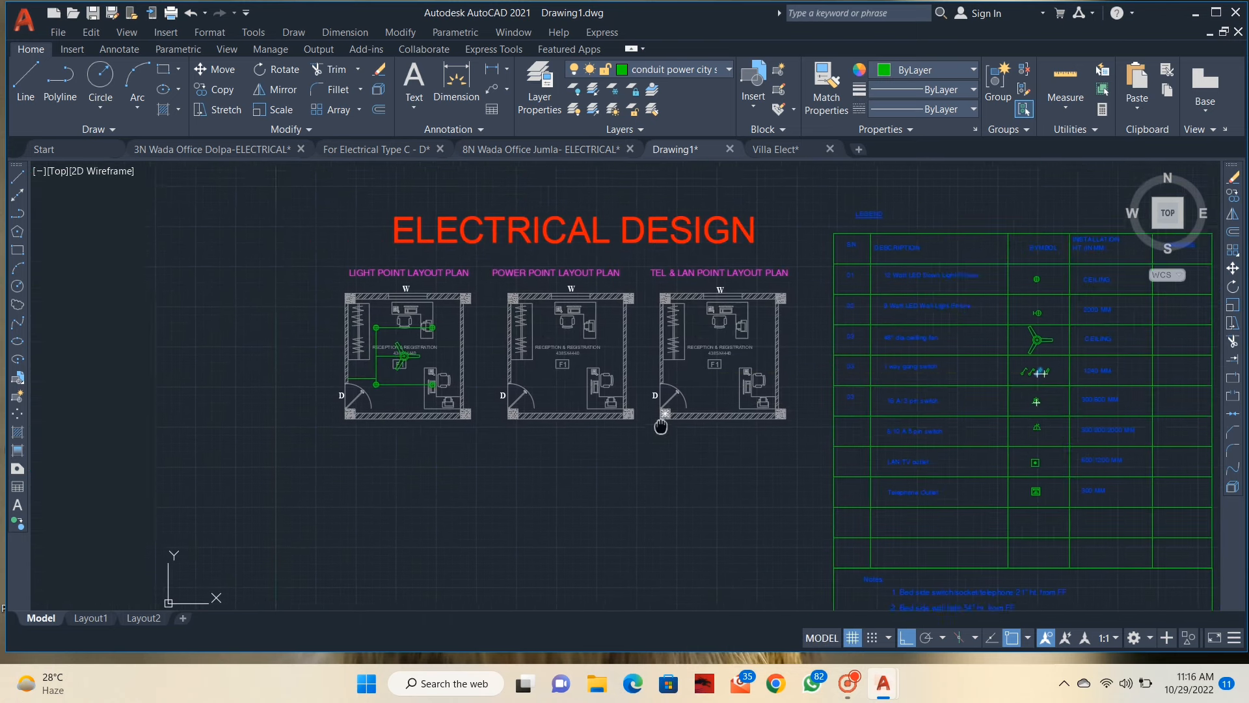
scroll(426, 367, "up", 5)
scroll(393, 370, "up", 2)
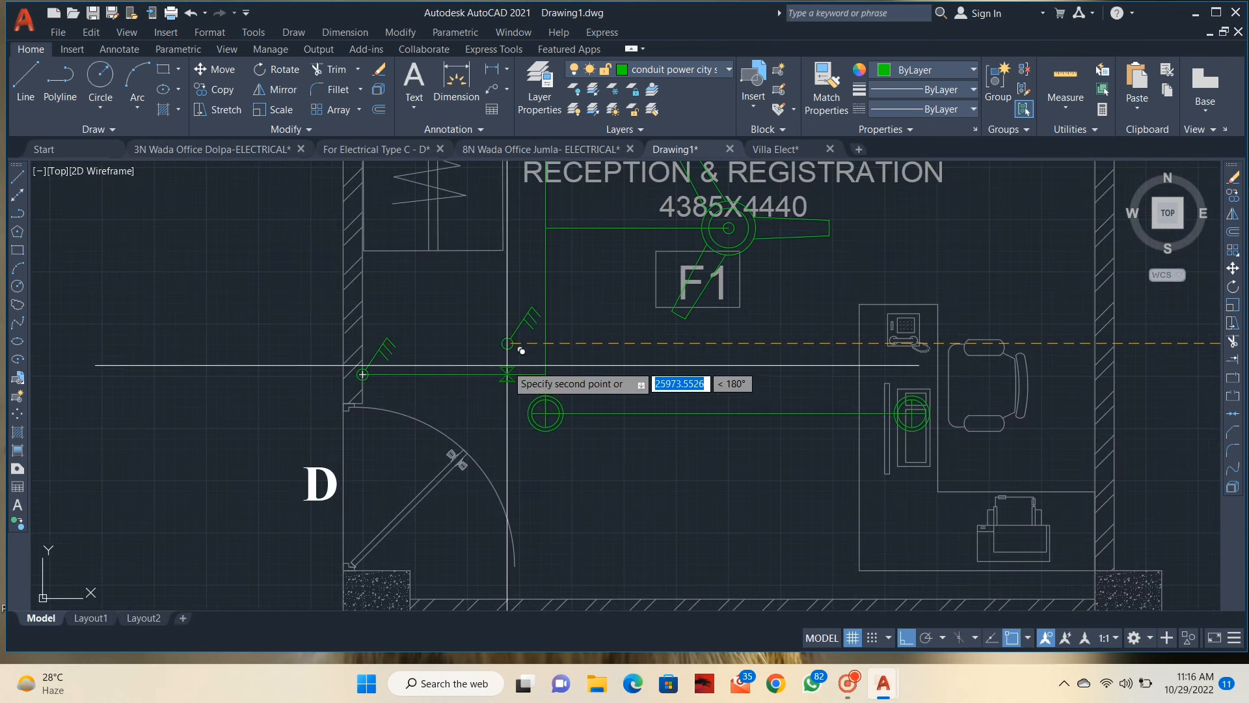
scroll(493, 356, "down", 5)
middle_click_drag(530, 382, 423, 406)
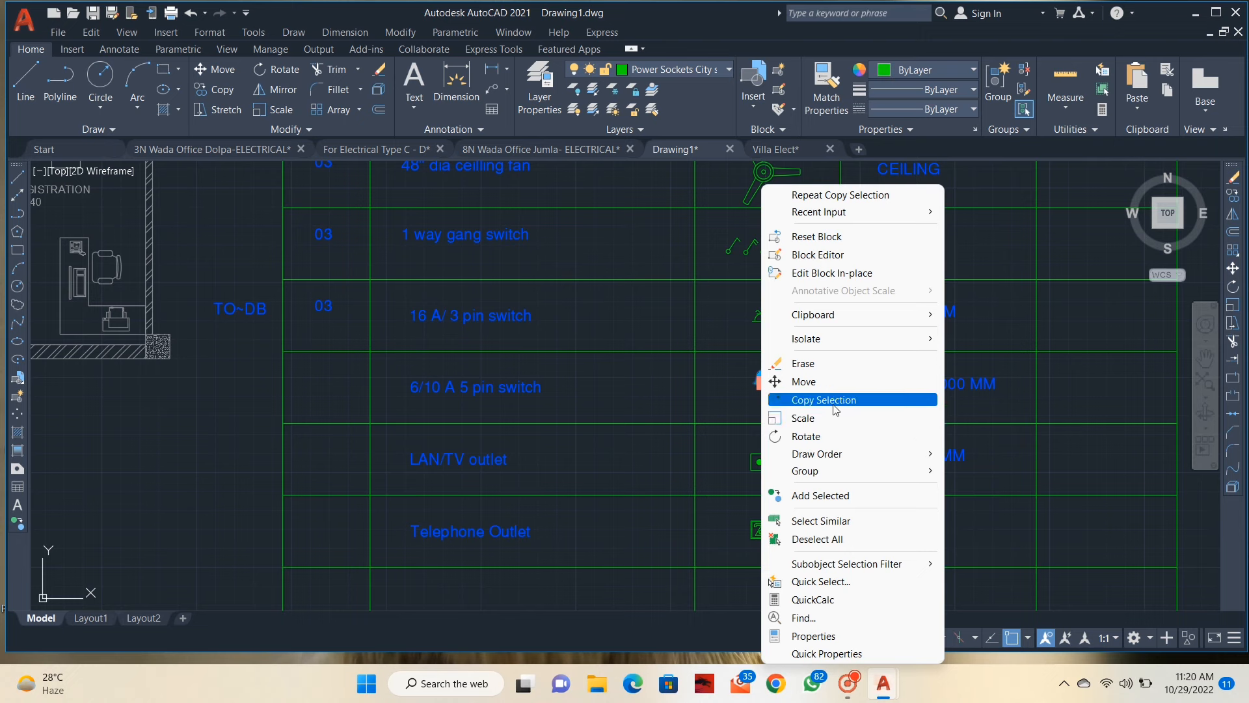
Step: Copy the 6/10 A 5 pin switch symbol by its base midpoint from the legend to the lower wall below the printer in the power point layout plan
left_click(834, 404)
scroll(782, 399, "up", 6)
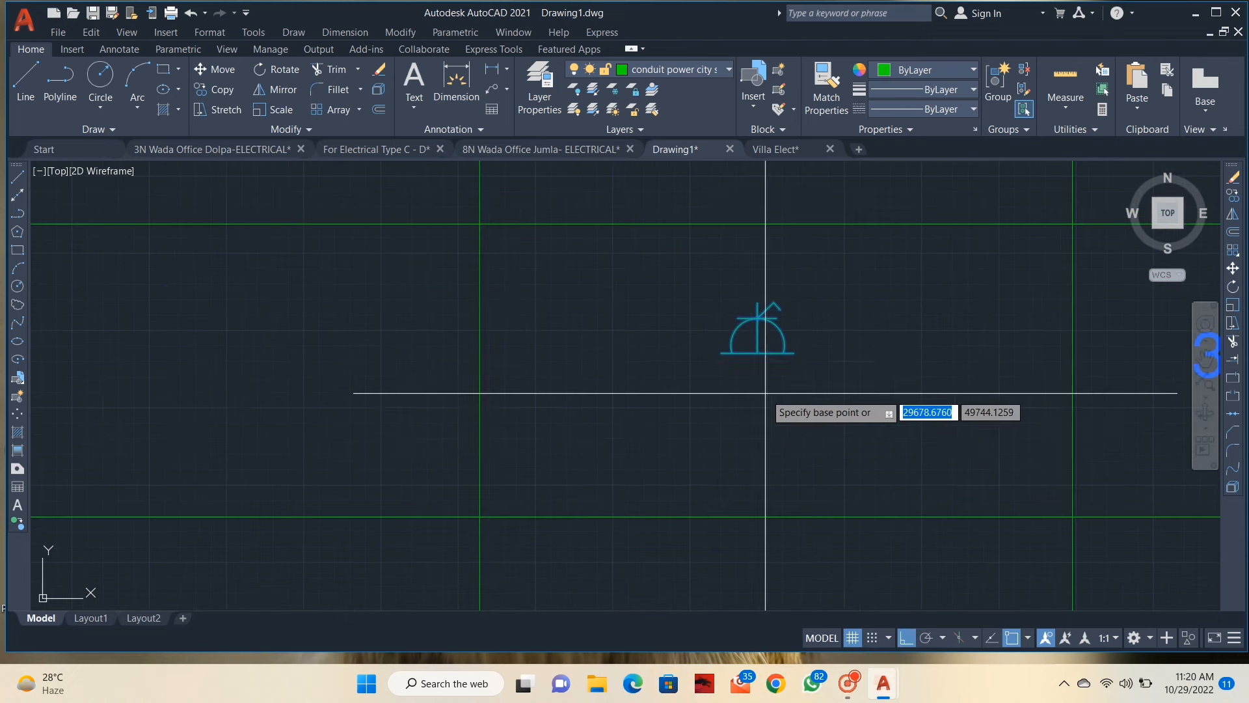
left_click(756, 352)
scroll(642, 393, "down", 12)
scroll(748, 410, "up", 10)
middle_click_drag(558, 410, 494, 430)
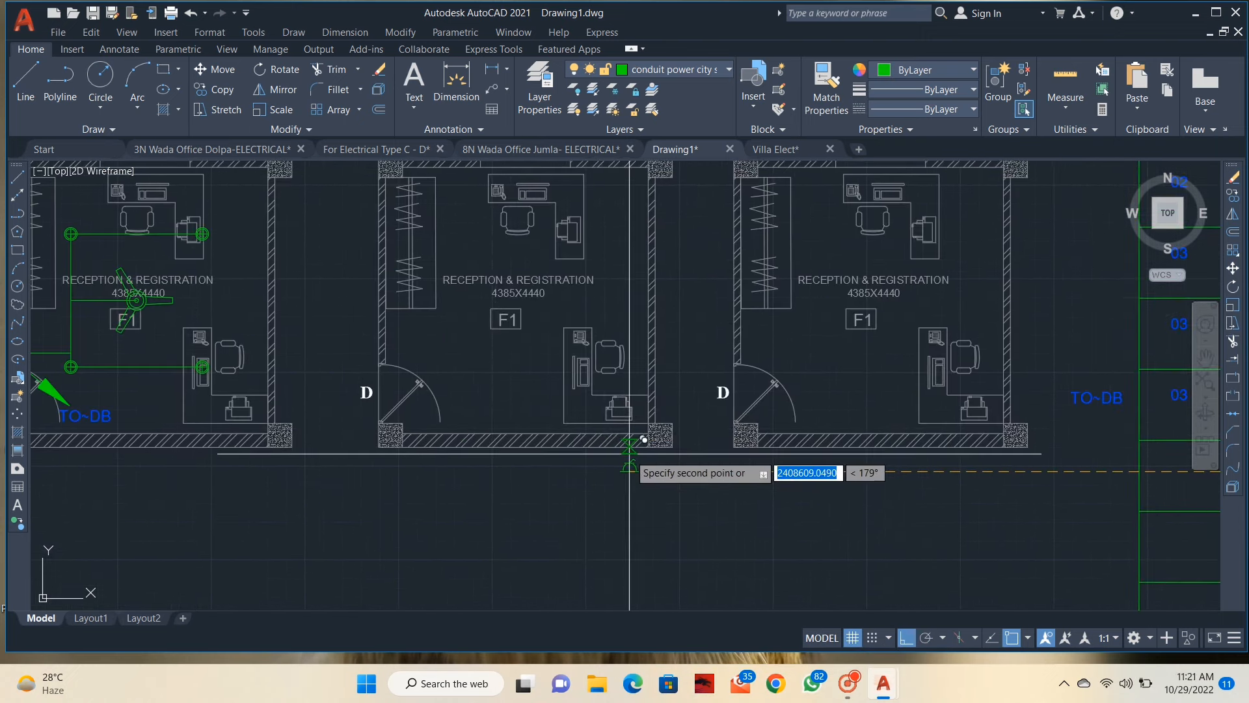
scroll(605, 416, "up", 6)
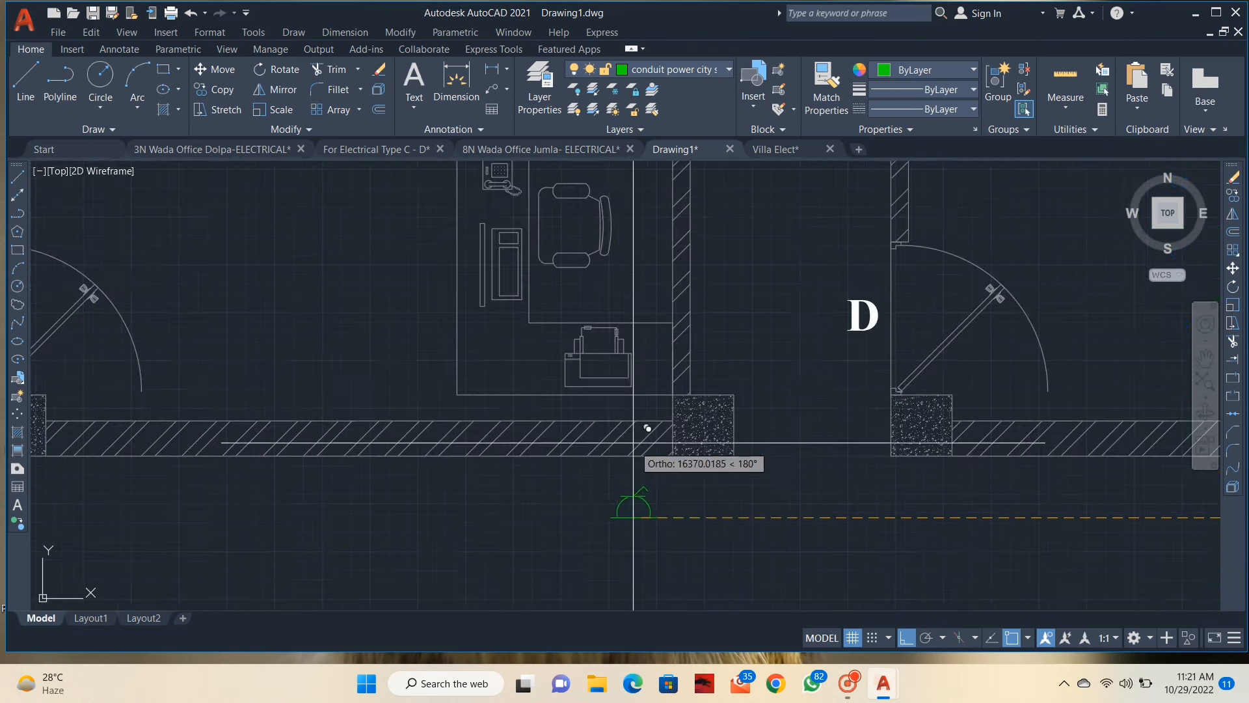
left_click(598, 412)
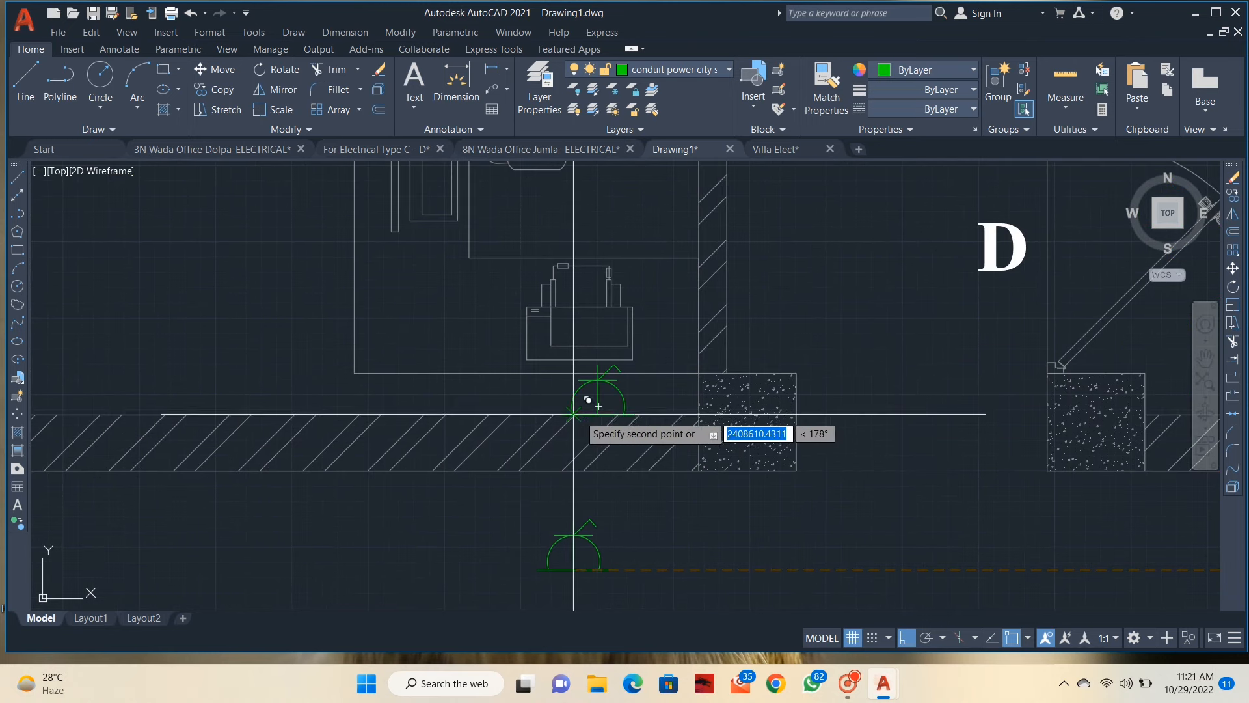
key("Escape")
Step: Copy the placed 5 pin switch symbol twice to the left along the lower wall, evenly spaced
right_click(605, 406)
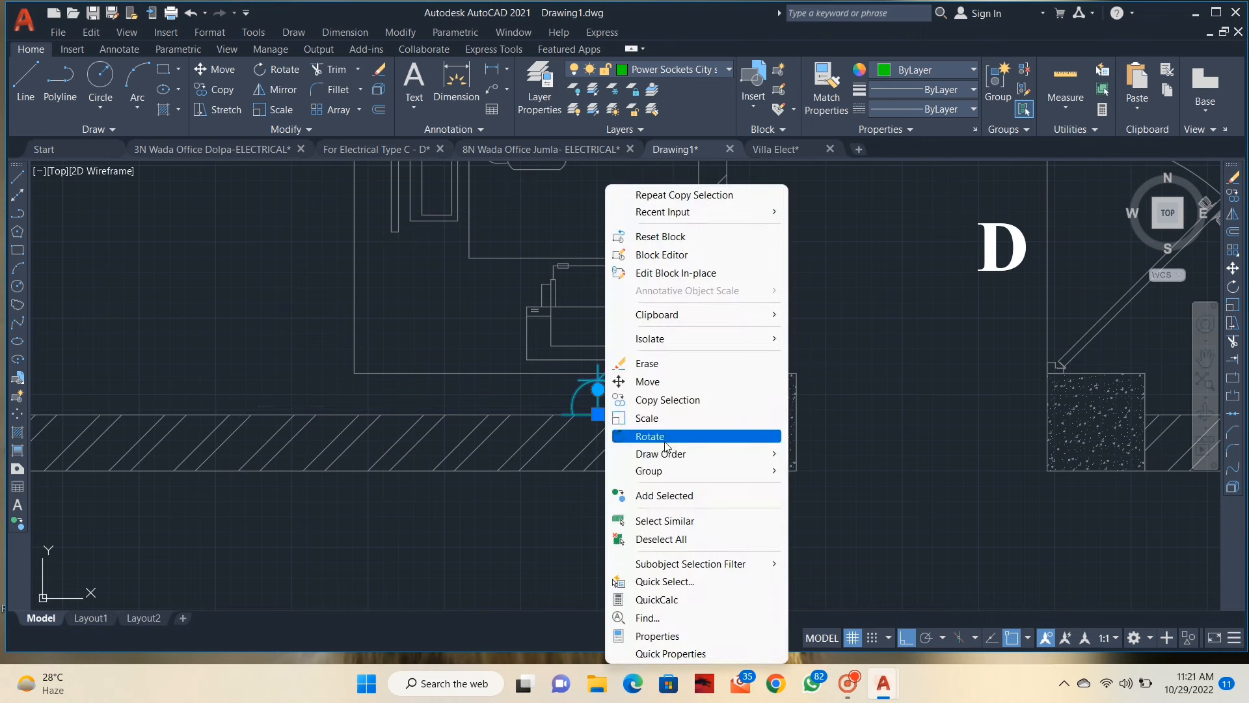
left_click(667, 399)
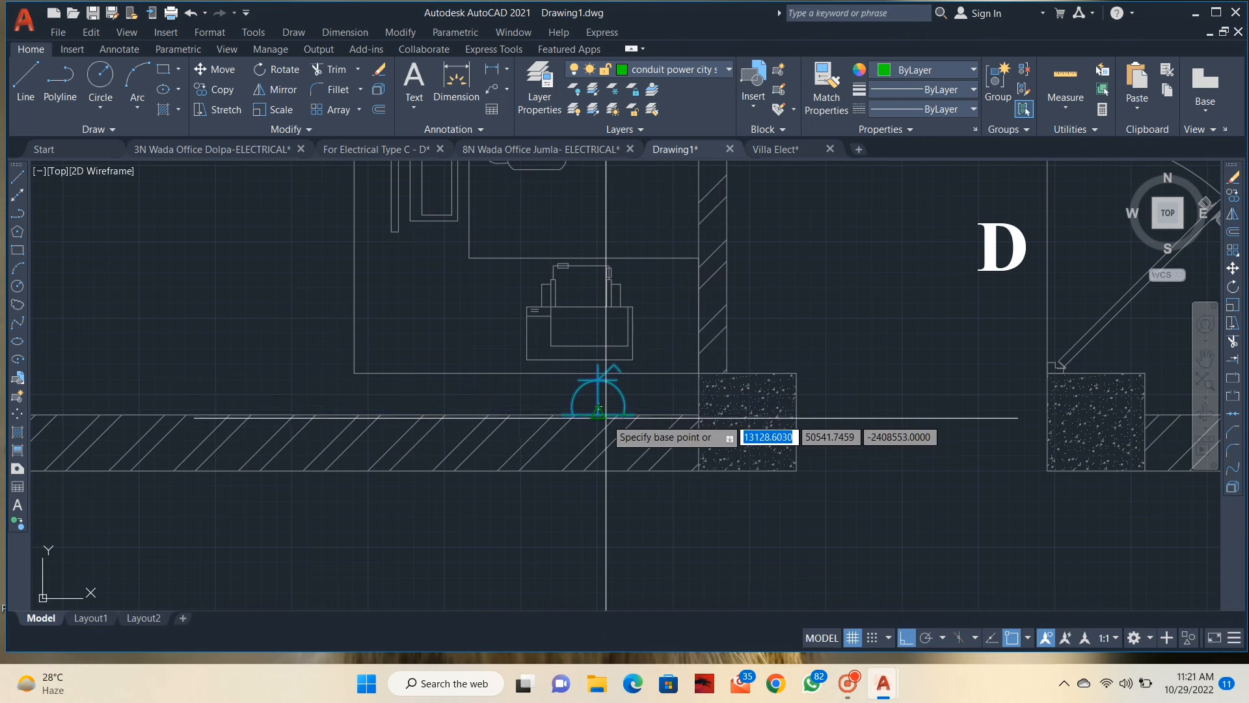
left_click(598, 412)
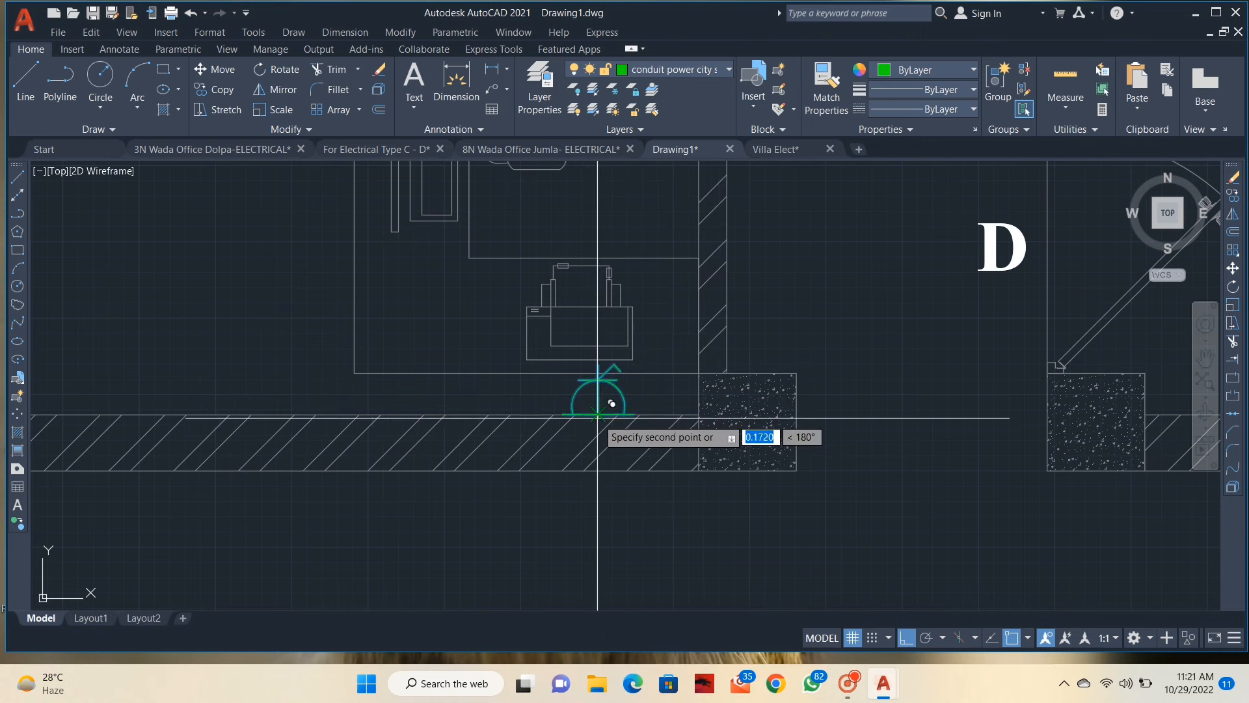
left_click(512, 422)
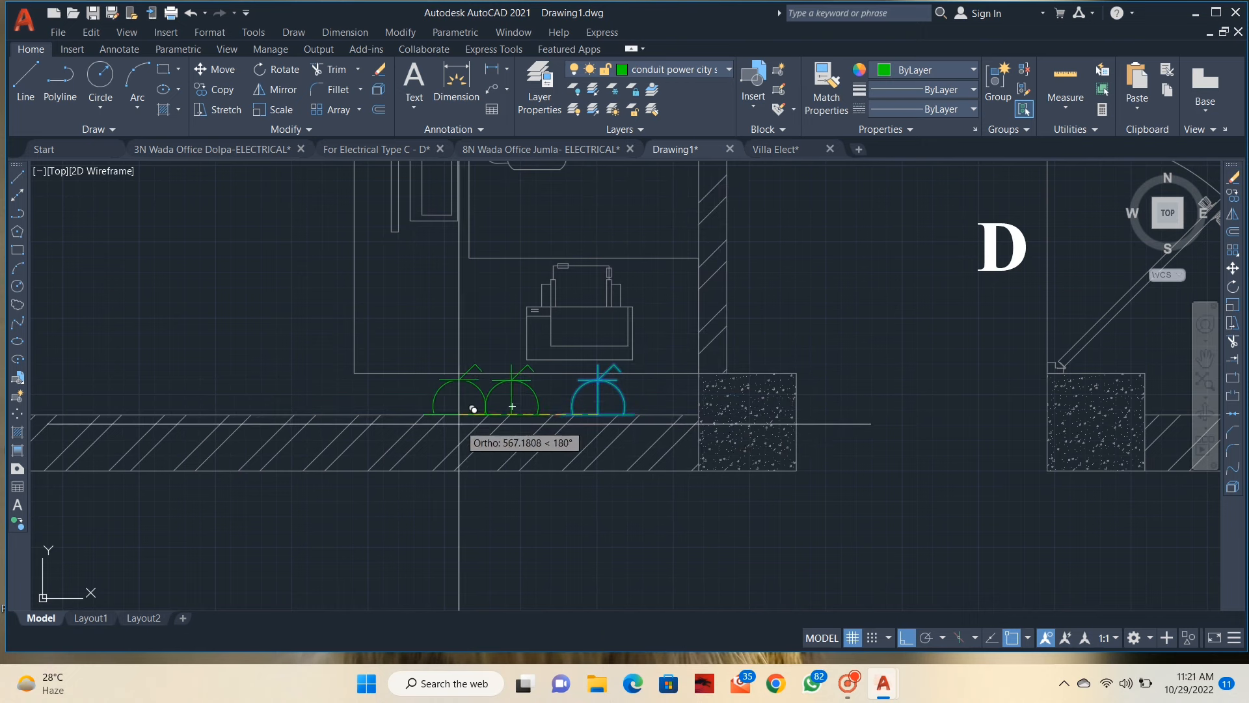
left_click(426, 414)
key("Escape")
scroll(564, 408, "down", 4)
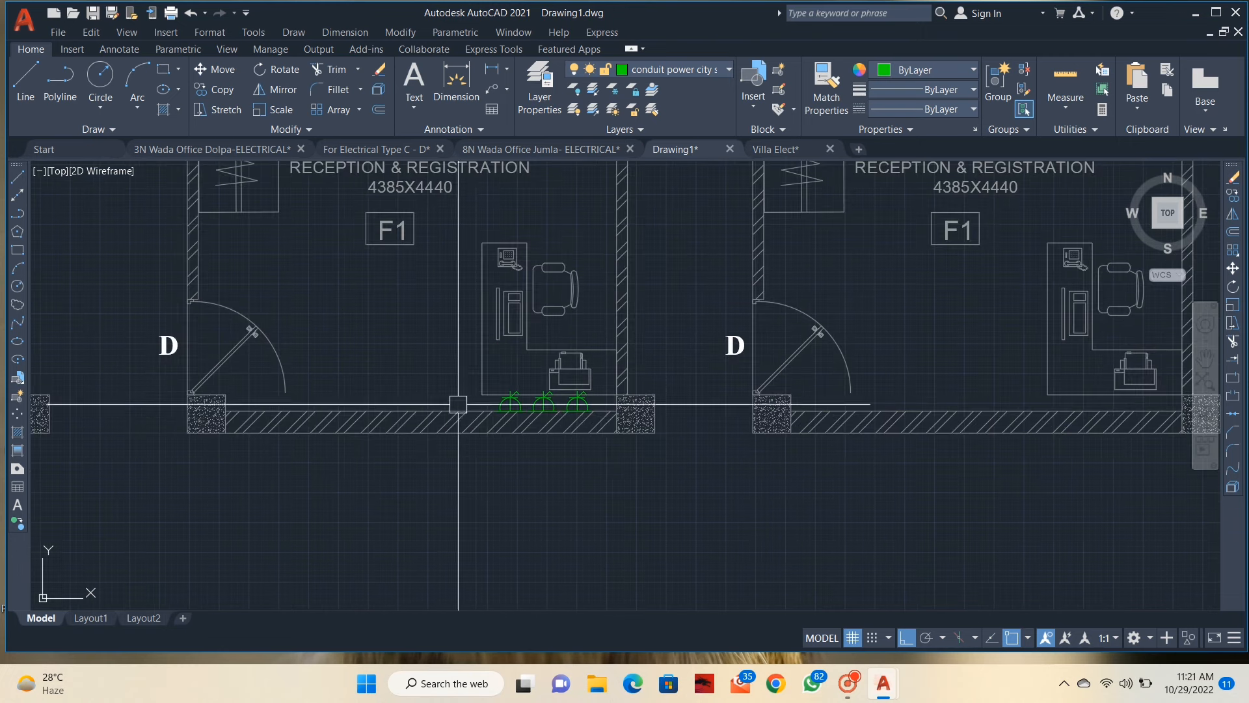
Step: Draw a wiring line up from the leftmost 5 pin switch symbol and then right, past the rightmost symbol
scroll(390, 302, "down", 3)
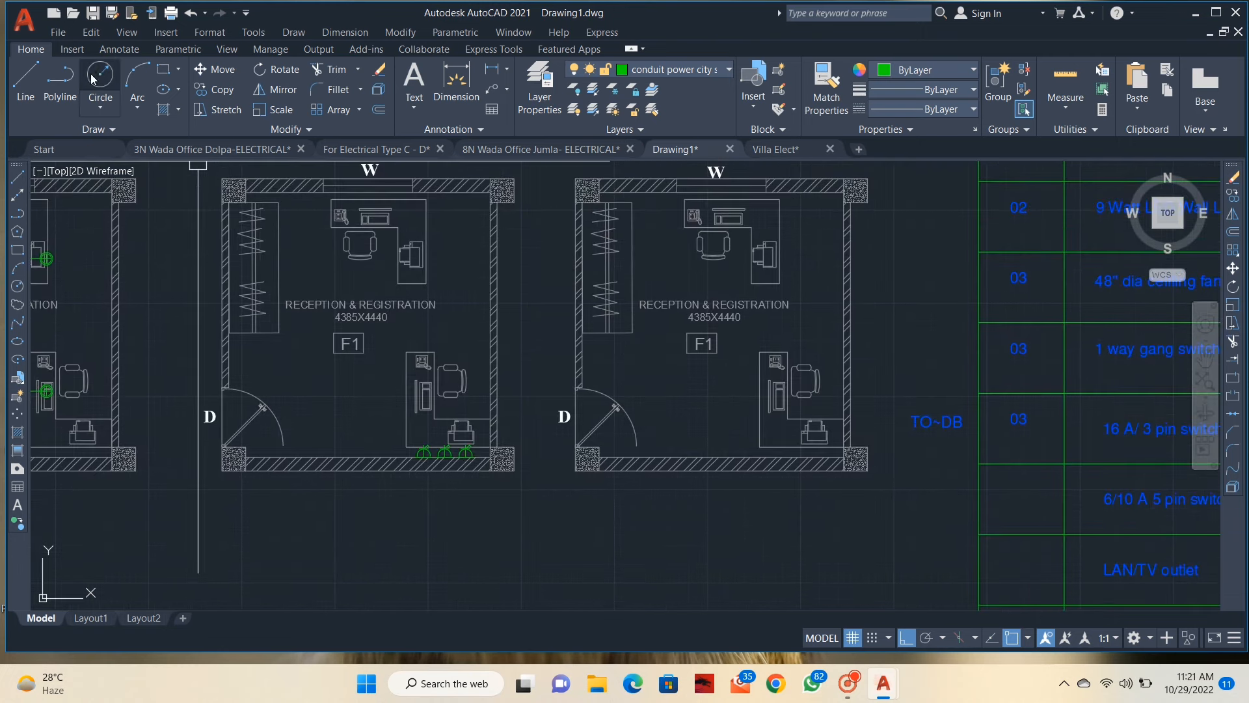
scroll(436, 478, "up", 2)
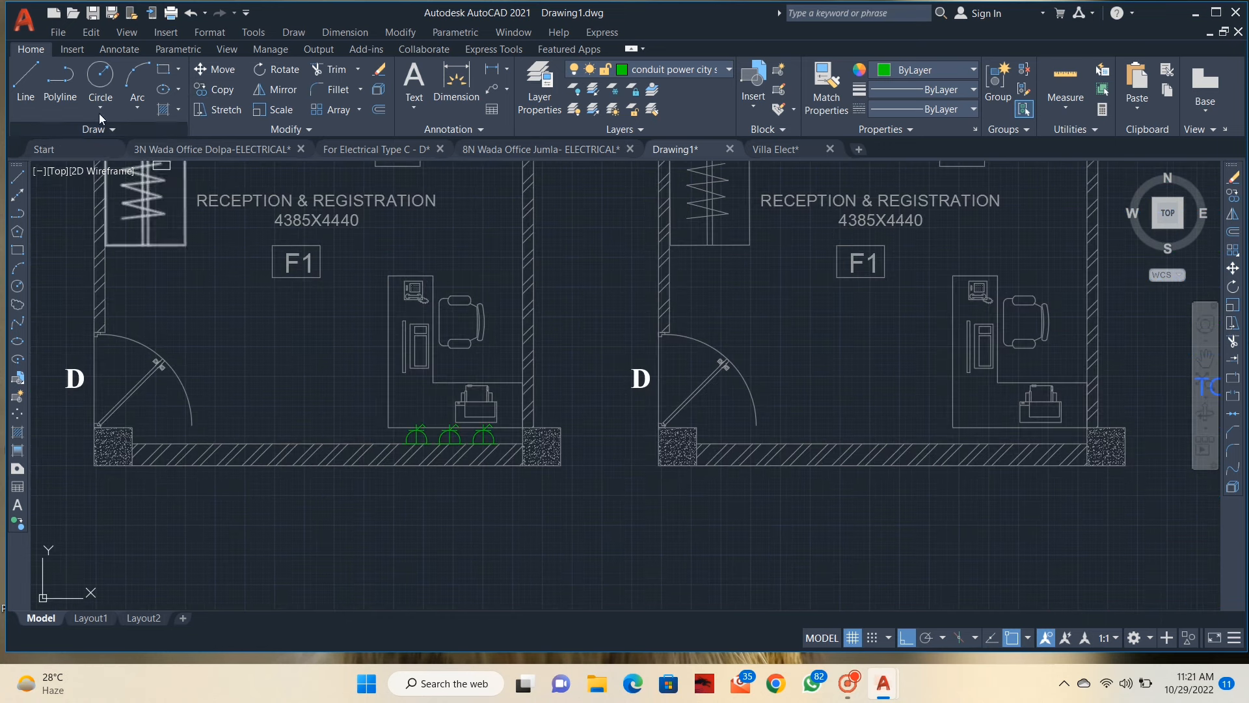
key("Escape")
left_click(33, 89)
scroll(454, 466, "up", 2)
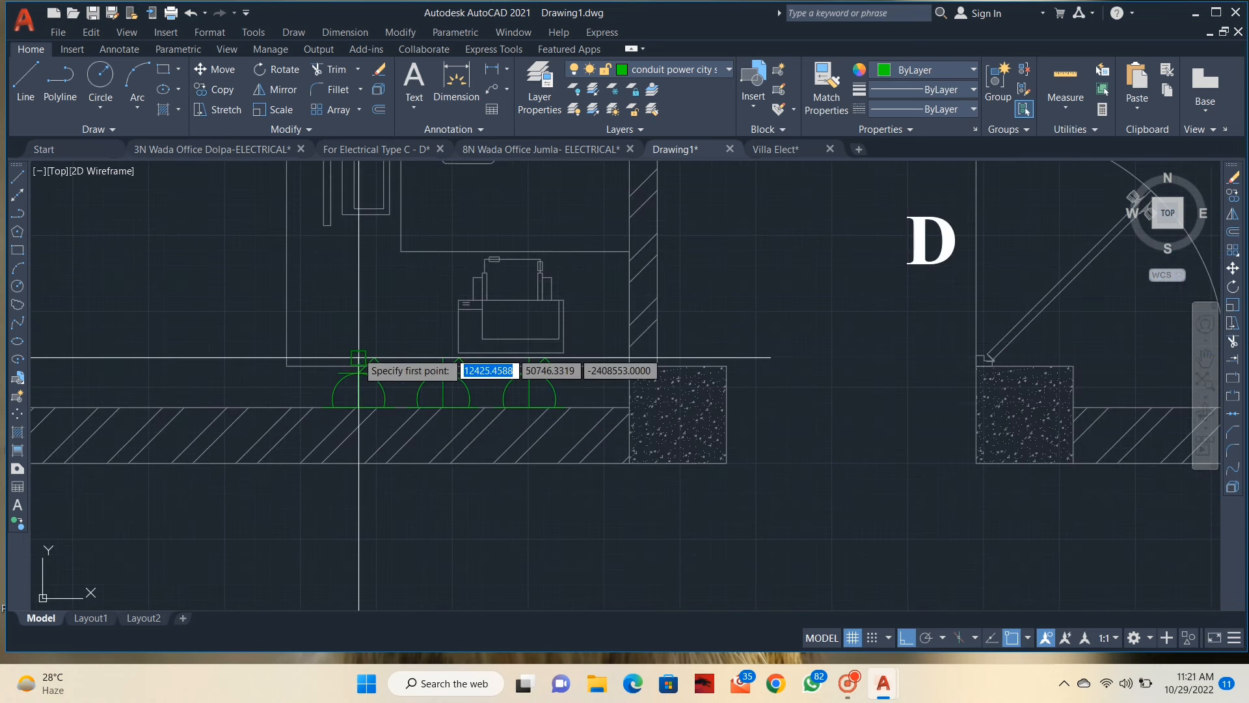
left_click(359, 306)
scroll(510, 329, "up", 4)
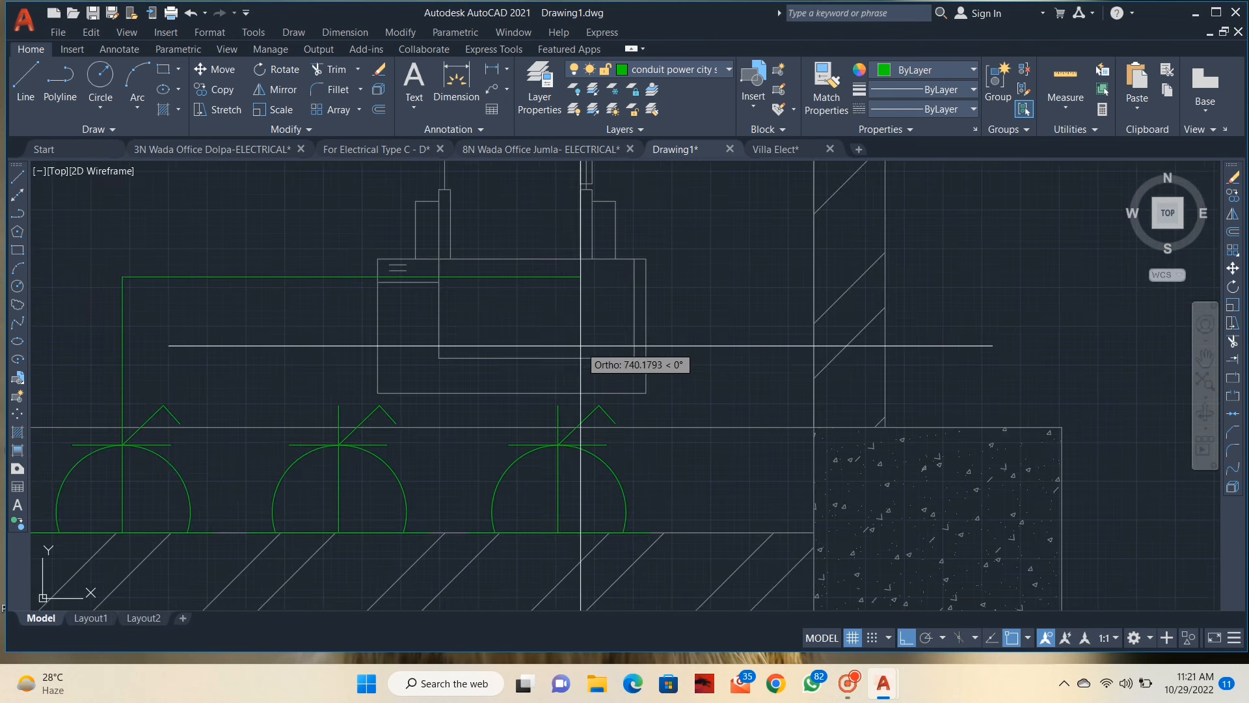
left_click(611, 292)
key("space")
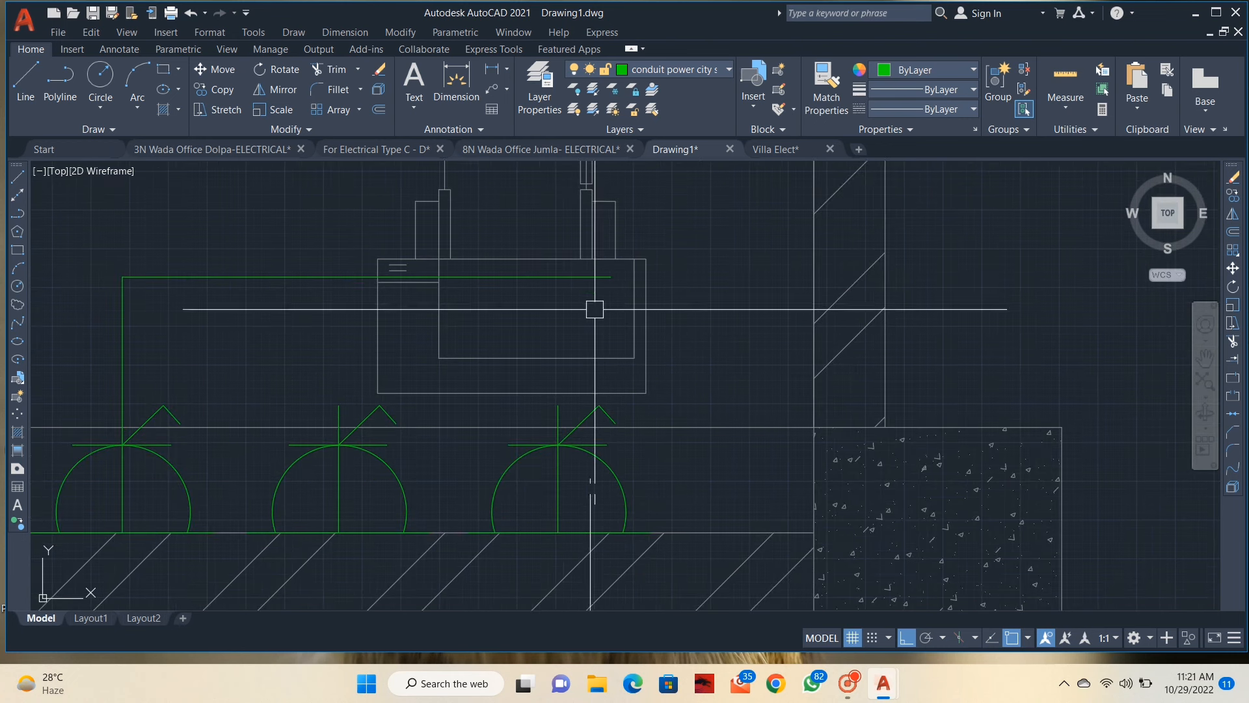
Step: Draw a vertical wire from the rightmost 5 pin switch symbol up to the horizontal wire, and shorten the horizontal wire to end there
key("space")
left_click(558, 445)
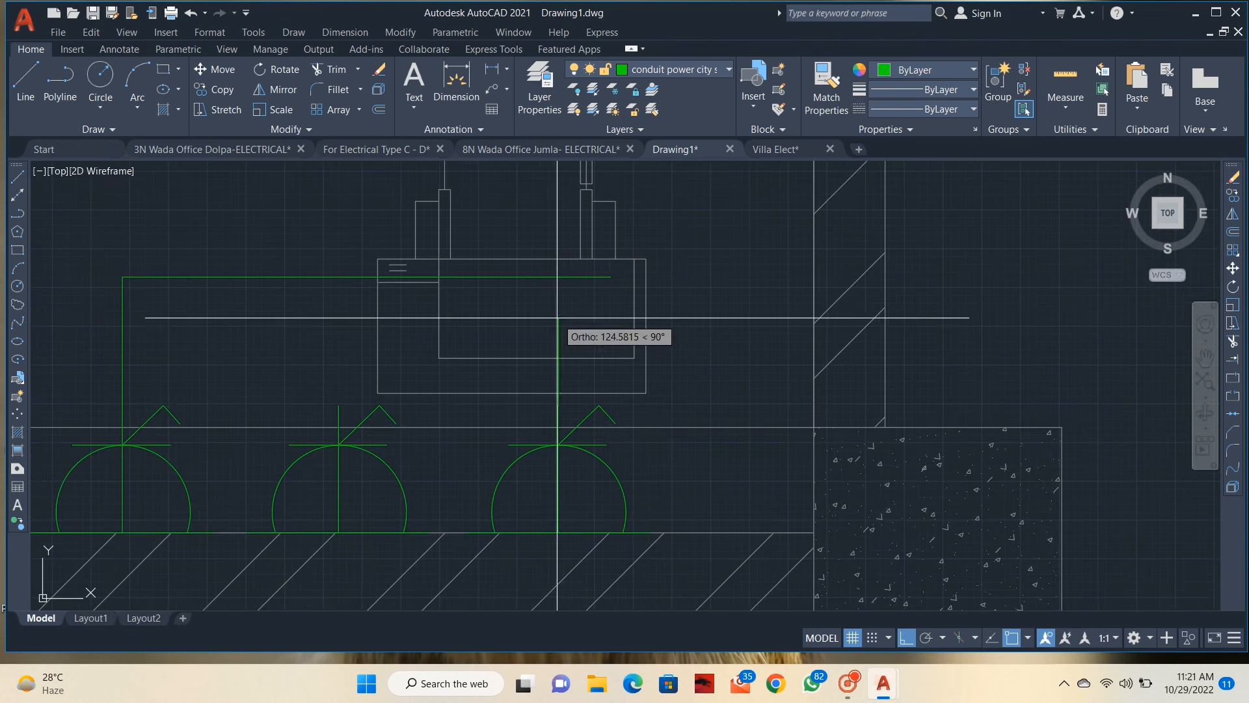
left_click(558, 278)
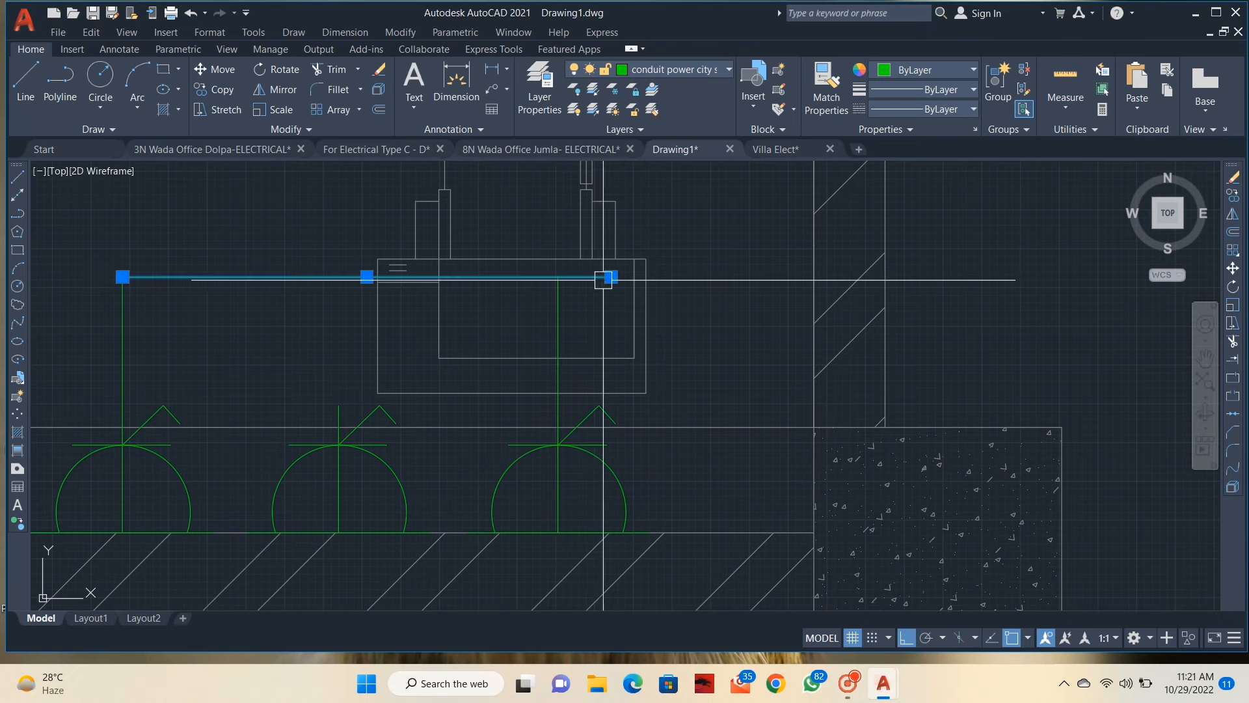
left_click(558, 278)
key("Escape")
Step: Draw a vertical wiring line between the middle 5 pin switch symbol and the horizontal wire above it
type("l")
key("Return")
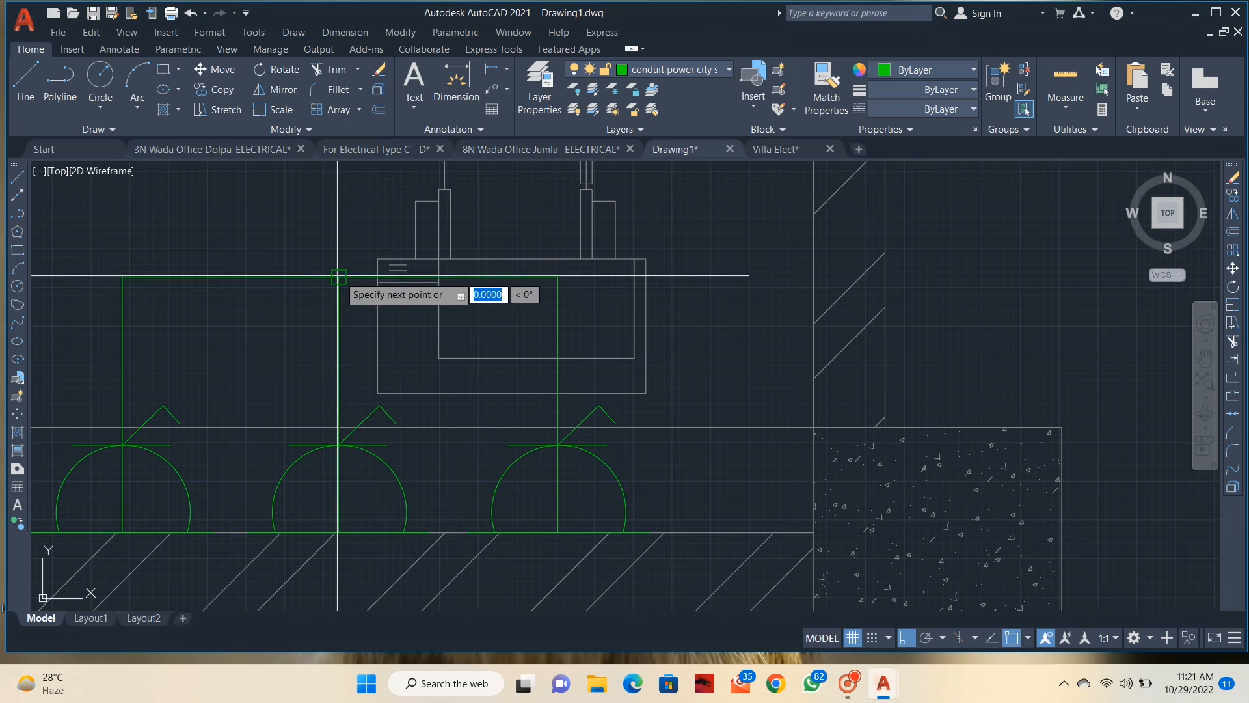
scroll(375, 299, "down", 8)
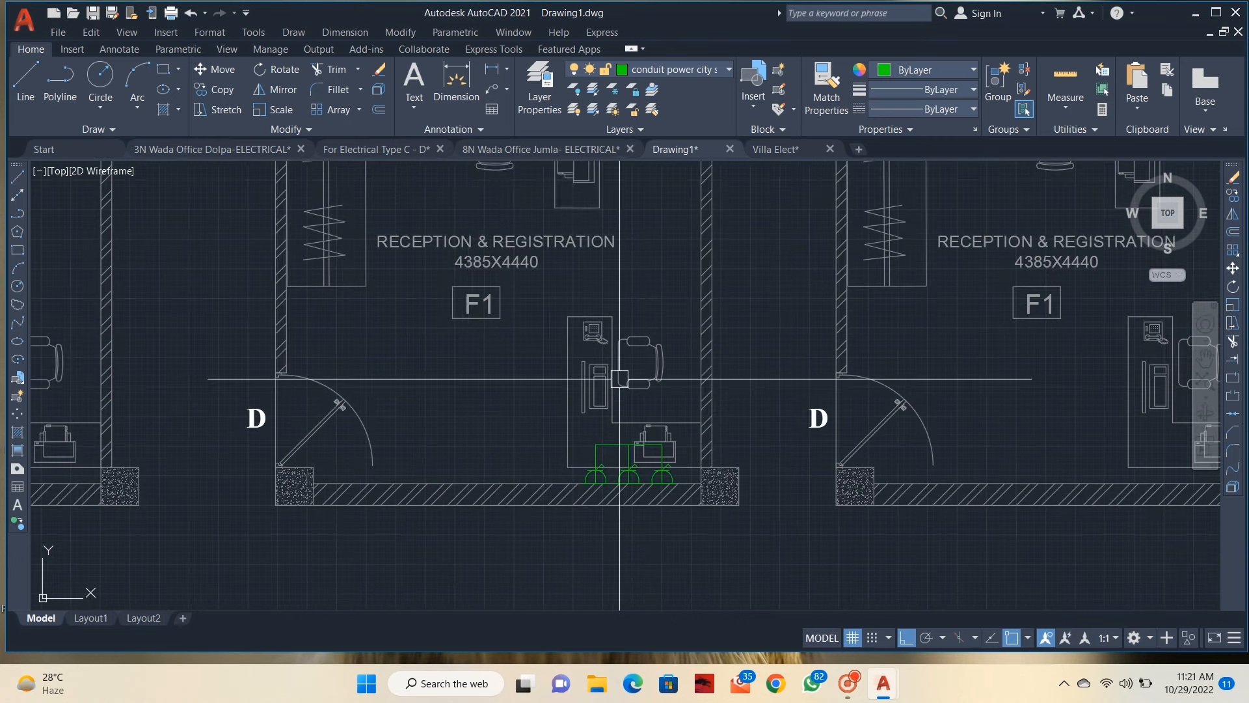
left_click(489, 90)
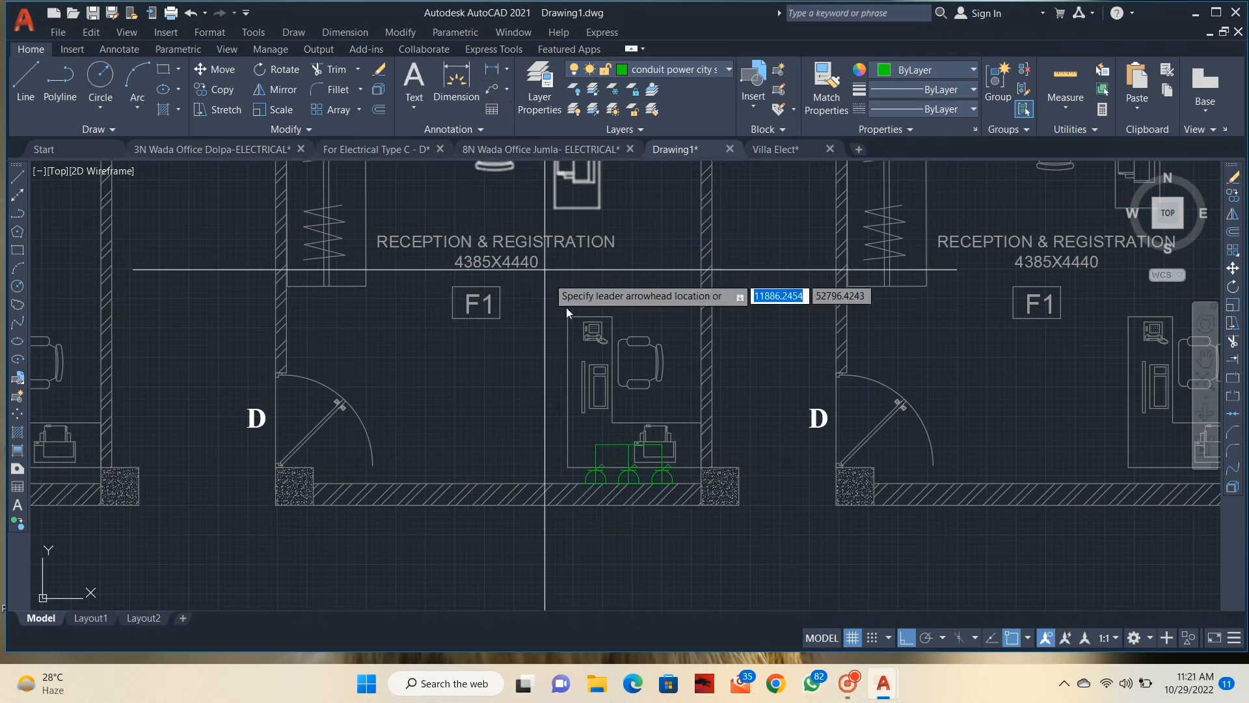
scroll(548, 467, "up", 4)
left_click(439, 346)
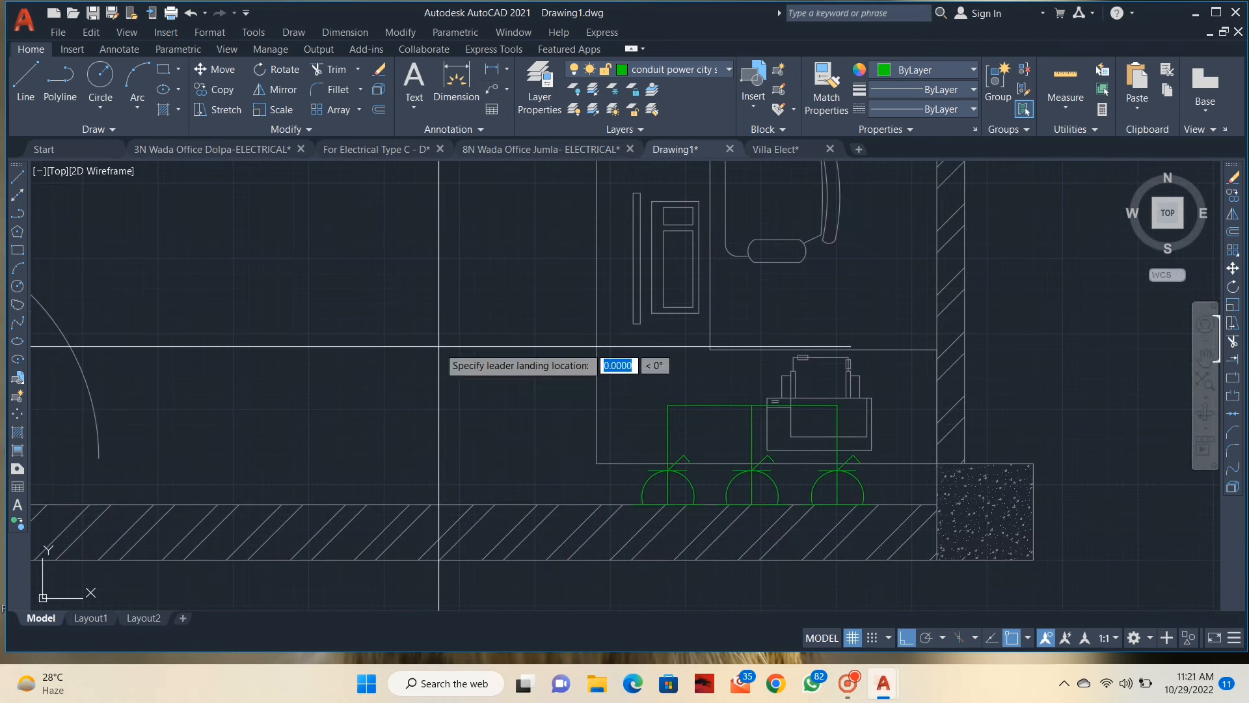
left_click(668, 410)
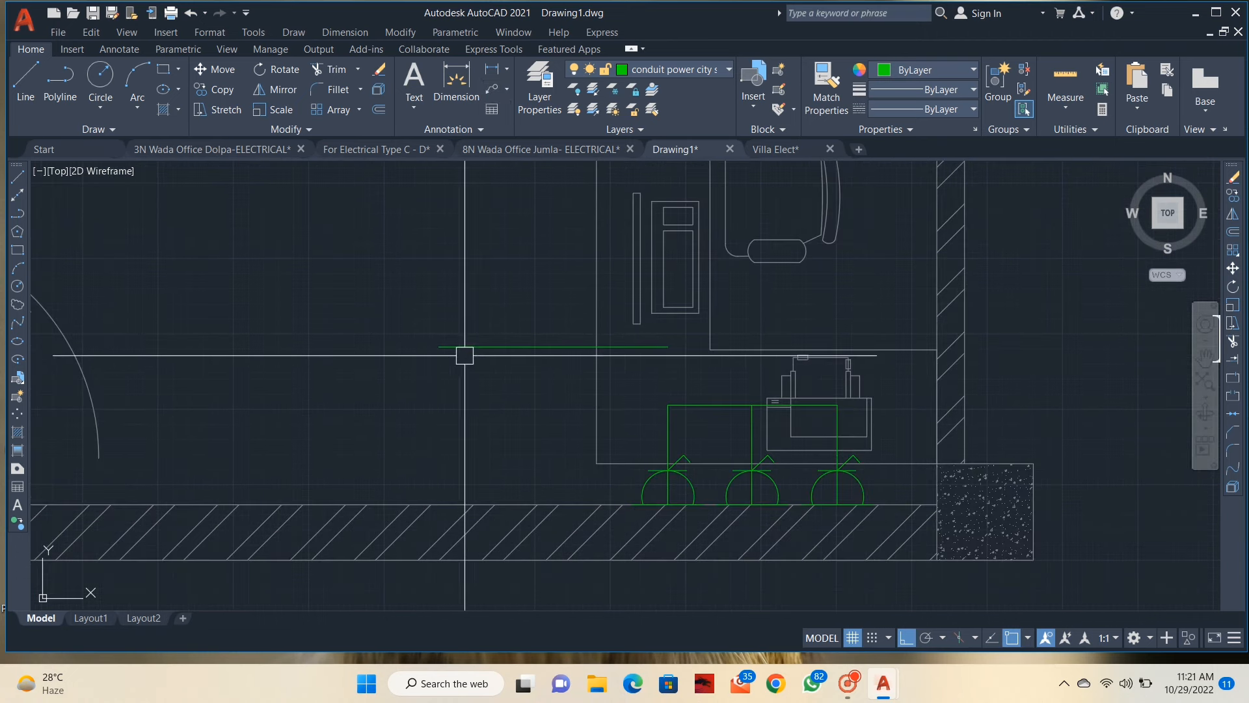
key("Delete")
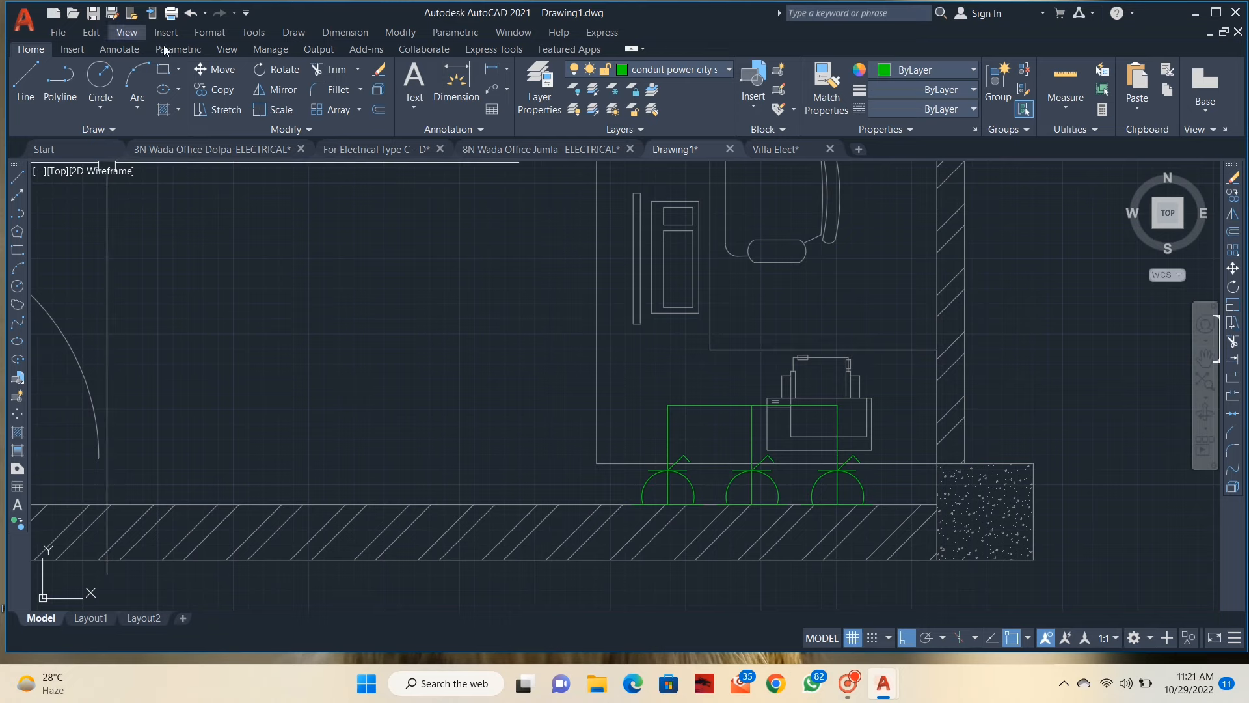
Step: Draw a leader arrow pointing left into the room from the wiring corner above the leftmost lower 5 pin switch symbol
left_click(492, 89)
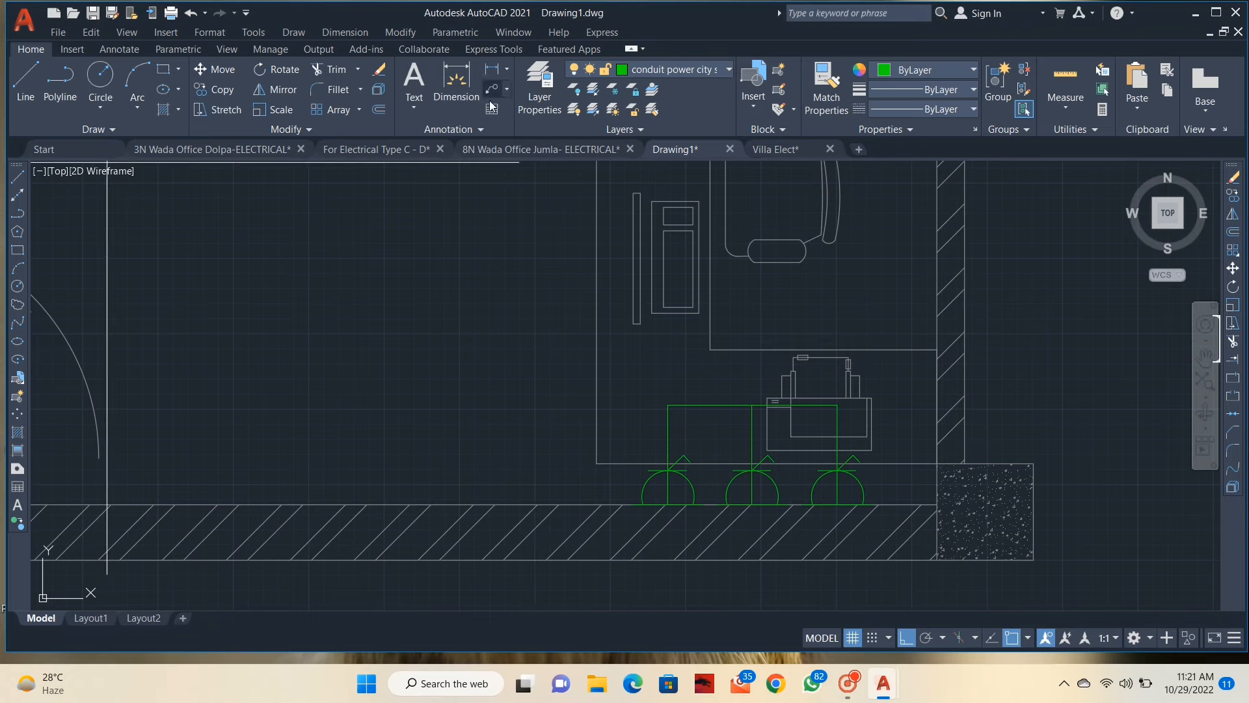
left_click(238, 313)
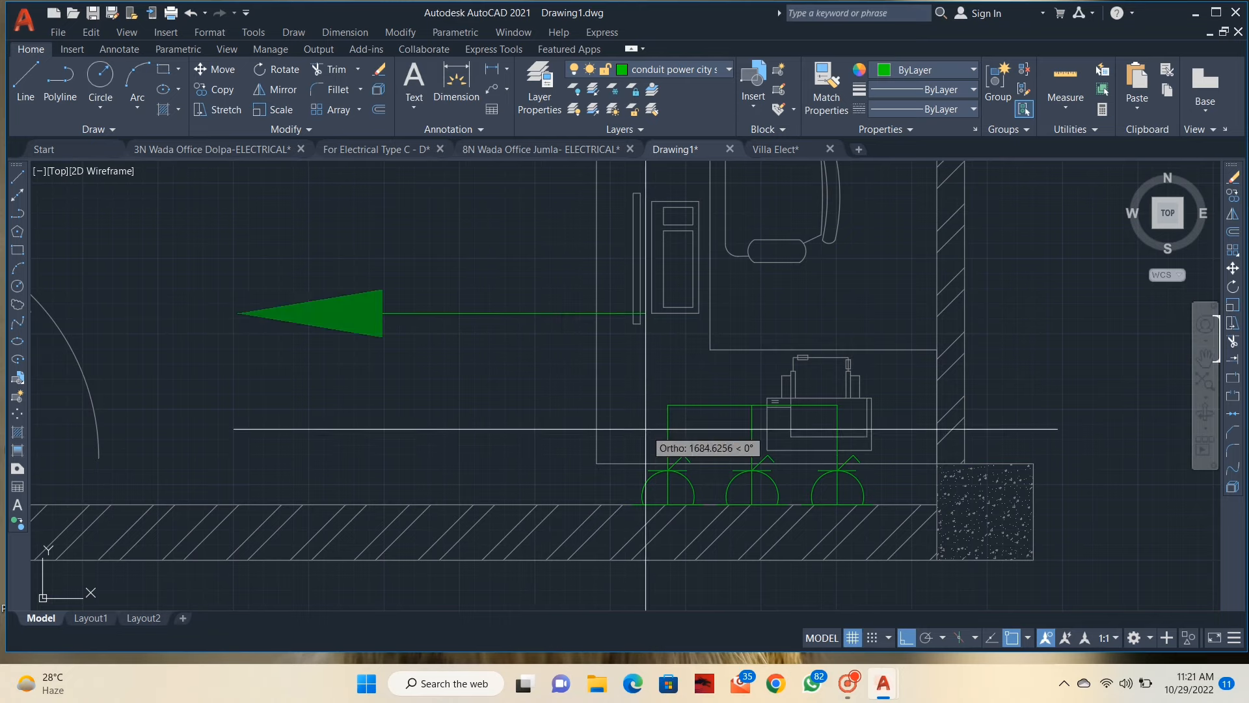
scroll(530, 514, "down", 2)
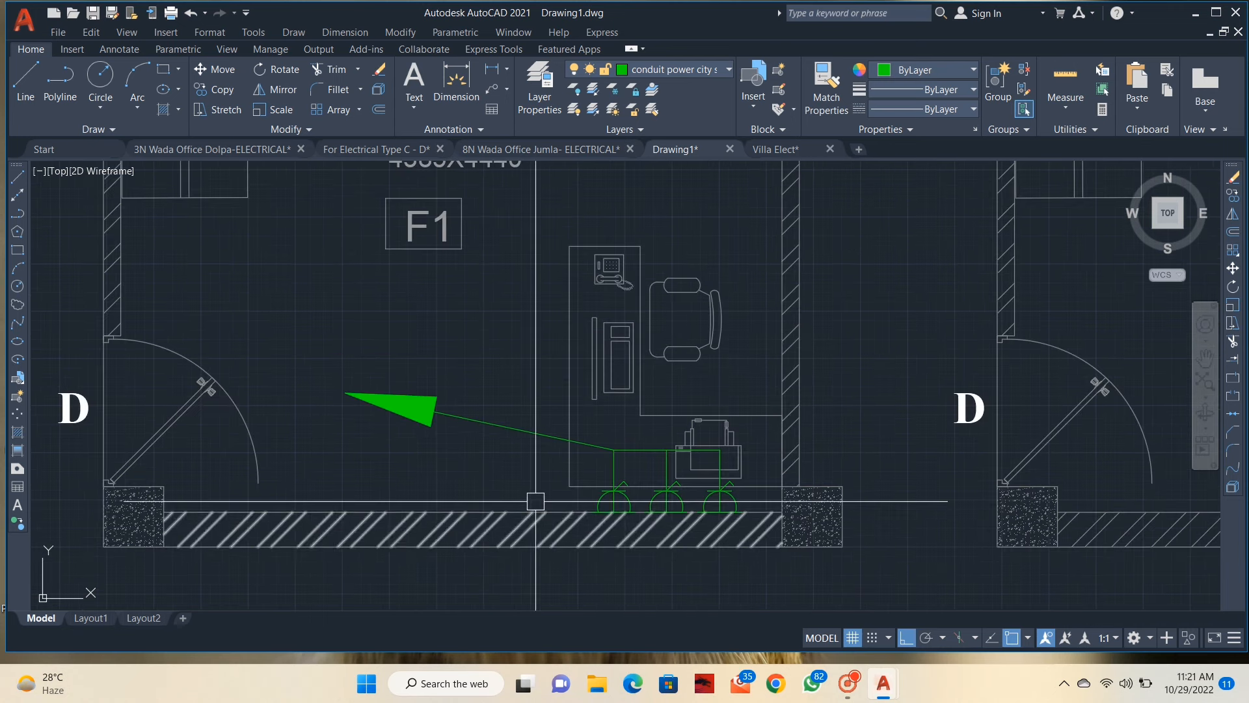
scroll(556, 422, "down", 3)
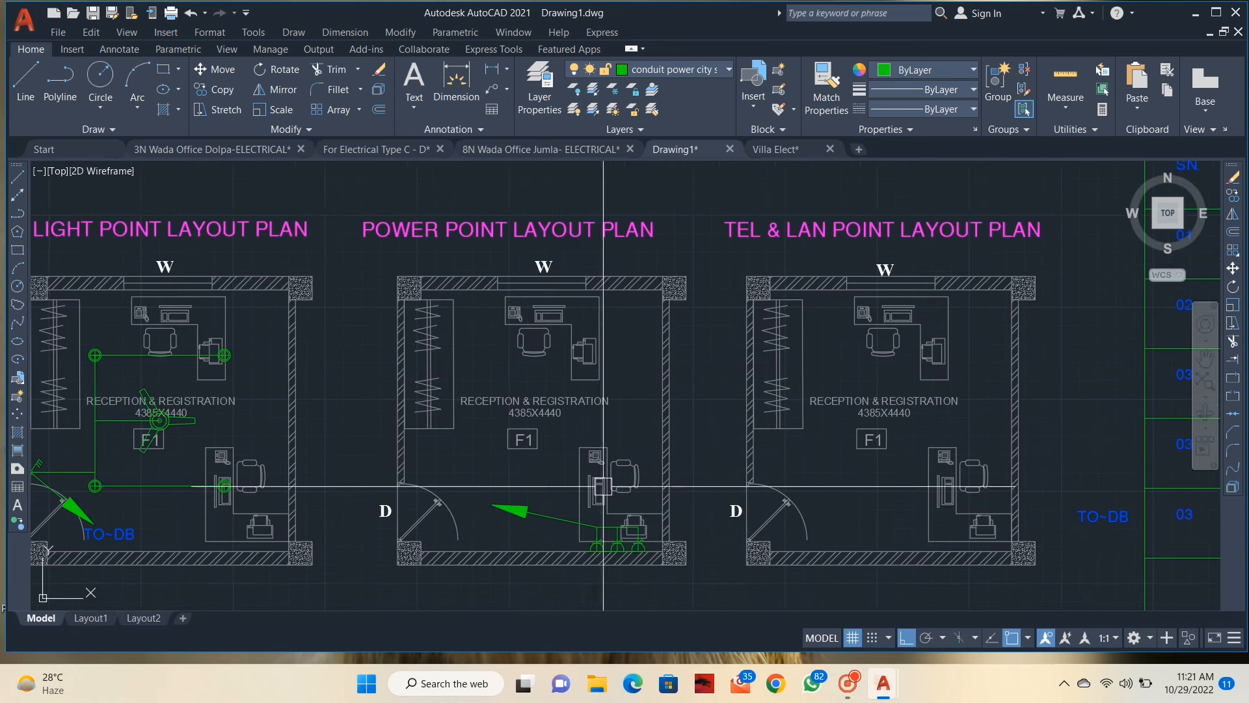
Step: Copy the rightmost lower 5 pin switch symbol to the upper wall near the right column and rotate it to face down into the room
scroll(608, 514, "up", 3)
right_click(609, 514)
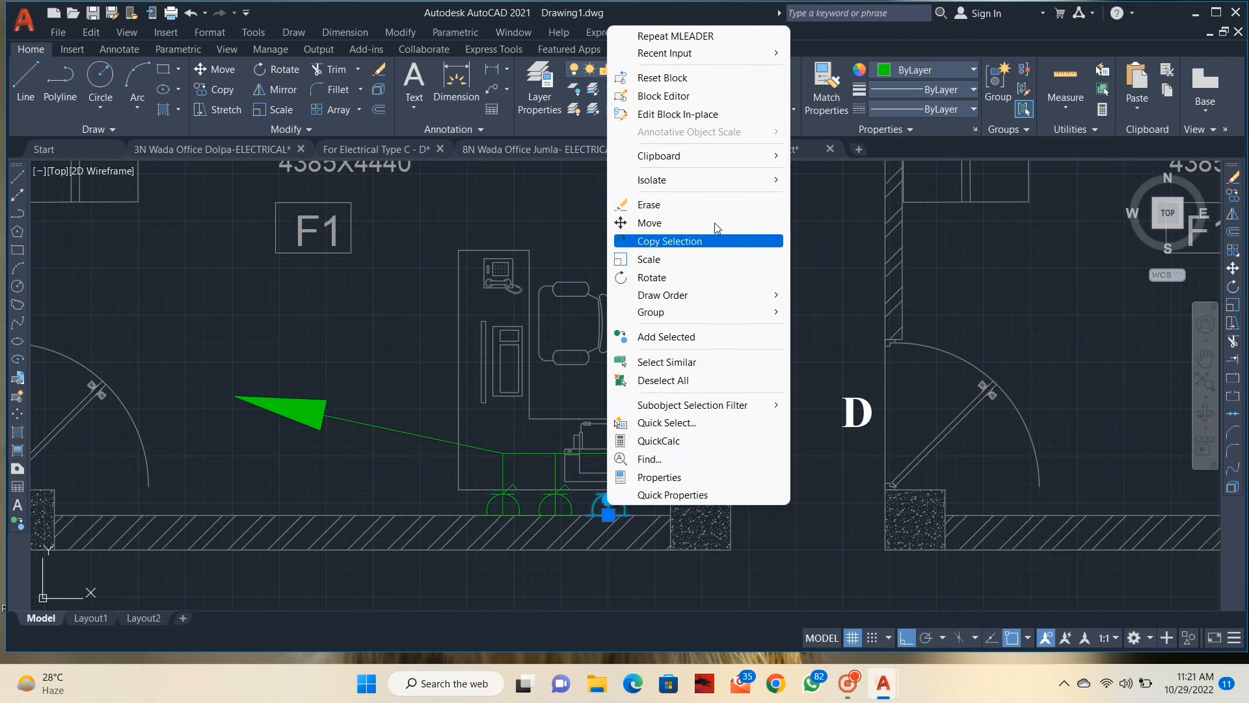
left_click(693, 241)
scroll(599, 507, "up", 3)
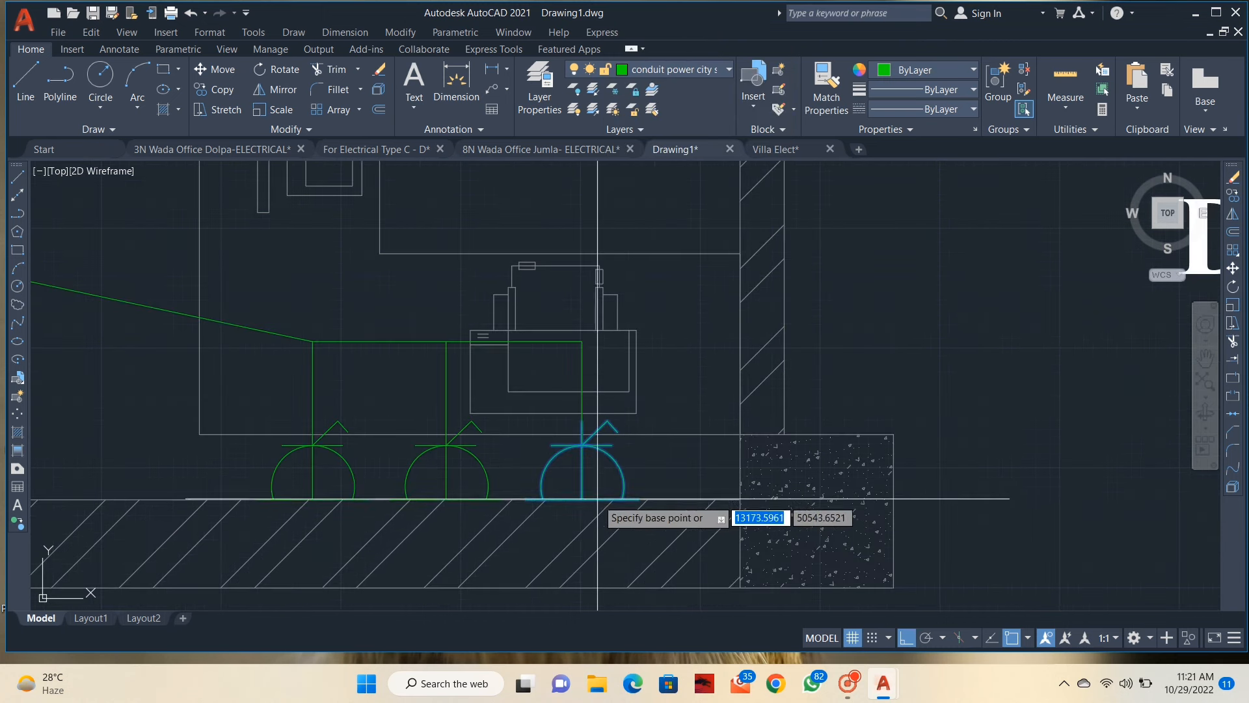
left_click(582, 486)
scroll(583, 354, "down", 3)
scroll(619, 339, "up", 5)
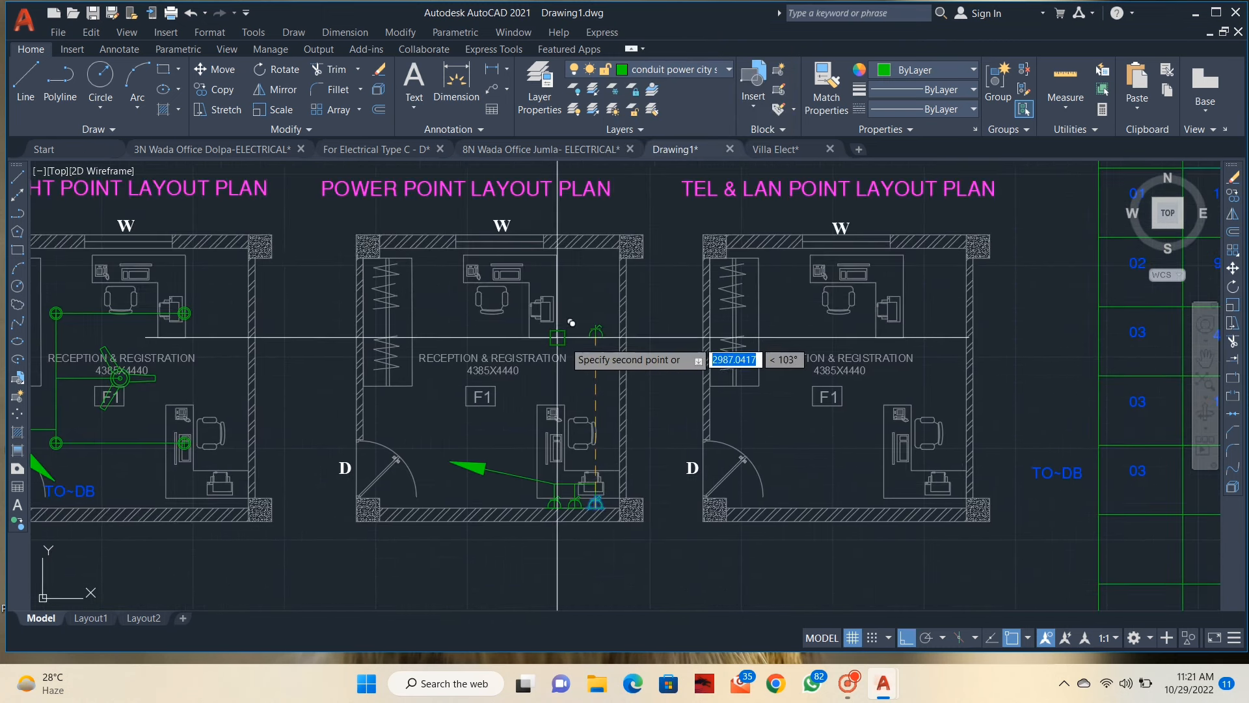
left_click(623, 323)
left_click(624, 305)
left_click(622, 446)
key("Escape")
Step: Copy the upper-wall 5 pin switch symbol twice, about 325 and 675 units to the left along the wall
right_click(624, 336)
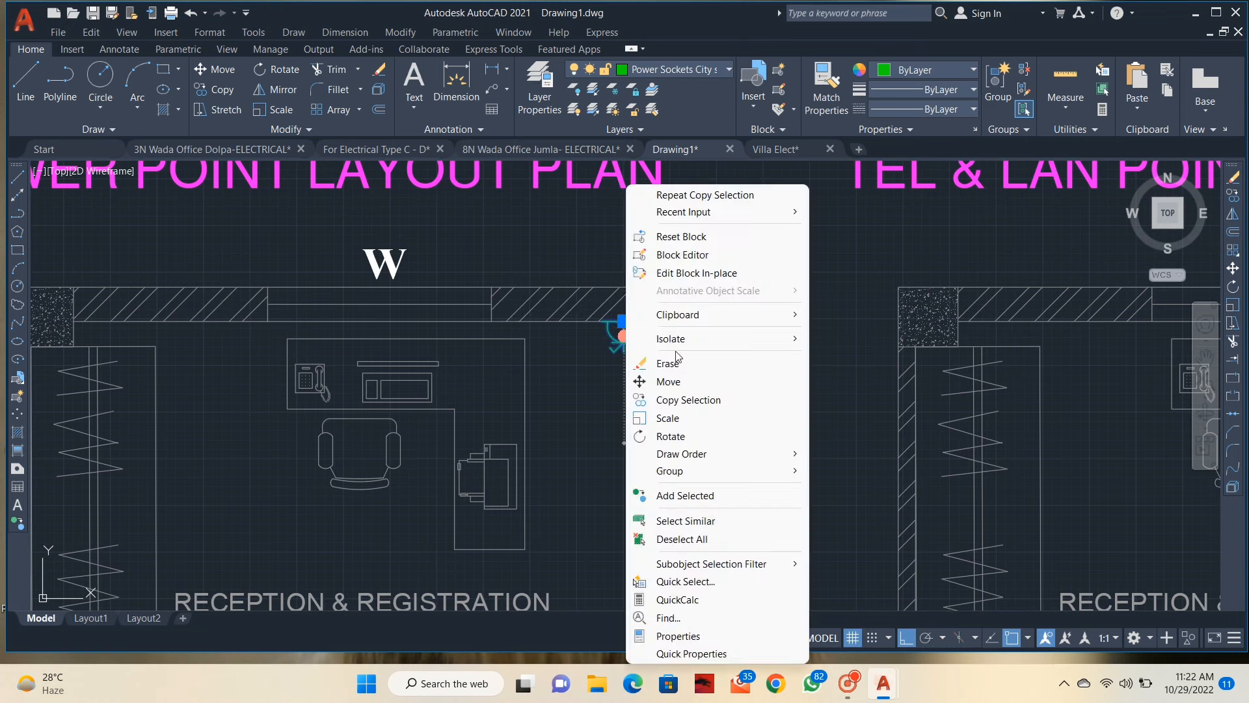
left_click(698, 400)
scroll(615, 329, "up", 5)
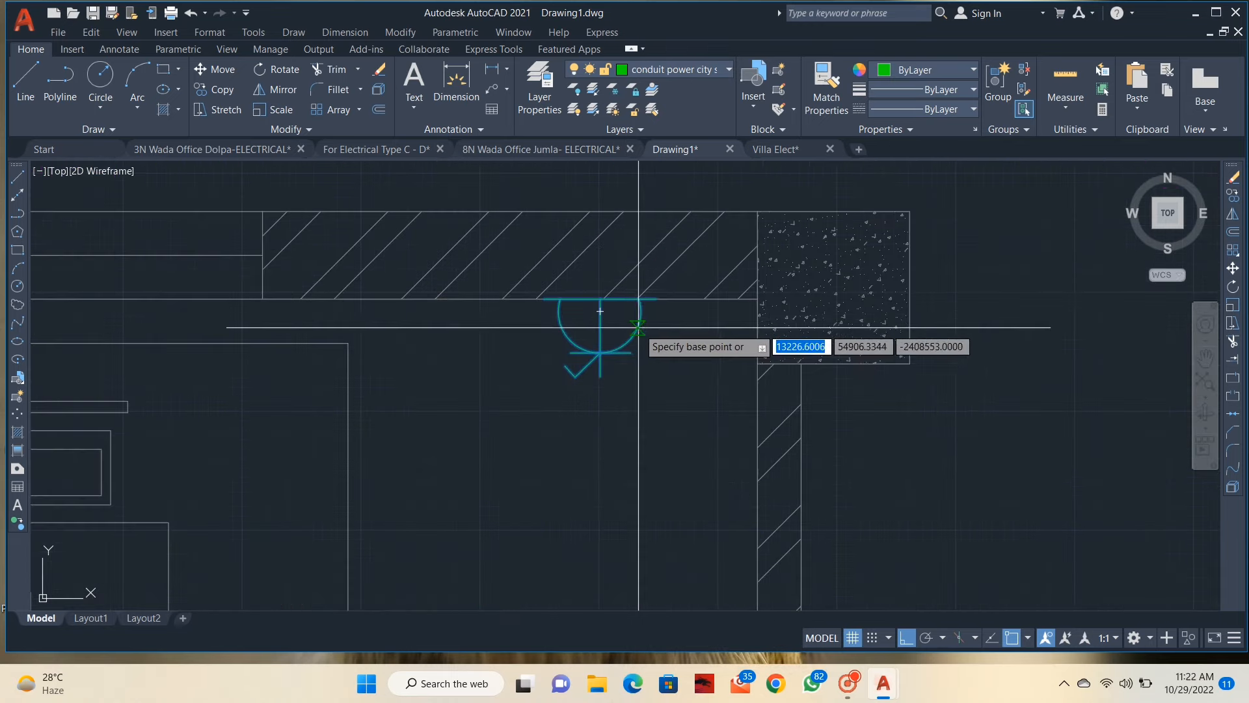
left_click(600, 299)
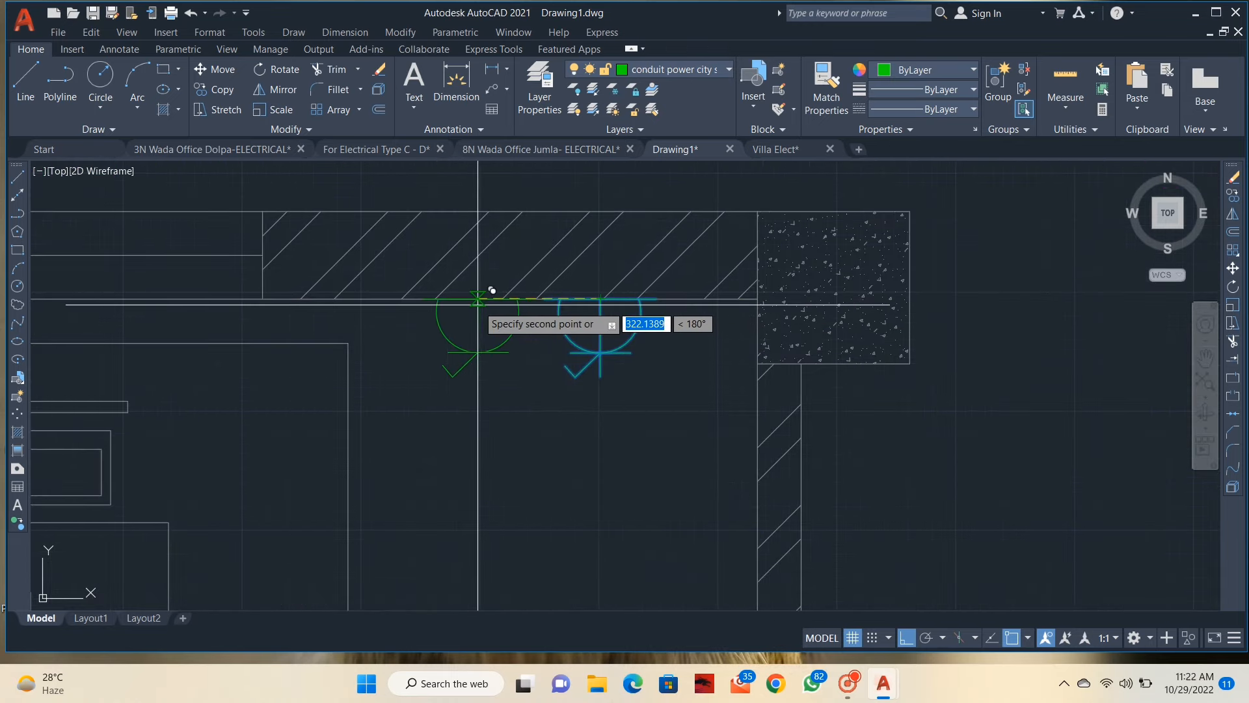
left_click(477, 299)
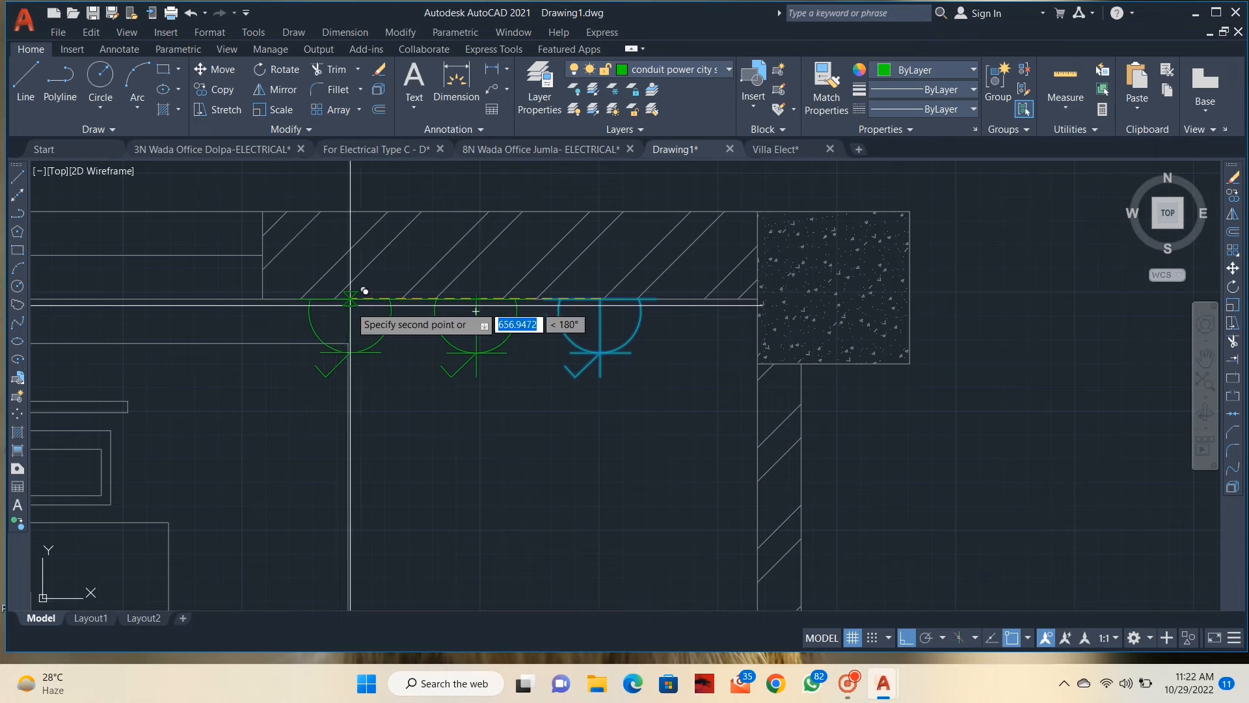
left_click(343, 299)
key("Escape")
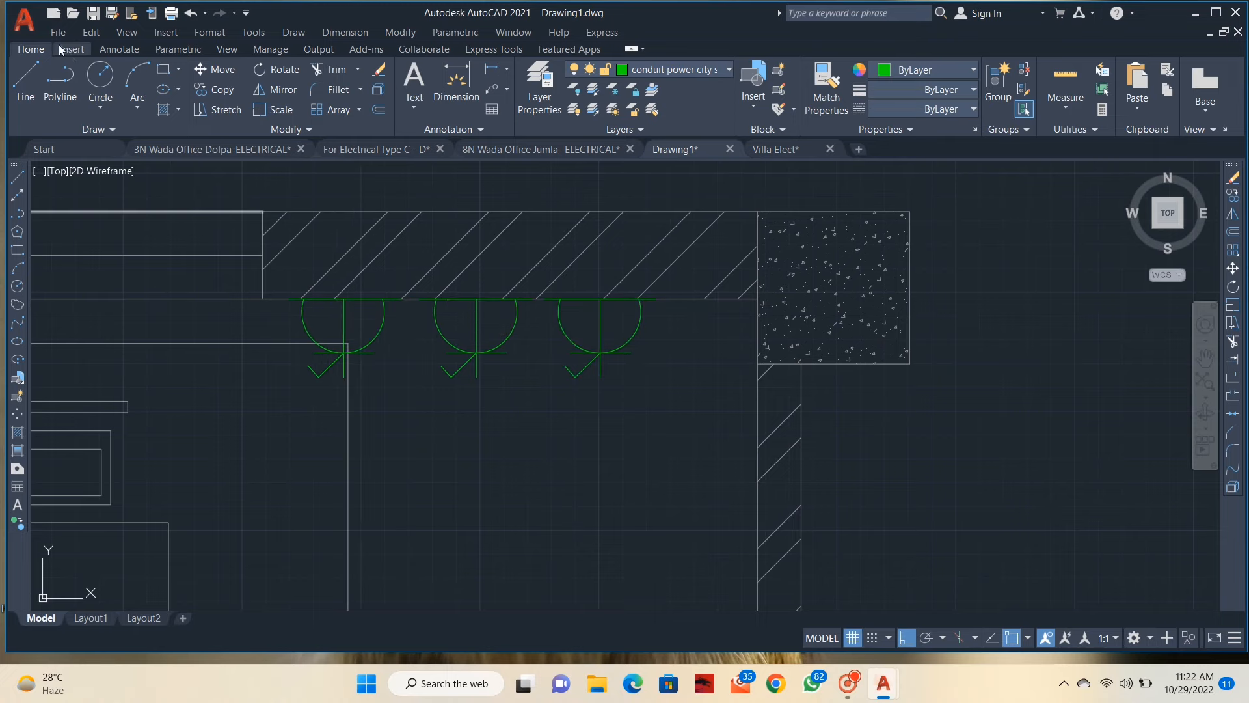
Step: Draw a wiring line about 167 units down from the leftmost upper 5 pin switch symbol, right, and up to the rightmost symbol
left_click(29, 83)
scroll(345, 390, "up", 5)
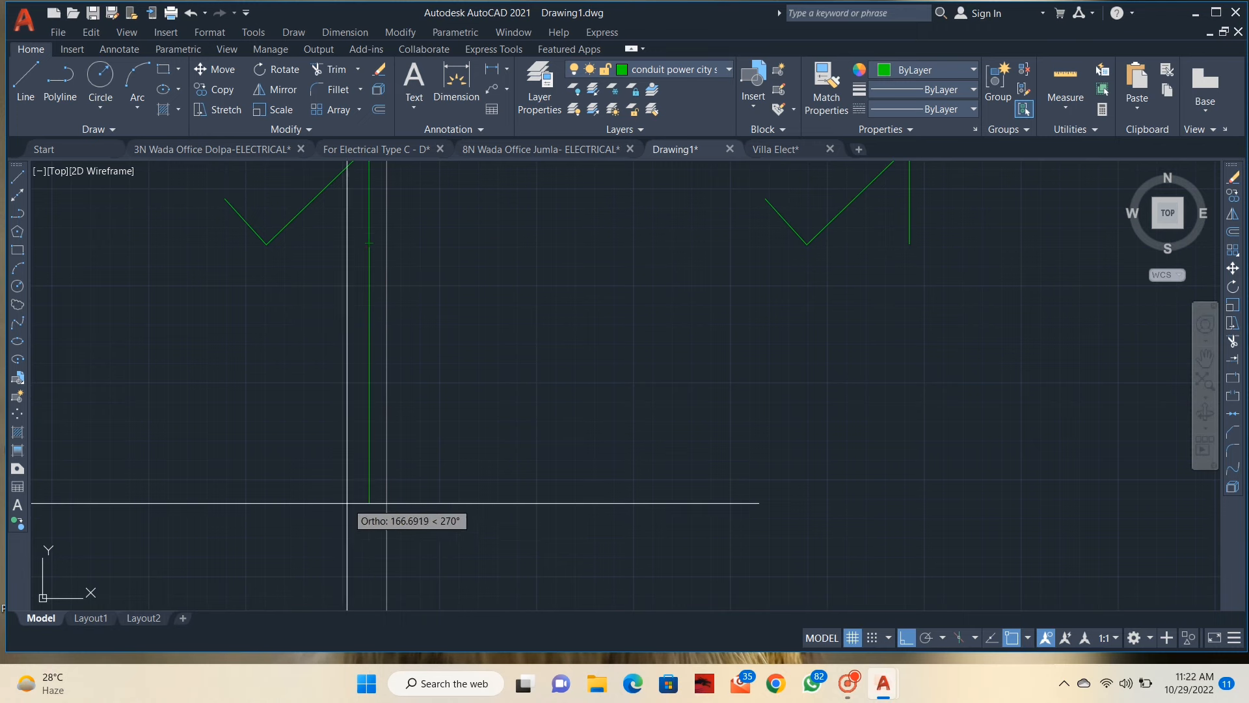
left_click(377, 505)
scroll(606, 510, "down", 5)
scroll(589, 469, "up", 3)
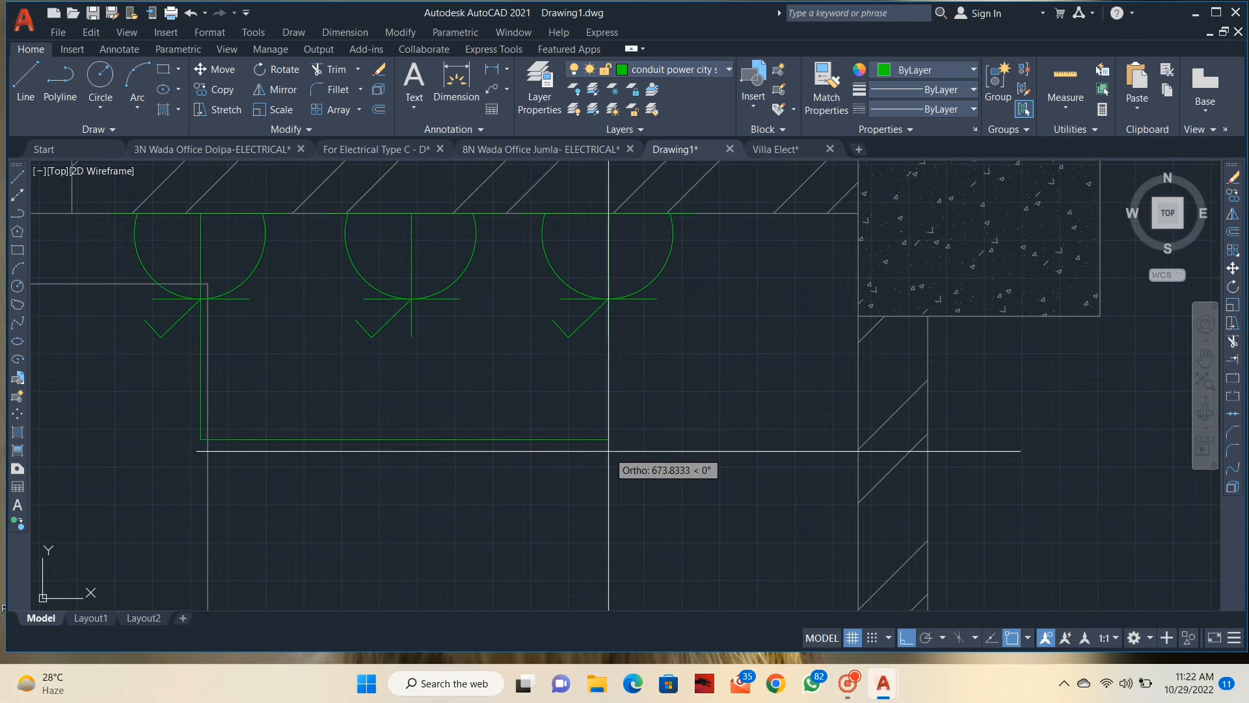
left_click(609, 451)
left_click(609, 337)
key("space")
Step: Draw a vertical wiring line from the middle upper 5 pin switch symbol down to the horizontal wire
key("space")
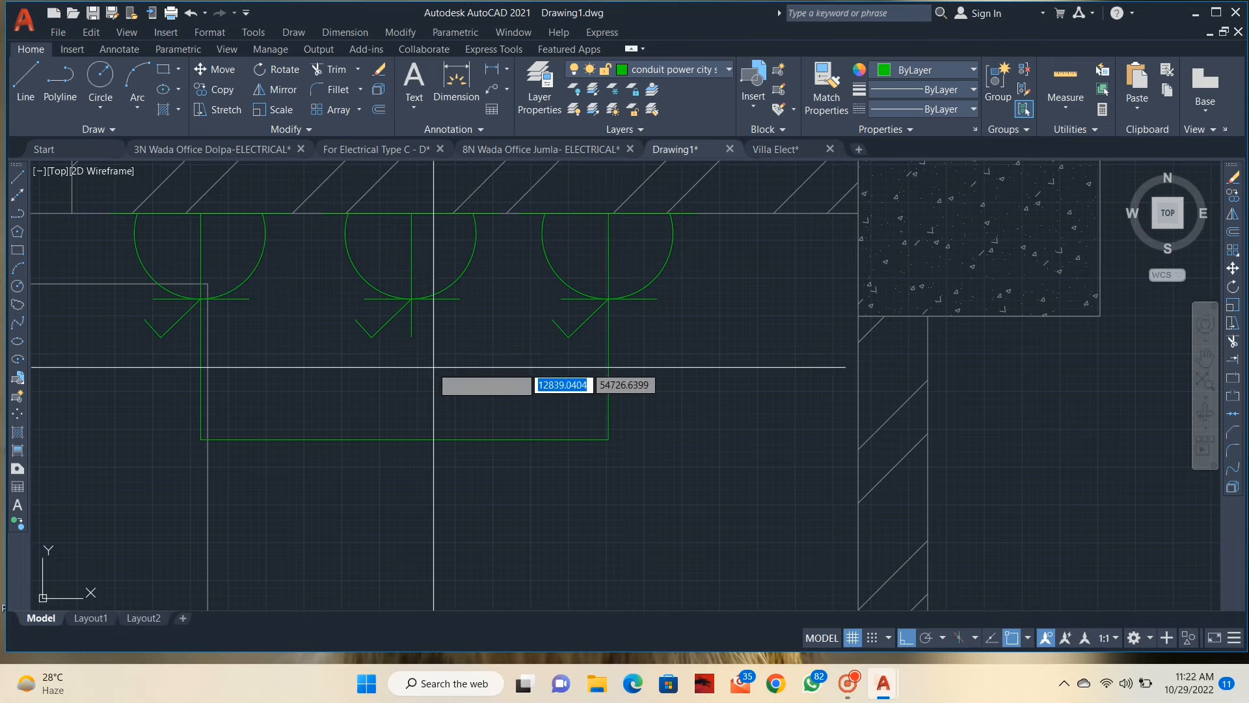
left_click(411, 338)
left_click(412, 439)
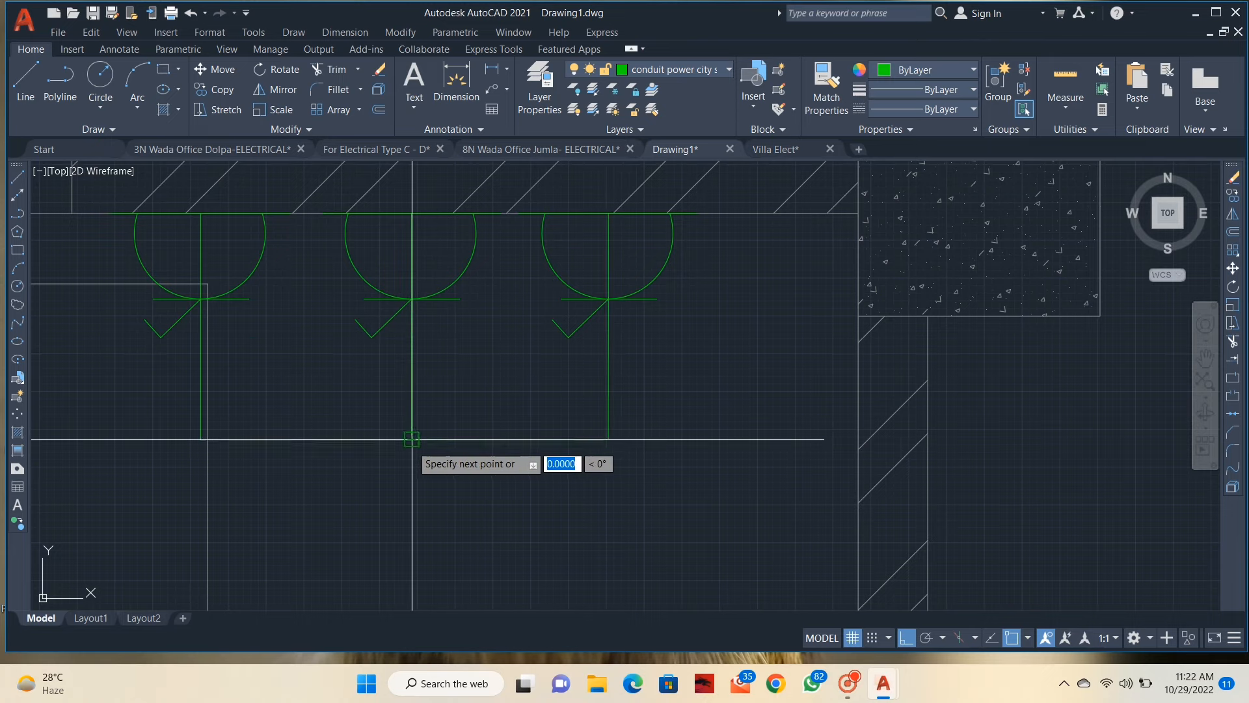
key("space")
scroll(466, 478, "down", 4)
middle_click_drag(528, 467, 702, 353)
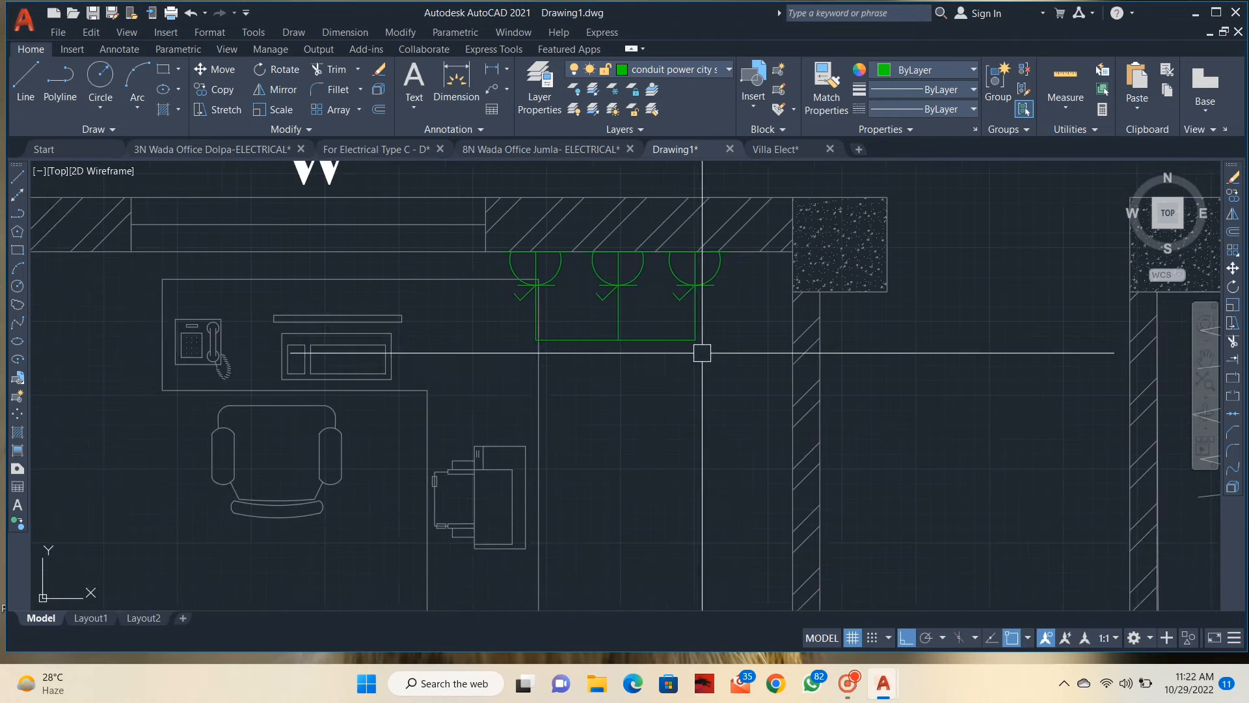
scroll(702, 353, "down", 6)
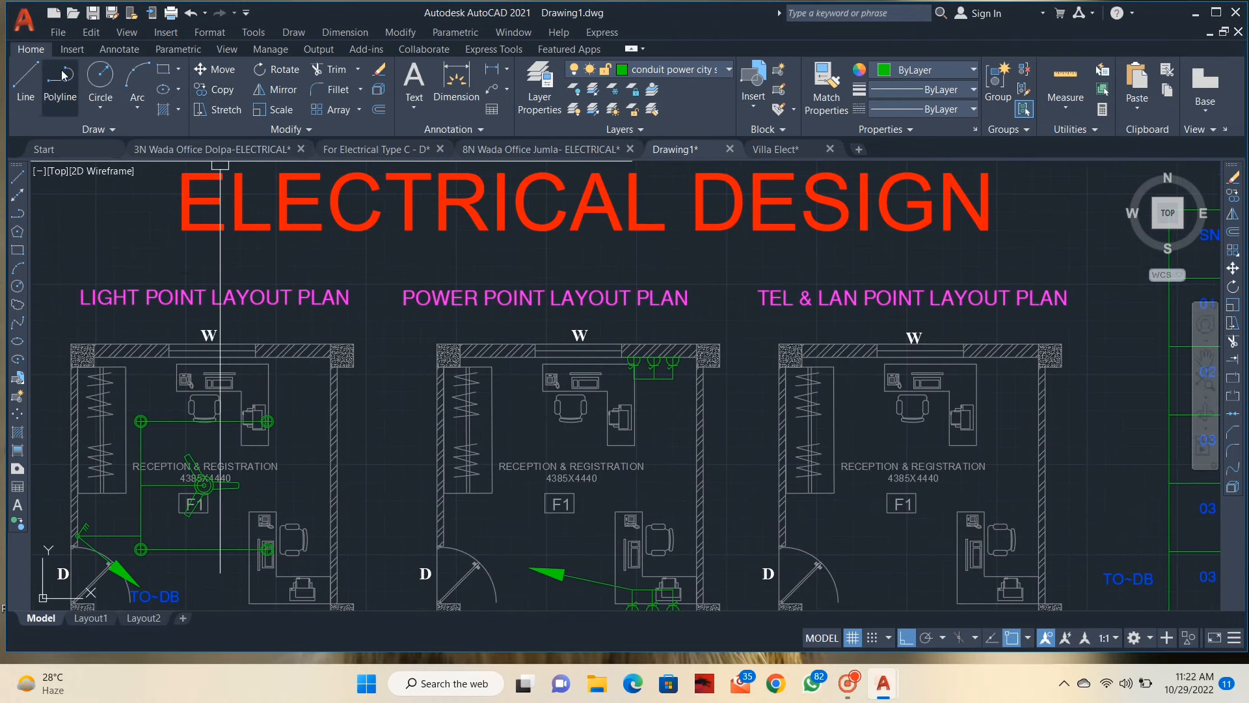
left_click(489, 91)
scroll(622, 404, "up", 5)
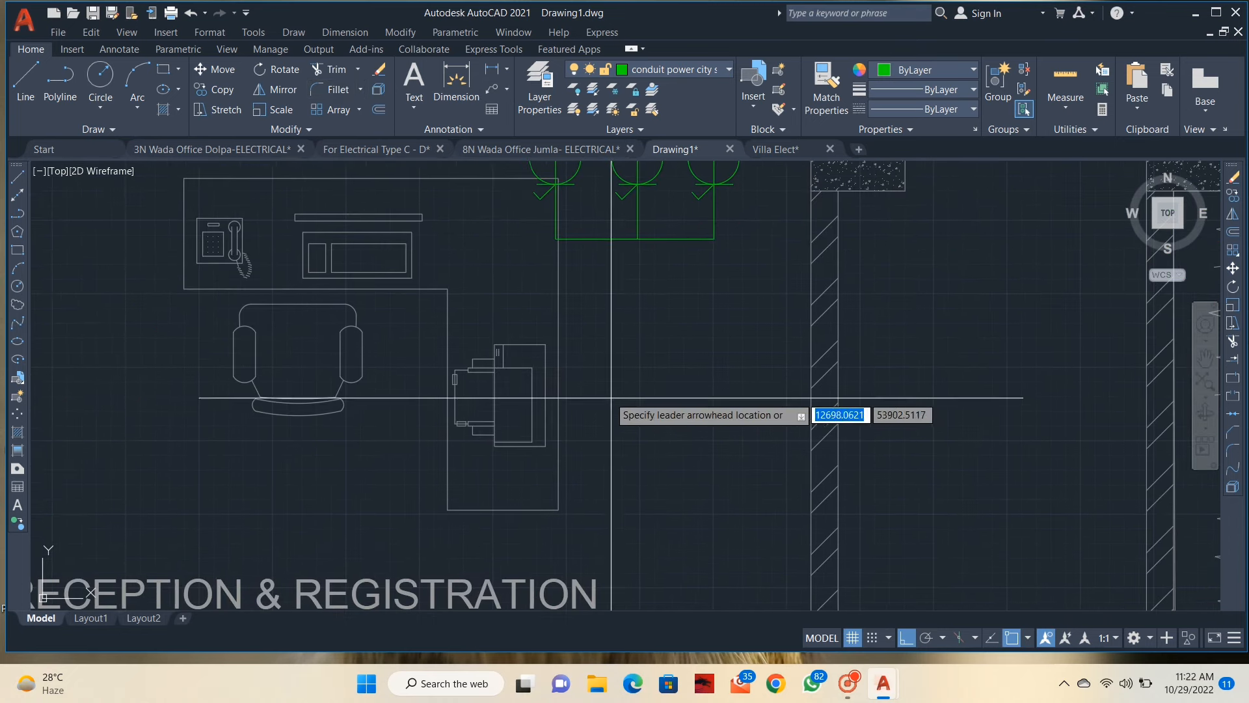
left_click(380, 393)
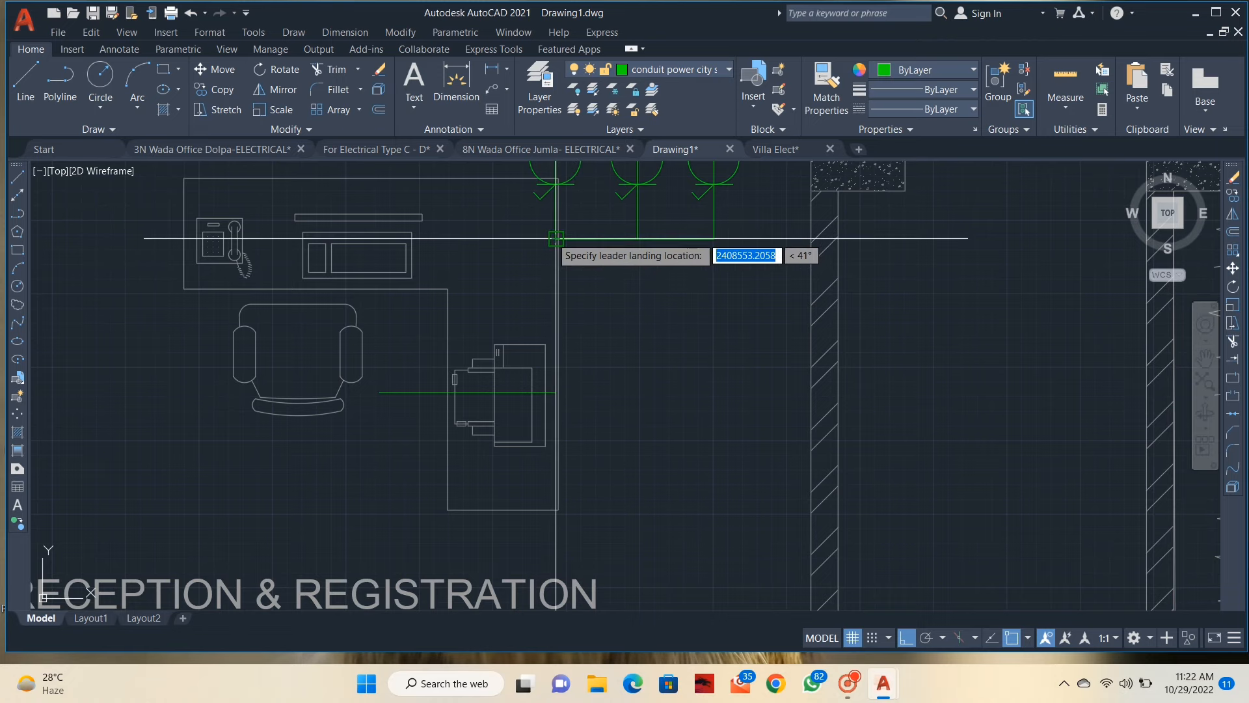
key("Escape")
Step: Draw a leader arrow from below the upper desk to the left corner of the upper 5 pin switch wiring
key("space")
middle_click_drag(375, 423, 523, 303)
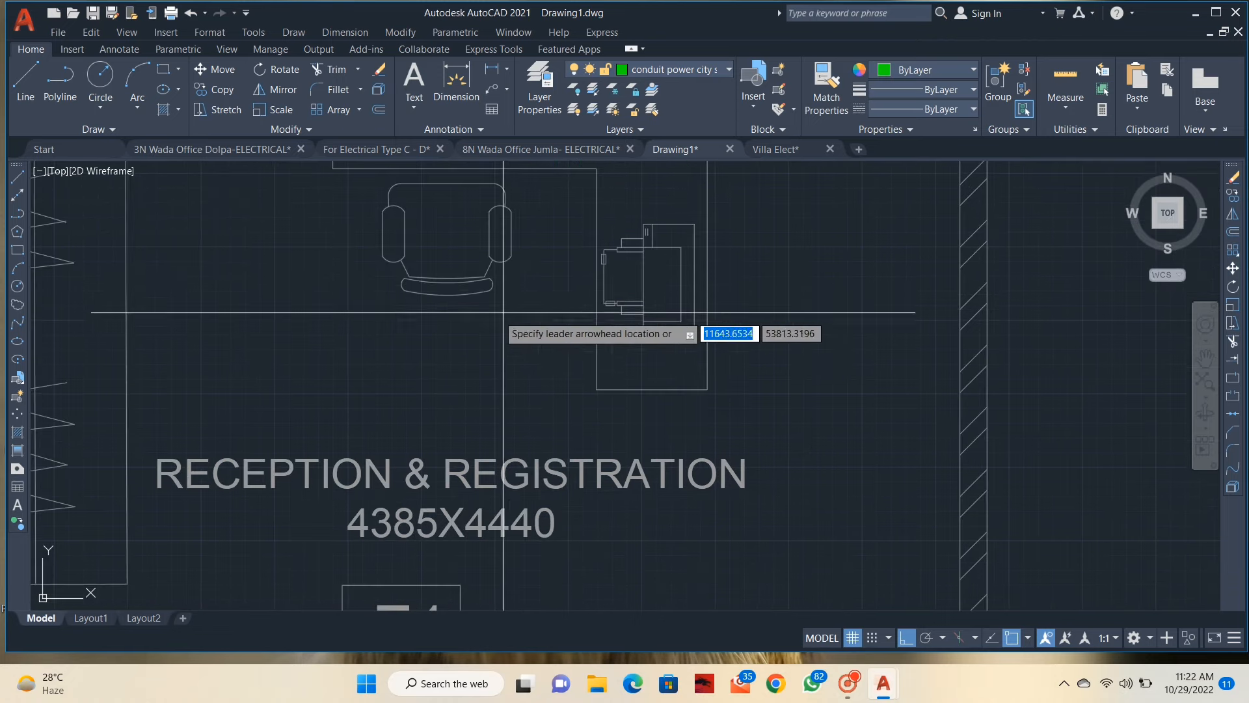
left_click(455, 337)
middle_click_drag(562, 243, 474, 435)
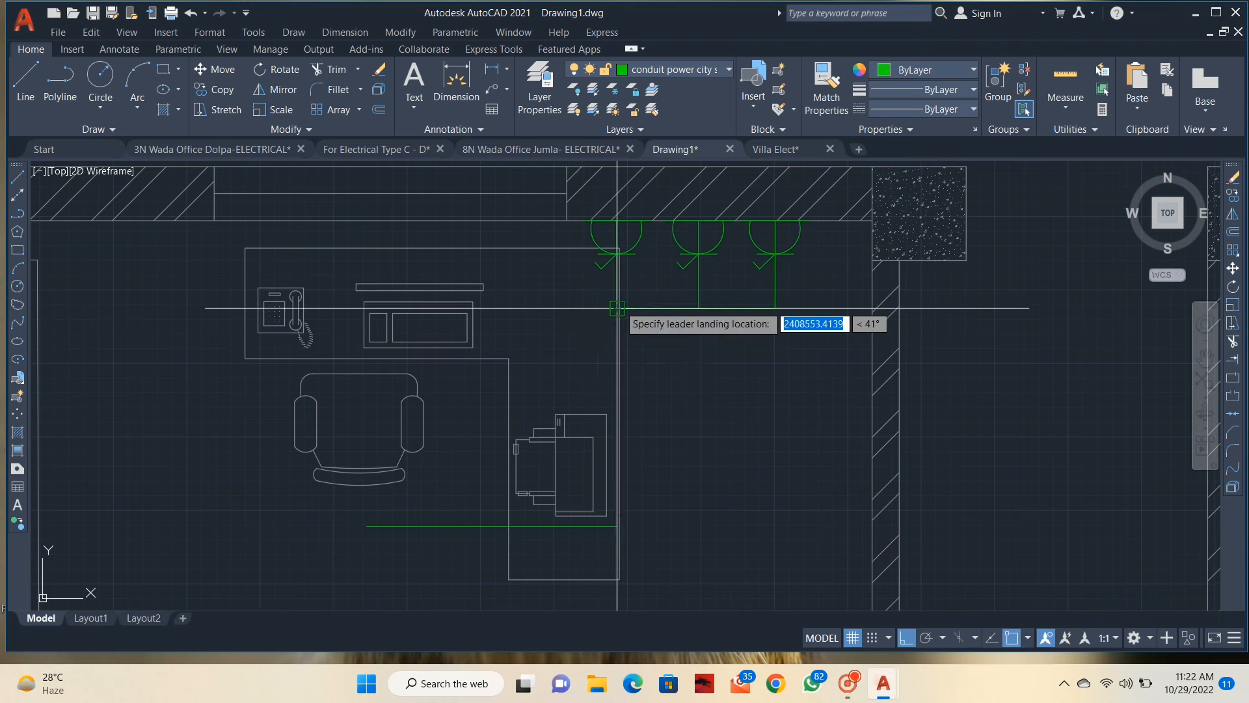
left_click(617, 307)
Step: Copy the TO~DB label from the light point plan to the tips of both leader arrows in the power point plan, with ortho off
scroll(682, 358, "down", 6)
middle_click_drag(722, 416, 753, 268)
scroll(223, 429, "up", 2)
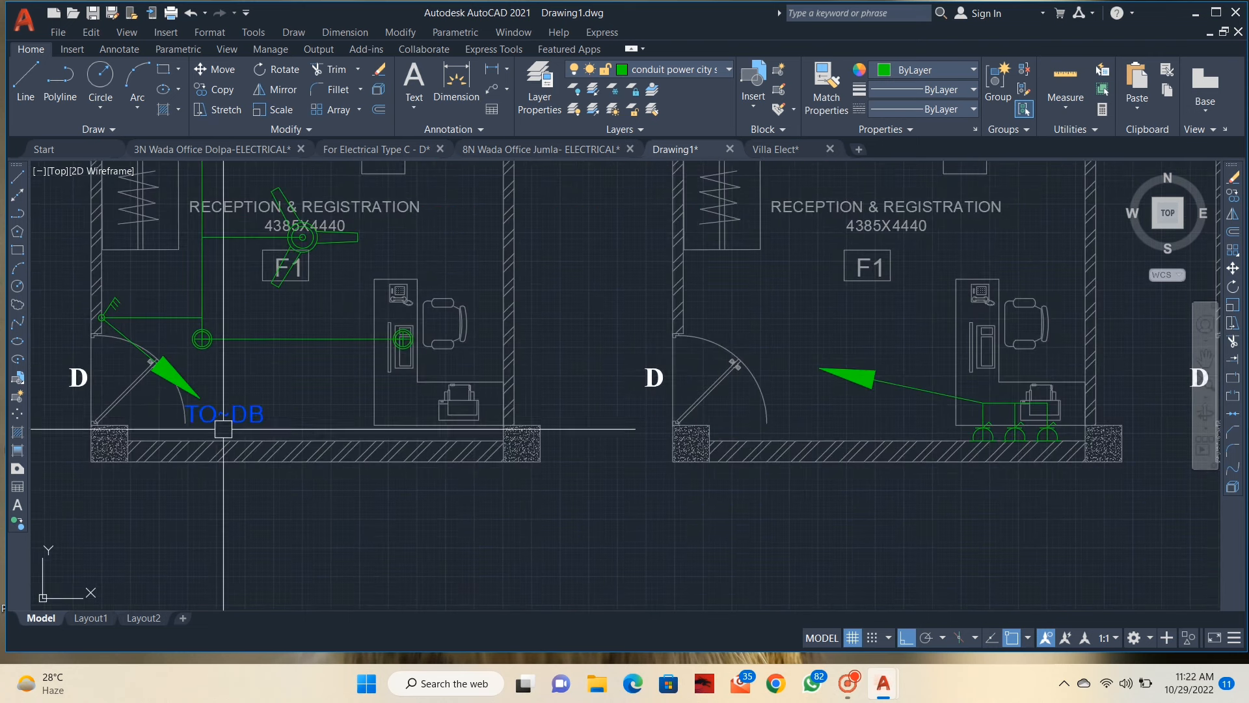
right_click(228, 414)
left_click(352, 399)
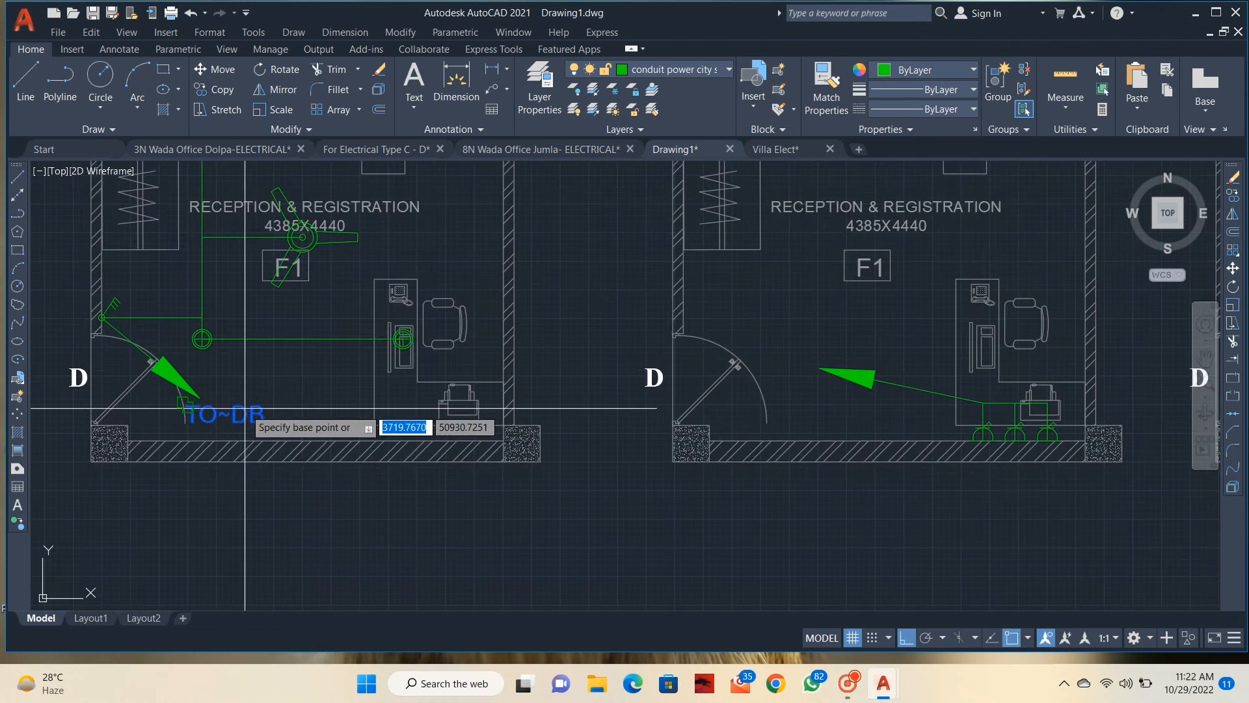
left_click(185, 406)
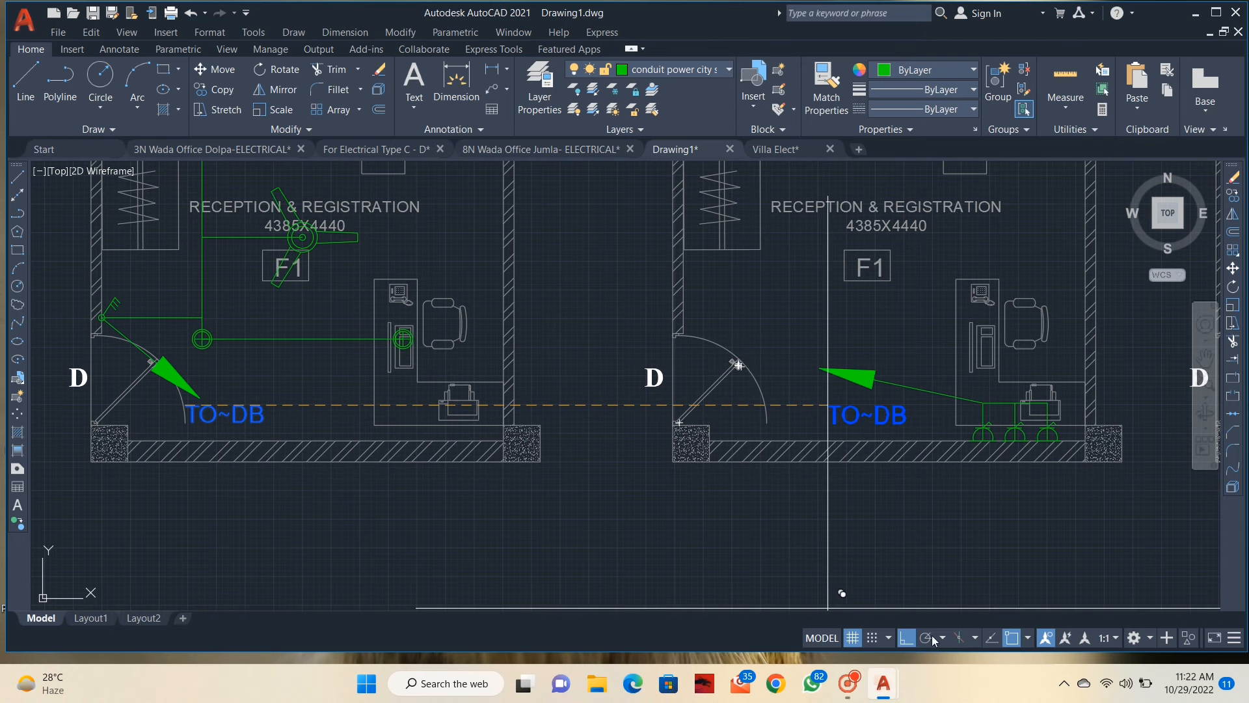
scroll(806, 362, "up", 4)
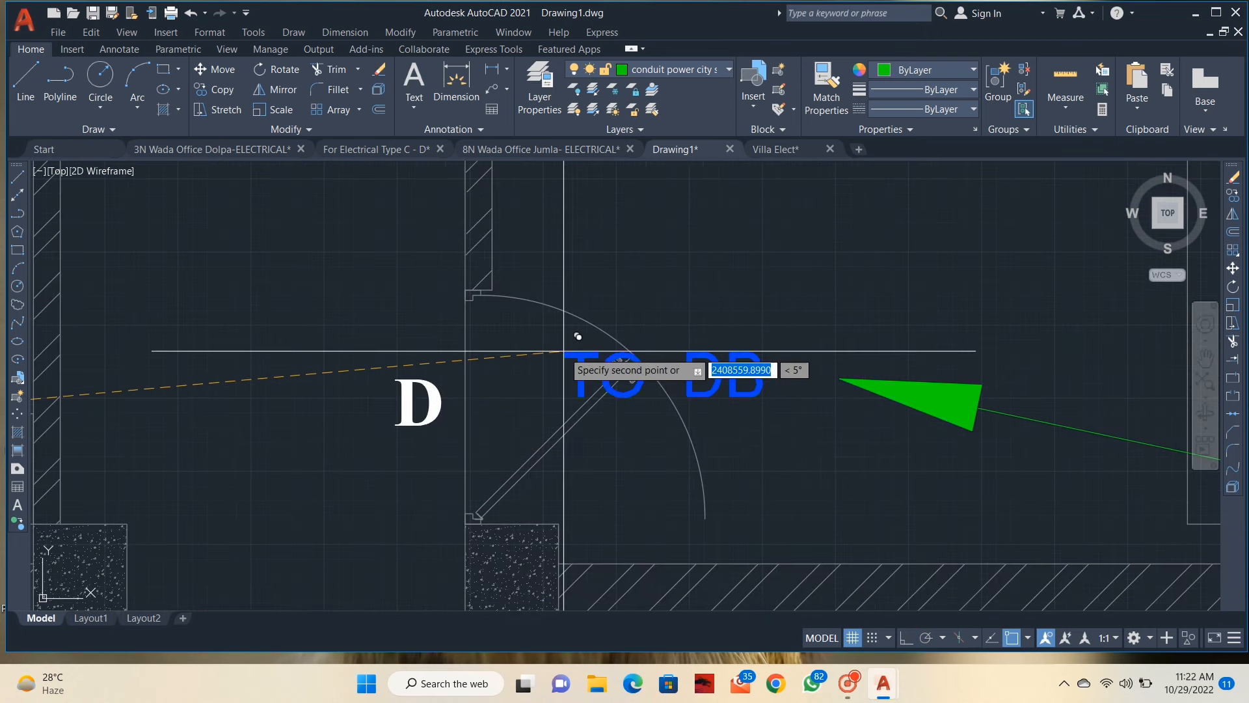
scroll(650, 293, "down", 4)
middle_click_drag(664, 304, 625, 552)
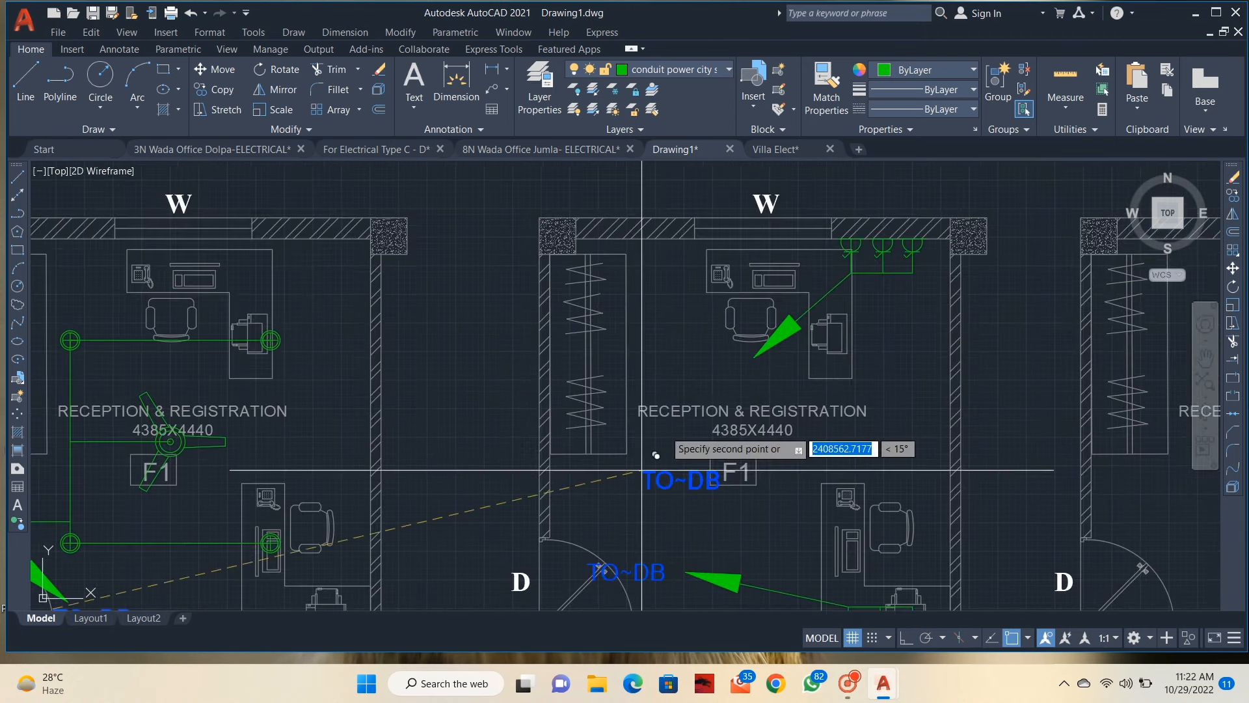
scroll(670, 356, "down", 4)
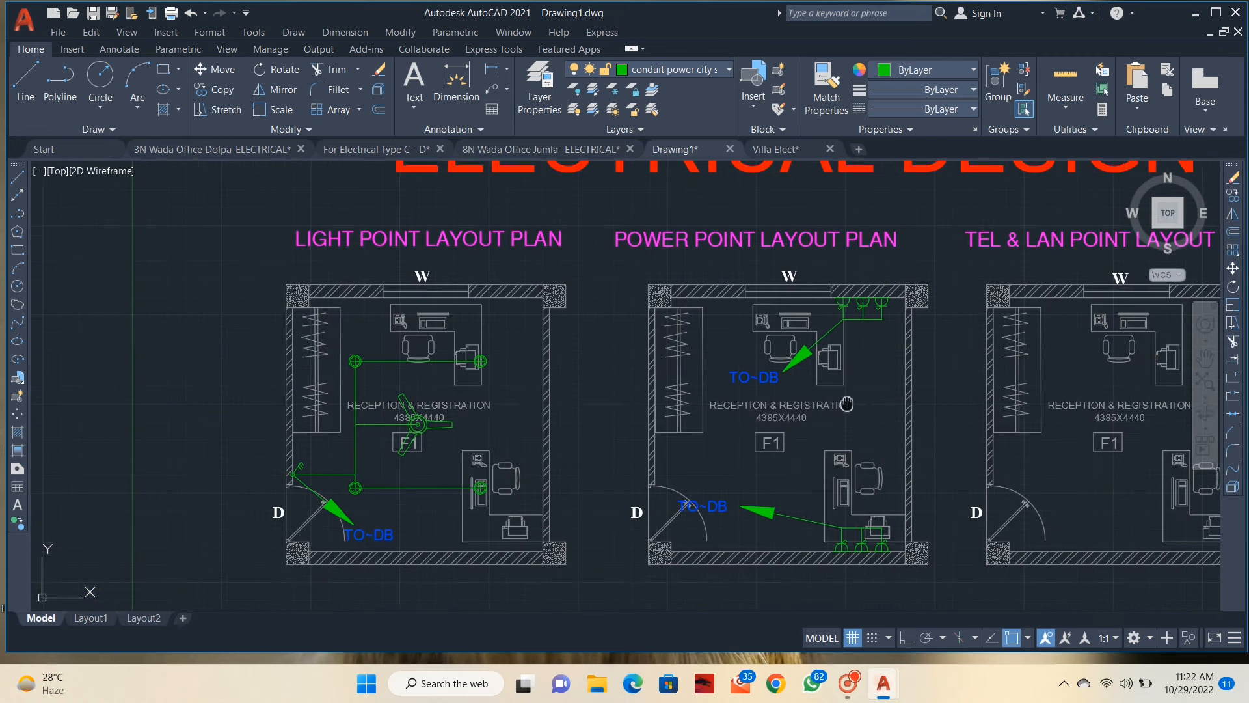
Step: Copy the LAN/TV outlet and Telephone Outlet symbols from the legend to the lower desk in the TEL & LAN point layout plan
scroll(682, 337, "up", 1)
scroll(682, 337, "down", 1)
mouse_move(681, 351)
middle_mouse_down()
mouse_move(673, 421)
mouse_move(553, 377)
mouse_move(591, 416)
middle_mouse_up()
mouse_move(740, 484)
middle_mouse_down()
mouse_move(661, 384)
mouse_move(638, 383)
mouse_move(639, 354)
middle_mouse_up()
scroll(972, 491, "up", 4)
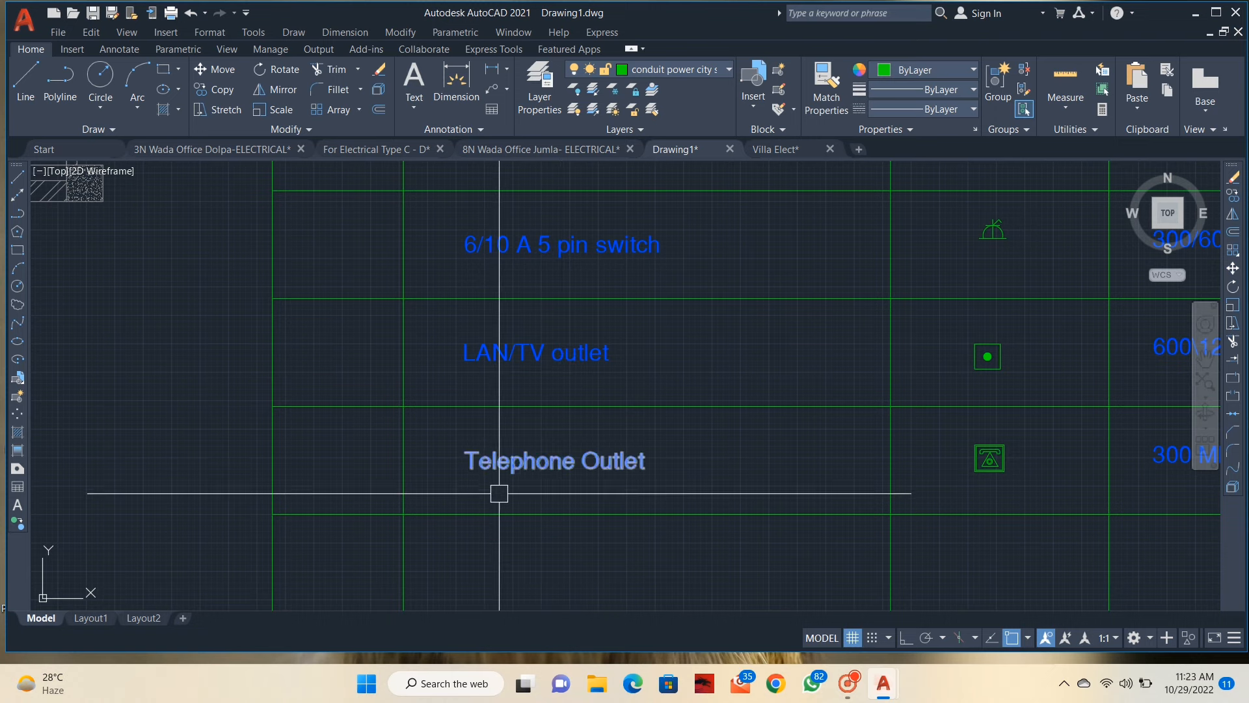
scroll(980, 478, "down", 2)
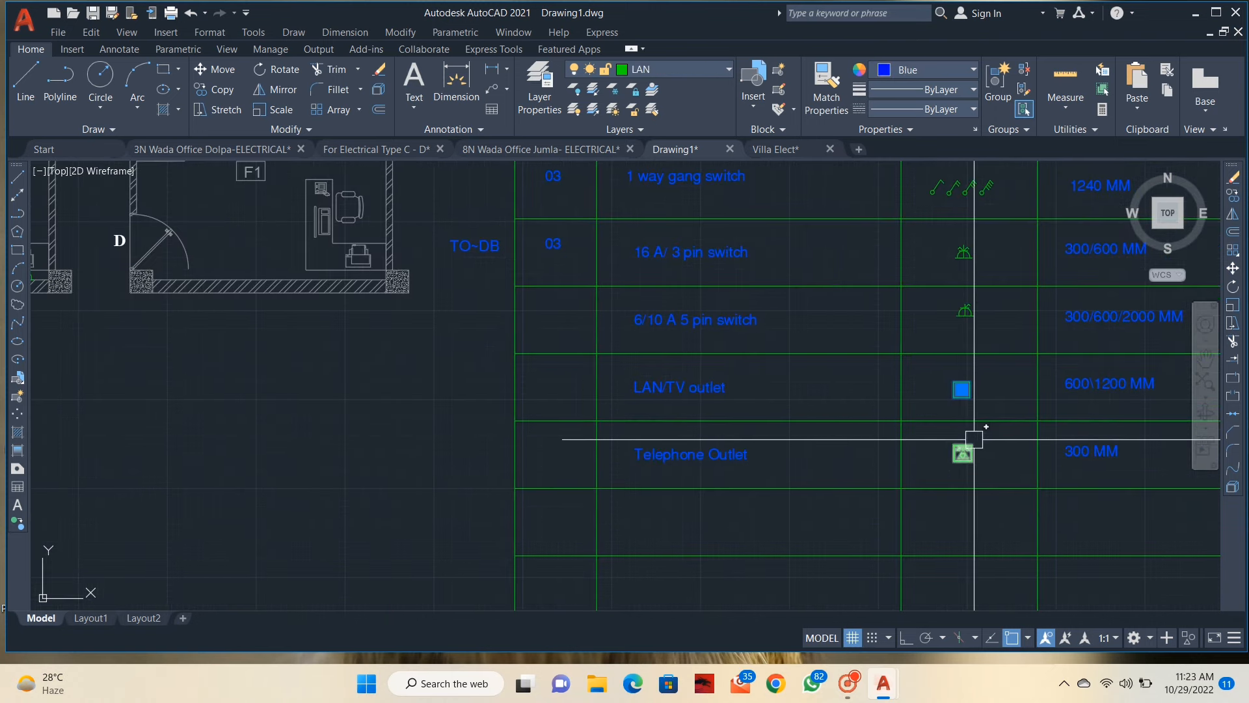
right_click(972, 450)
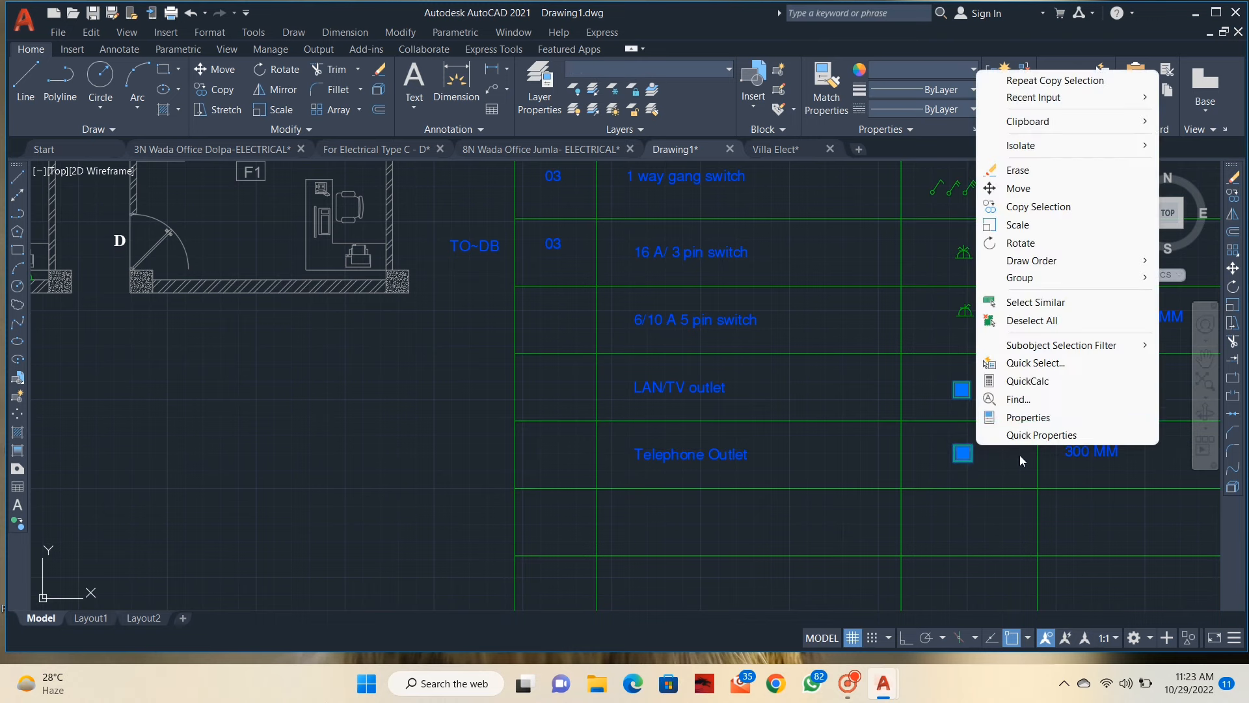
left_click(1042, 207)
left_click(963, 449)
scroll(725, 446, "down", 4)
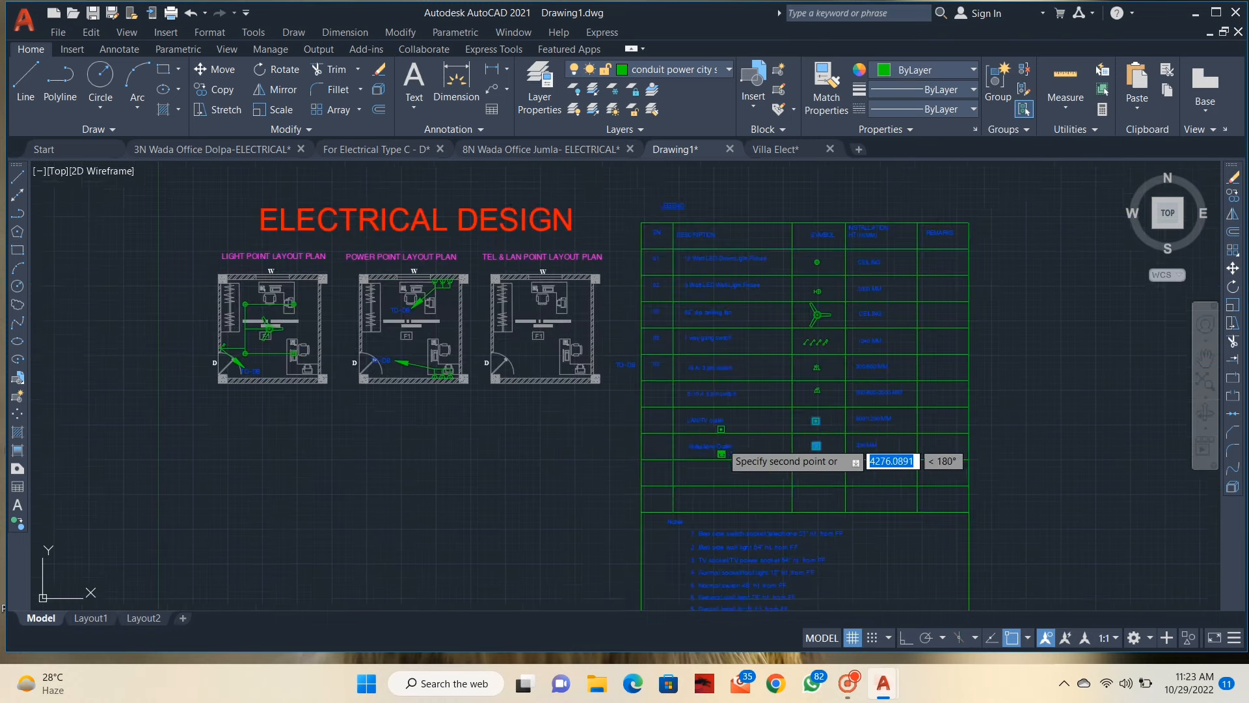
middle_click_drag(702, 451, 880, 432)
scroll(712, 329, "up", 4)
middle_click_drag(751, 343, 697, 346)
scroll(788, 364, "up", 3)
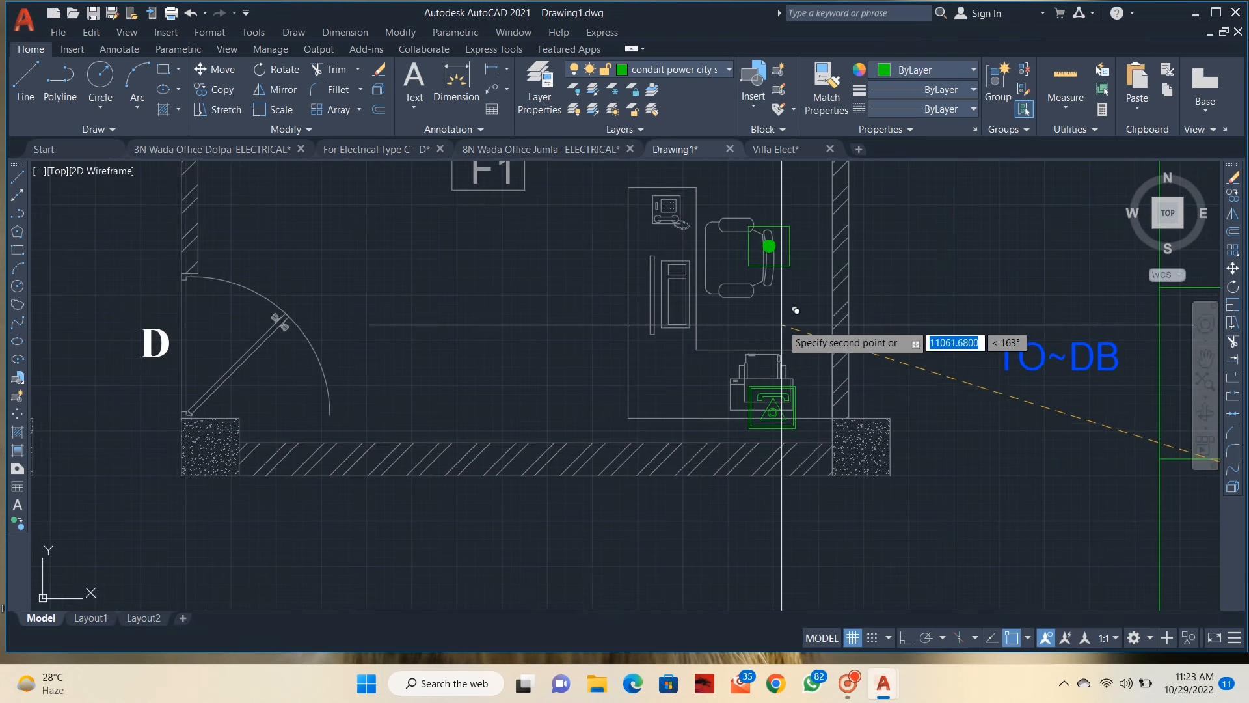
left_click(783, 339)
key("Escape")
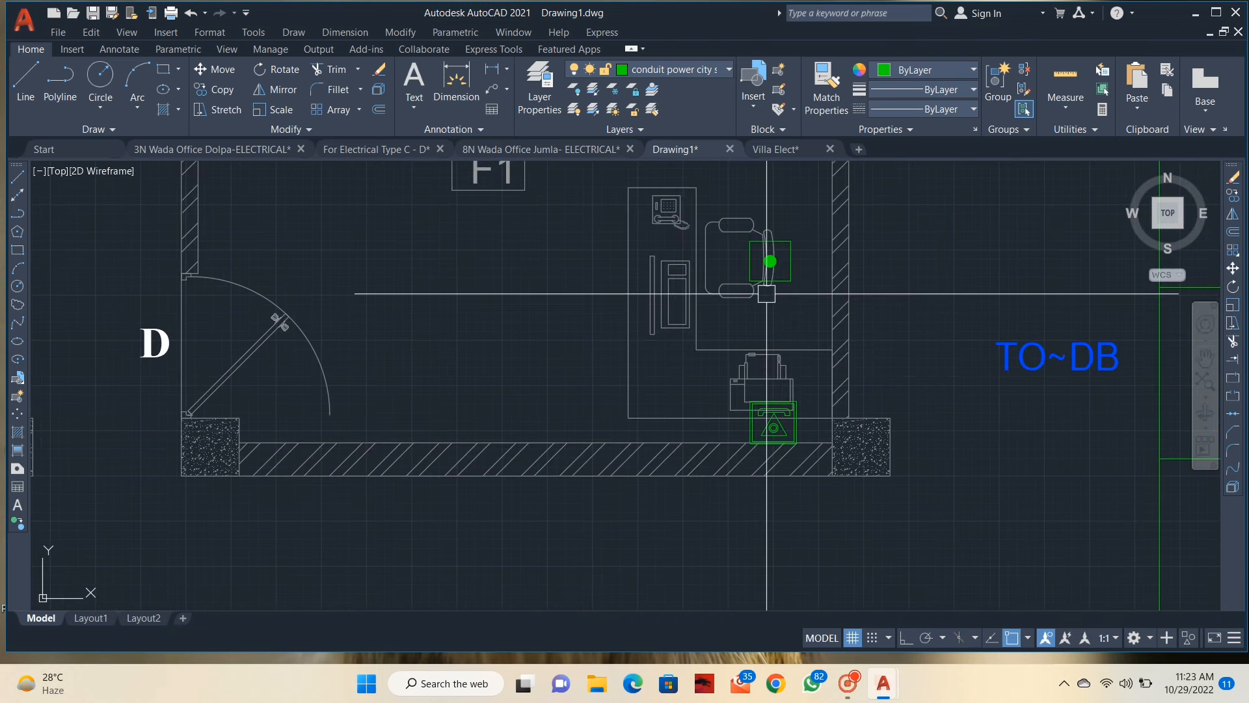
Step: Move the copied LAN/TV outlet symbol down beside the telephone outlet symbol, against the lower wall
scroll(696, 429, "up", 3)
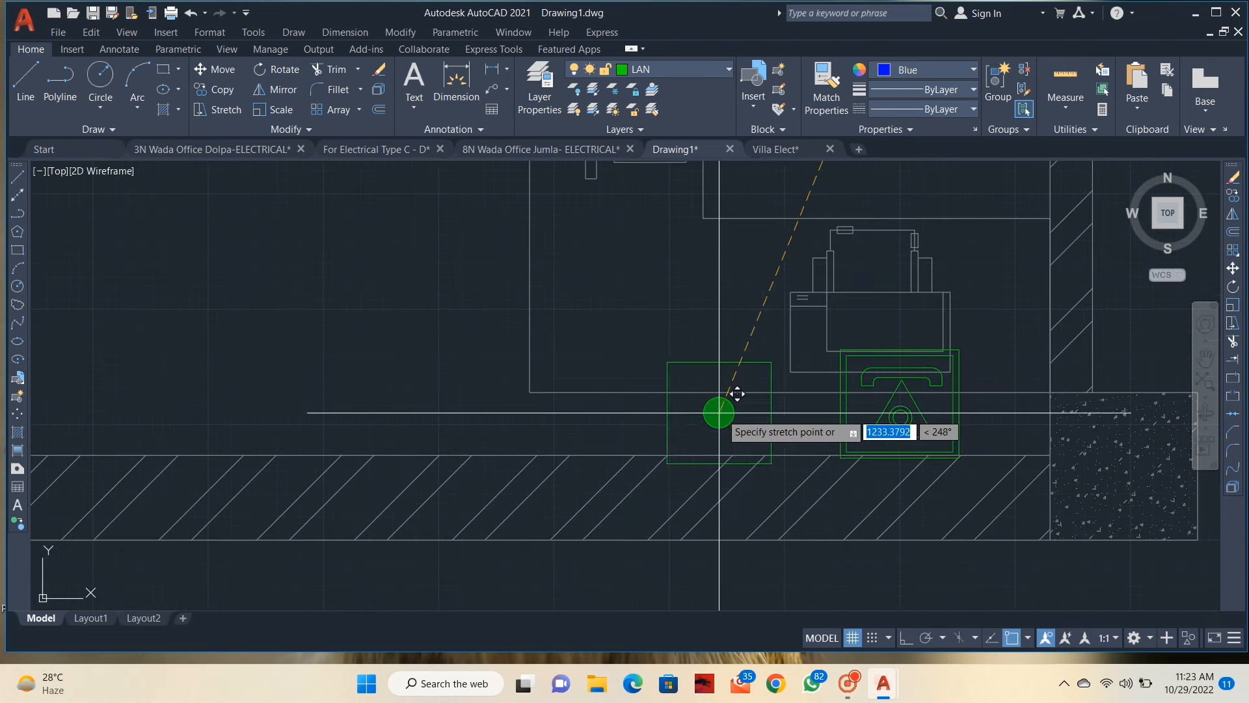
key("Escape")
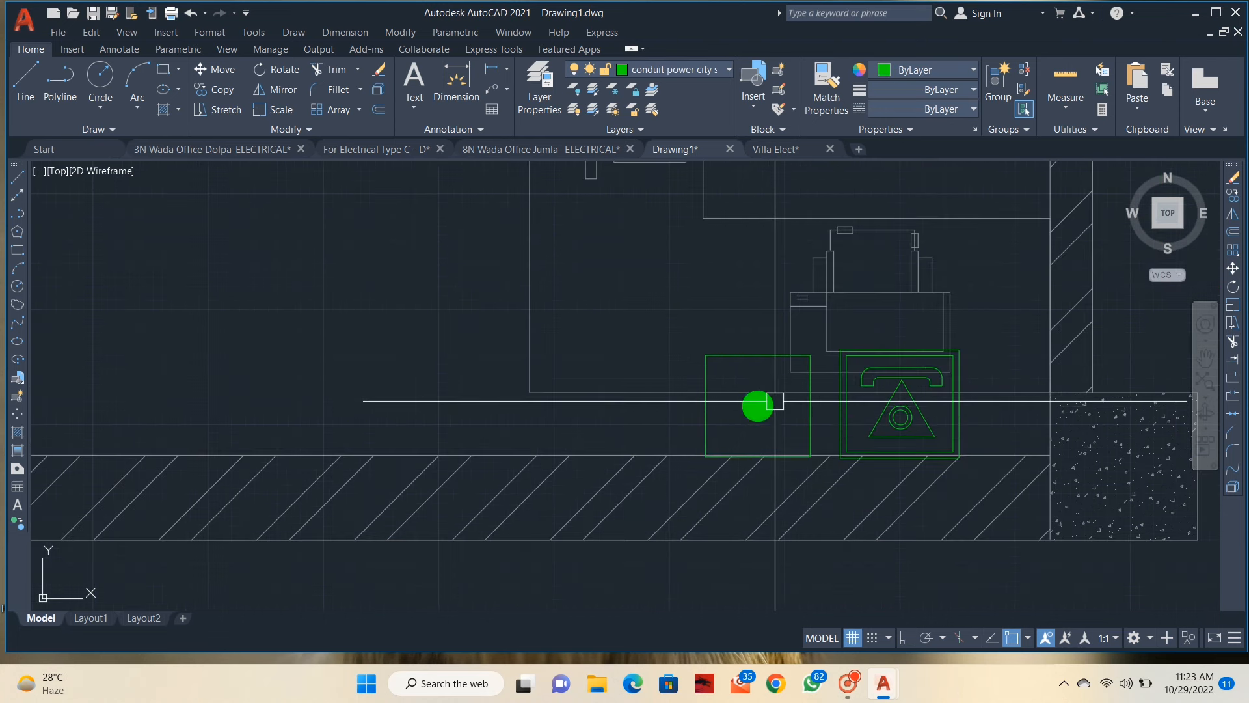
Step: Copy the LAN/TV and telephone outlet pair from the lower wall to the upper wall beside the upper desk in the same plan
scroll(774, 400, "down", 5)
middle_click_drag(826, 399, 691, 407)
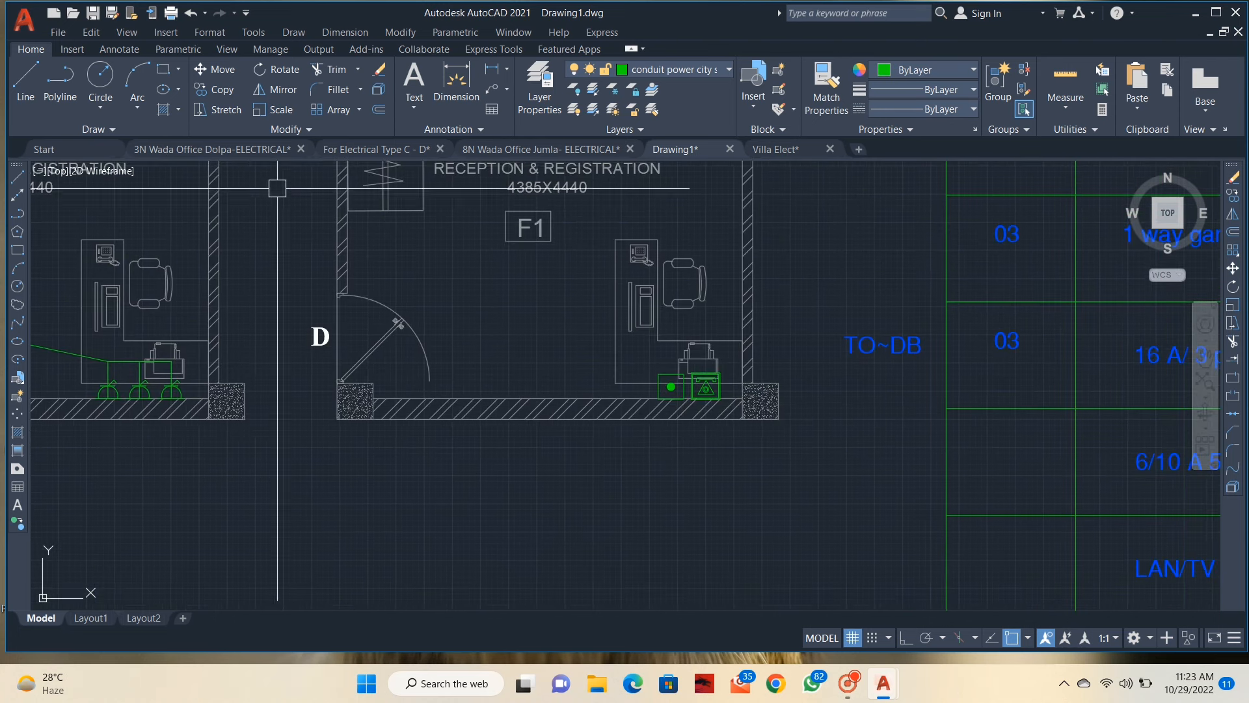
middle_click_drag(331, 282, 365, 393)
left_click(734, 505)
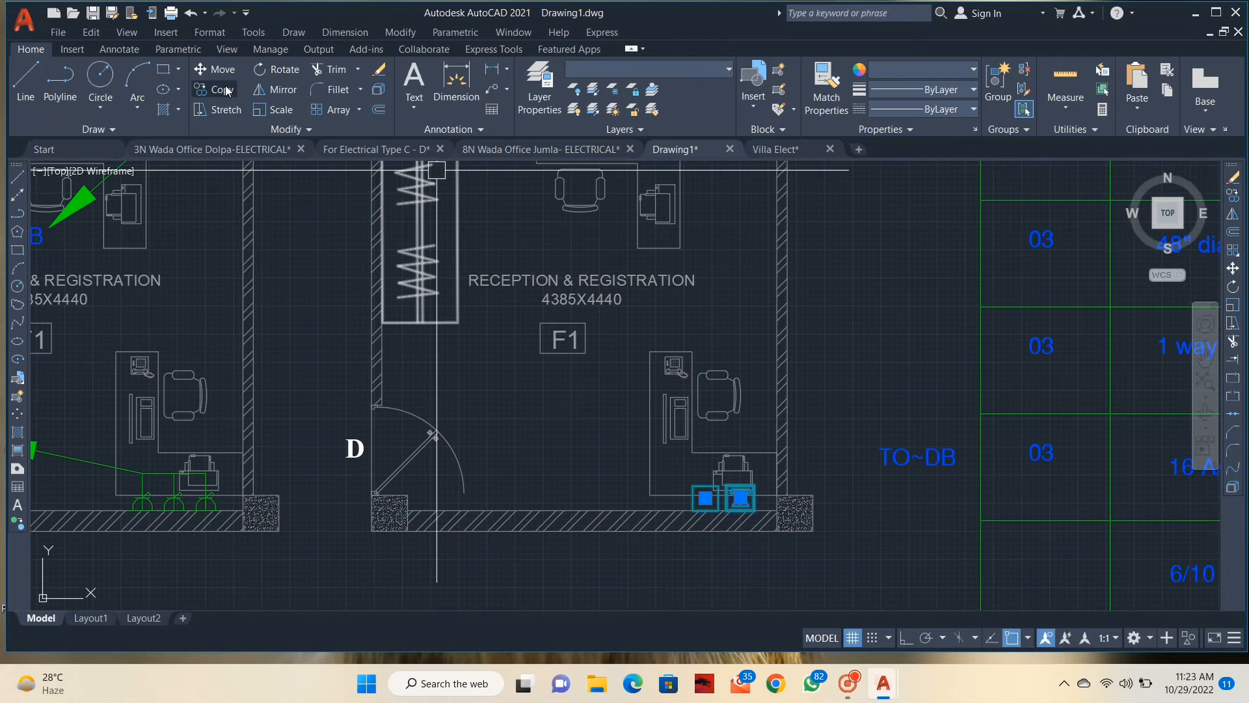
key("m")
key("space")
scroll(725, 485, "up", 6)
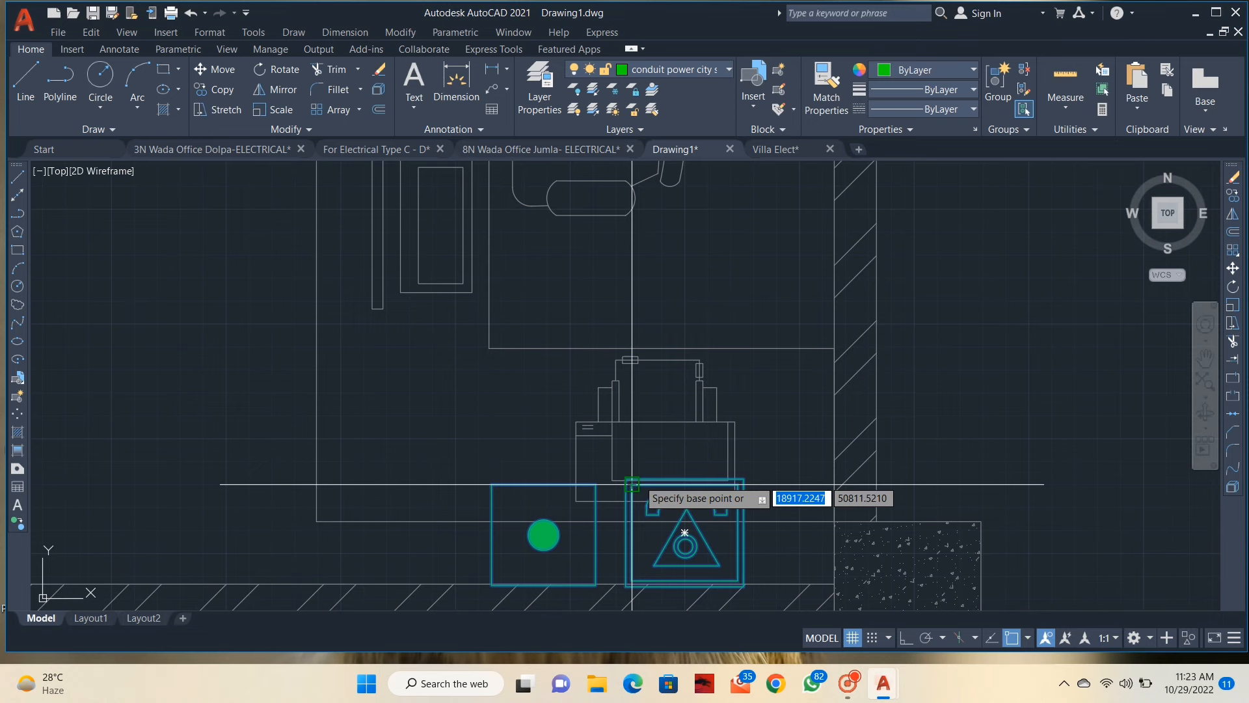
left_click(632, 485)
scroll(613, 337, "down", 4)
middle_click_drag(621, 311, 623, 568)
middle_click_drag(560, 290, 572, 464)
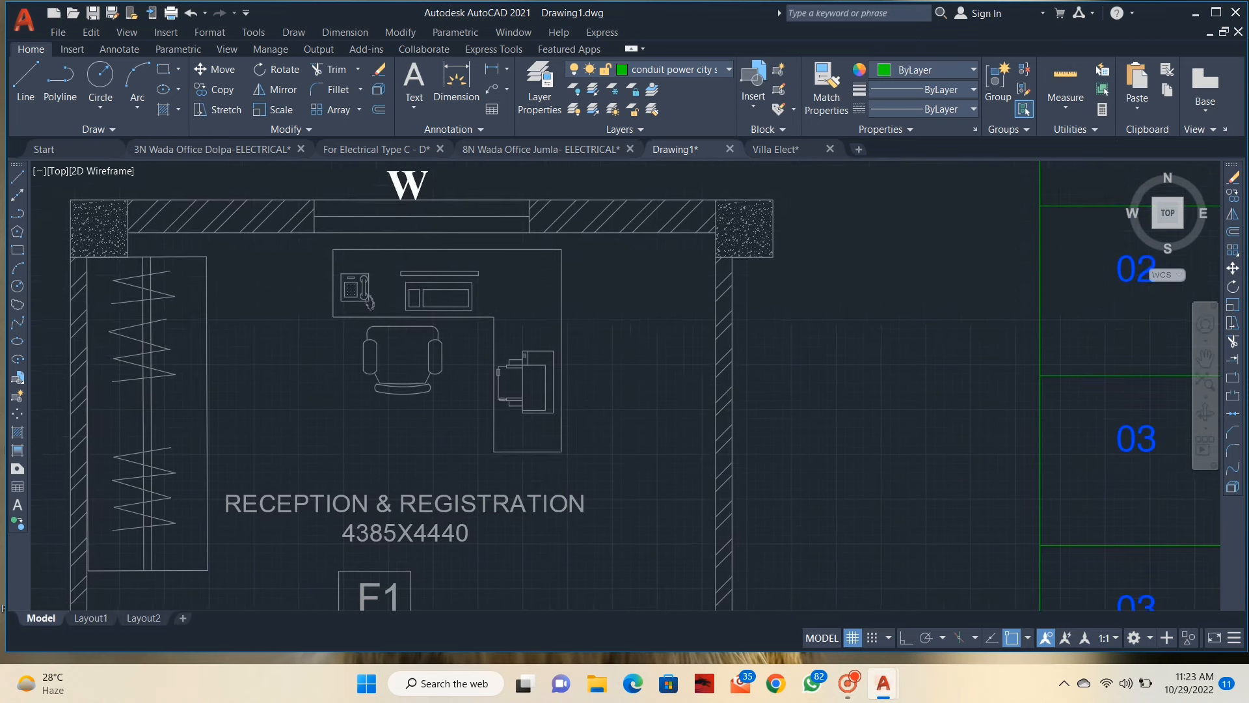
scroll(569, 236, "up", 4)
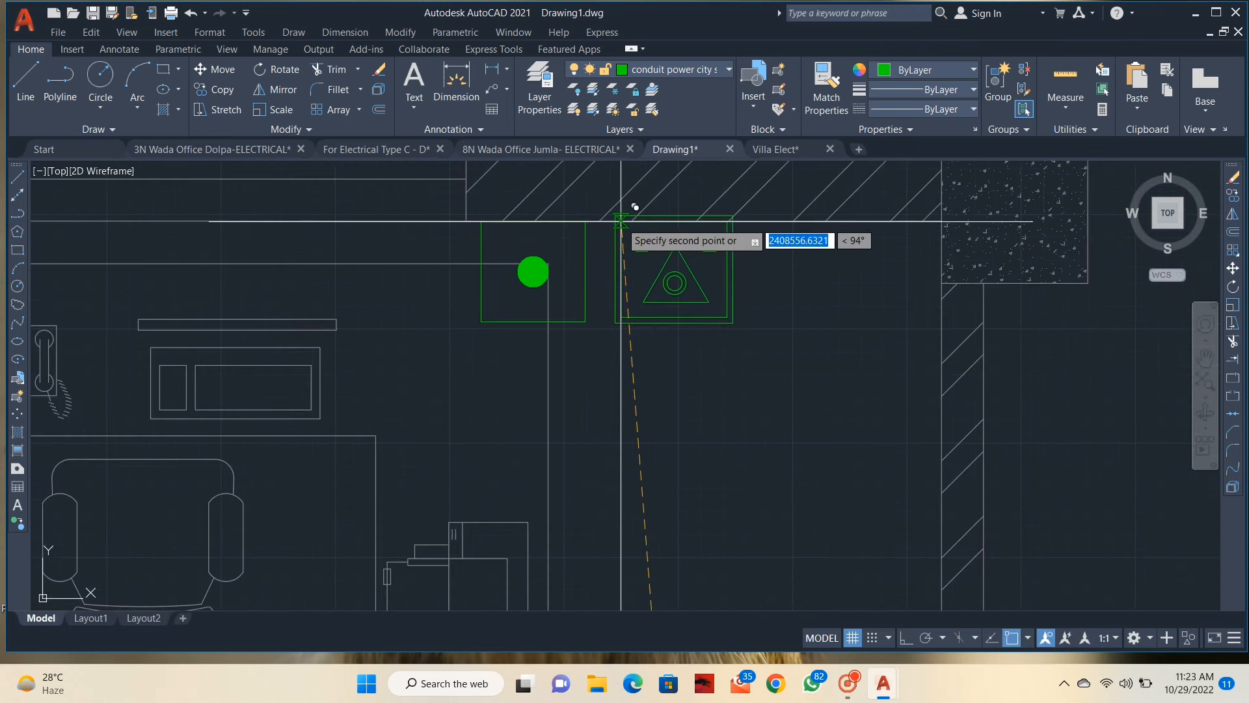
key("Escape")
Step: Review the light, power and TEL & LAN point layout plans together with the legend table
scroll(960, 276, "down", 11)
scroll(822, 372, "down", 2)
middle_click_drag(859, 410, 704, 340)
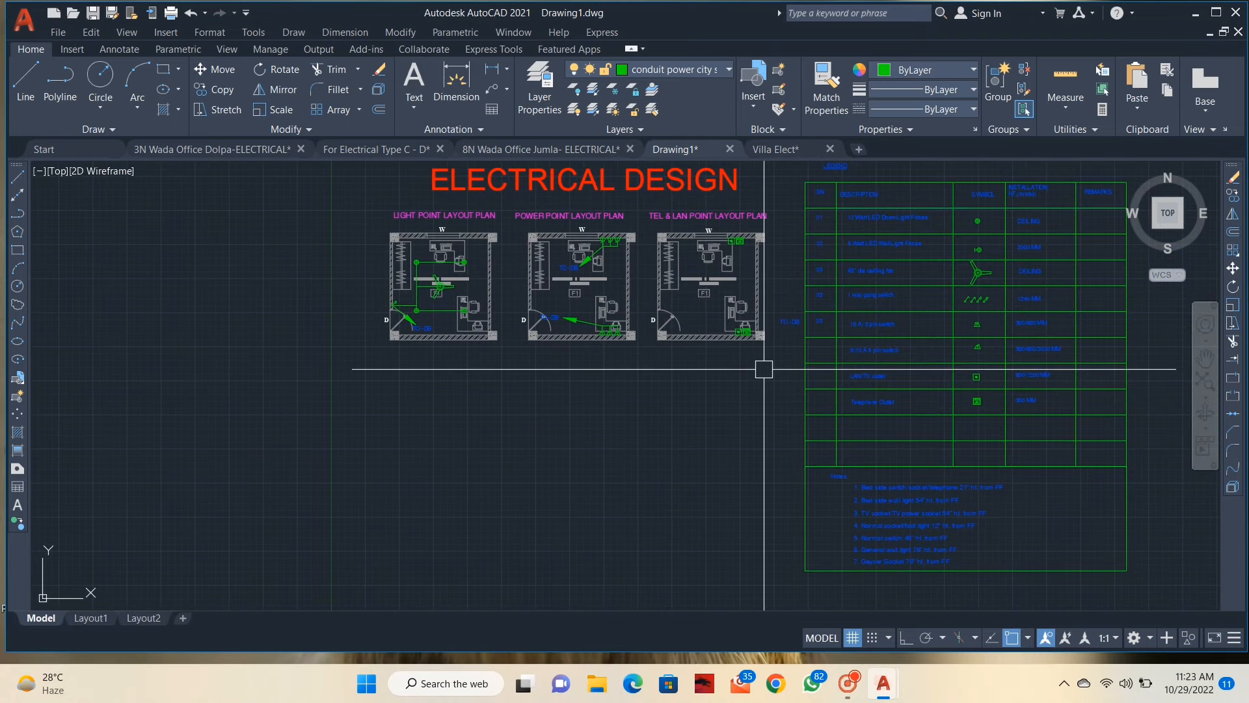
mouse_move(764, 369)
middle_mouse_down()
mouse_move(781, 477)
mouse_move(767, 485)
middle_mouse_up()
scroll(953, 285, "up", 2)
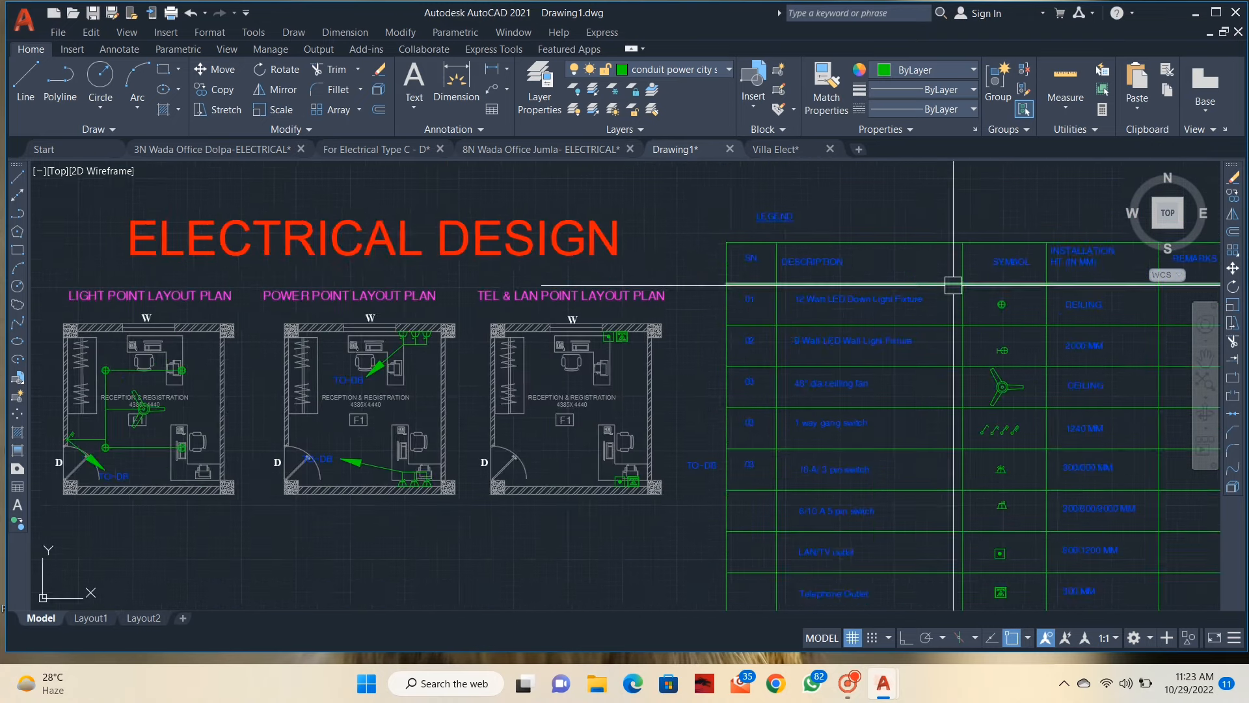
mouse_move(953, 284)
middle_mouse_down()
mouse_move(711, 315)
mouse_move(624, 246)
middle_mouse_up()
scroll(669, 324, "down", 2)
mouse_move(706, 393)
middle_mouse_down()
mouse_move(804, 325)
mouse_move(870, 443)
middle_mouse_up()
scroll(792, 373, "up", 5)
scroll(803, 351, "down", 5)
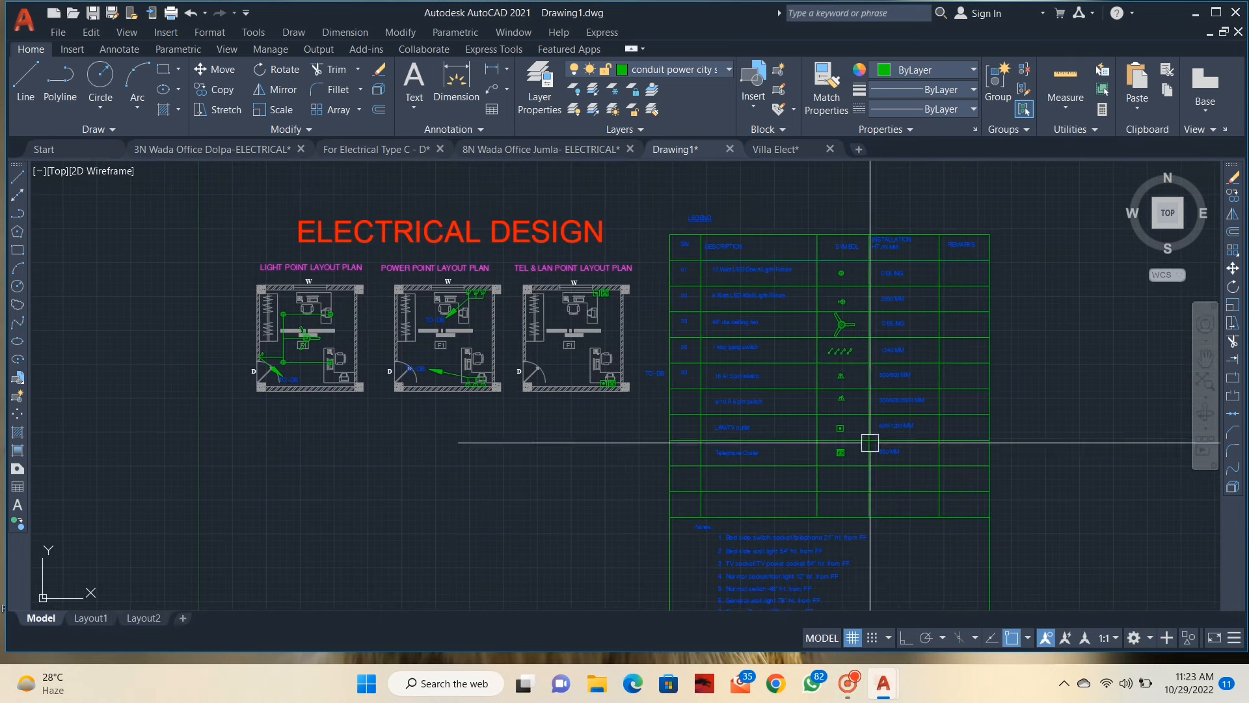
scroll(773, 313, "up", 2)
mouse_move(786, 342)
middle_mouse_down()
mouse_move(824, 415)
mouse_move(980, 409)
middle_mouse_up()
scroll(721, 382, "up", 2)
middle_click_drag(735, 386, 917, 360)
scroll(832, 357, "down", 2)
middle_click_drag(650, 394, 759, 380)
scroll(805, 362, "down", 2)
scroll(842, 373, "up", 4)
scroll(844, 377, "down", 4)
middle_click_drag(843, 392, 755, 427)
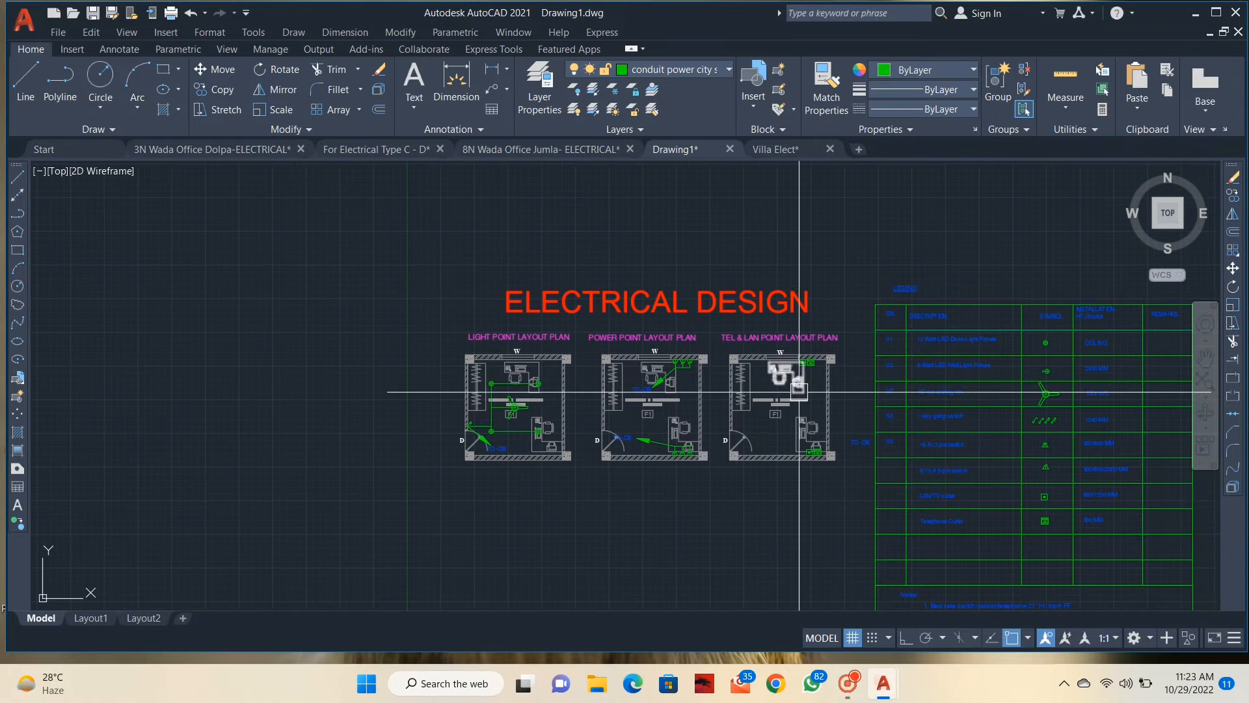
scroll(799, 391, "up", 2)
scroll(812, 401, "down", 2)
scroll(842, 422, "up", 2)
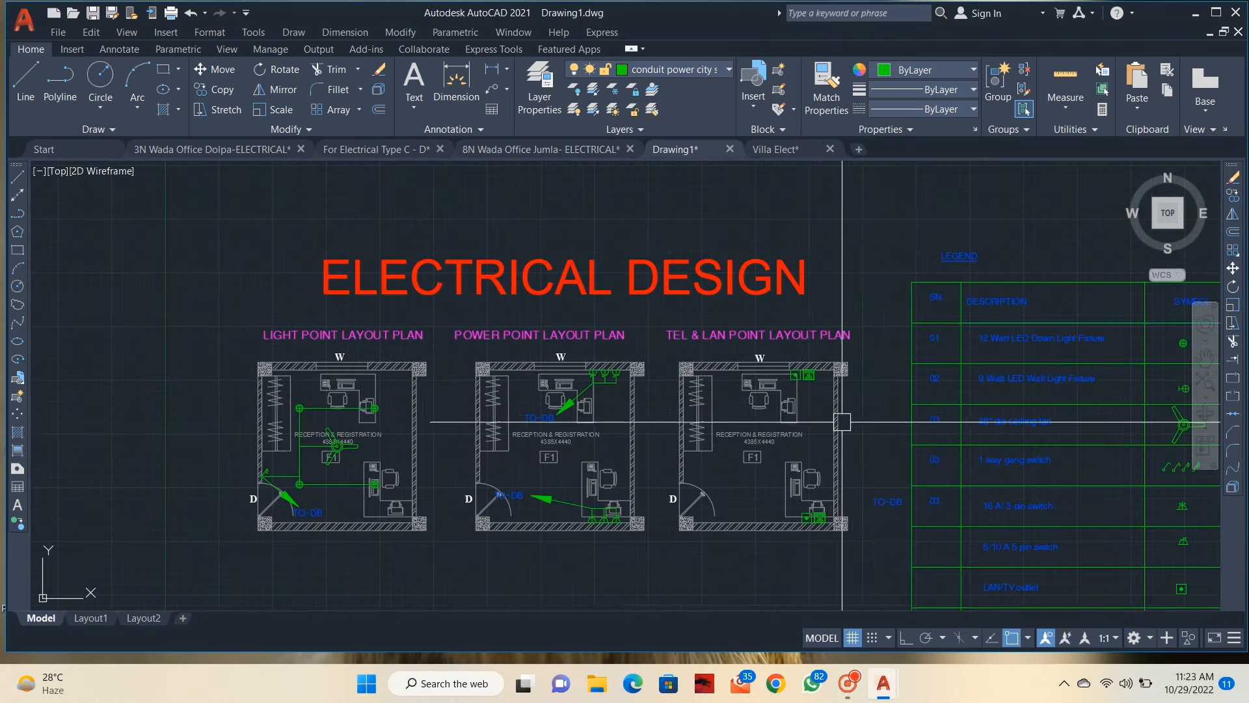